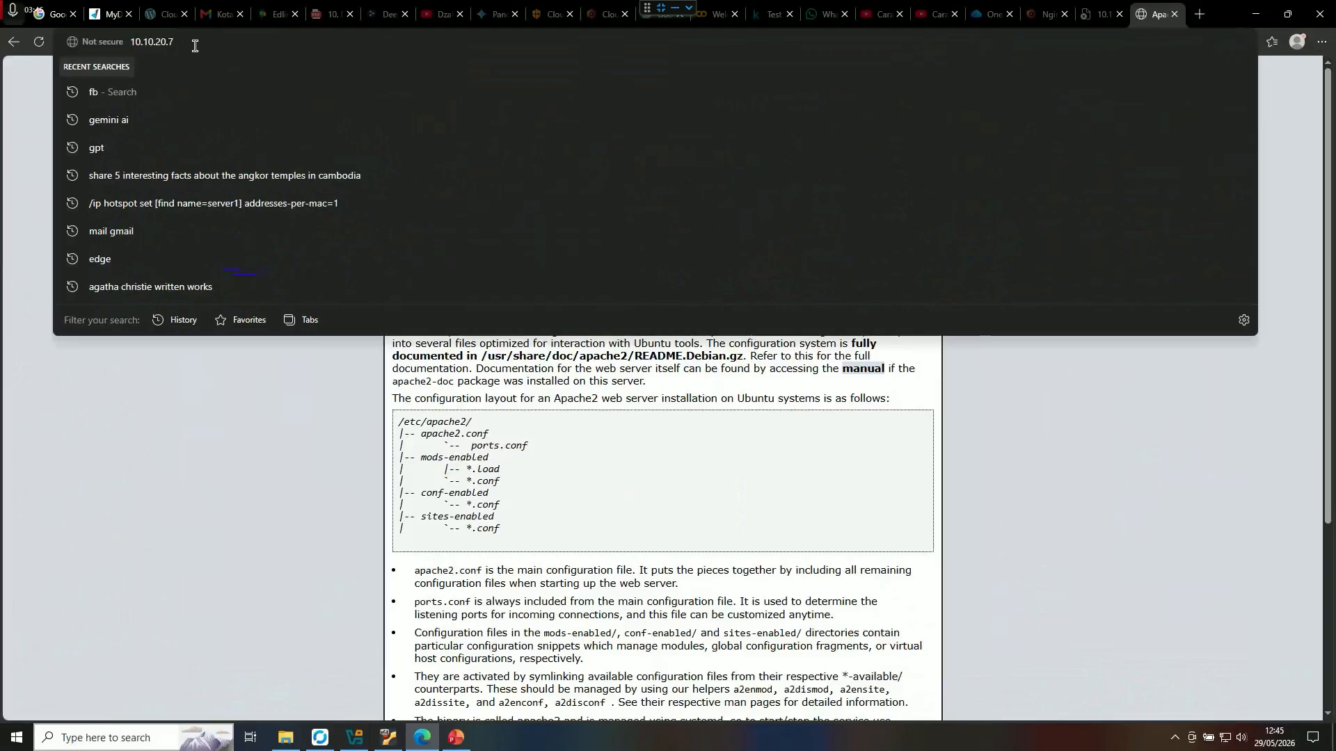
- Open the Nextcloud site at 10.10.20.7/nextcloud
text(/)
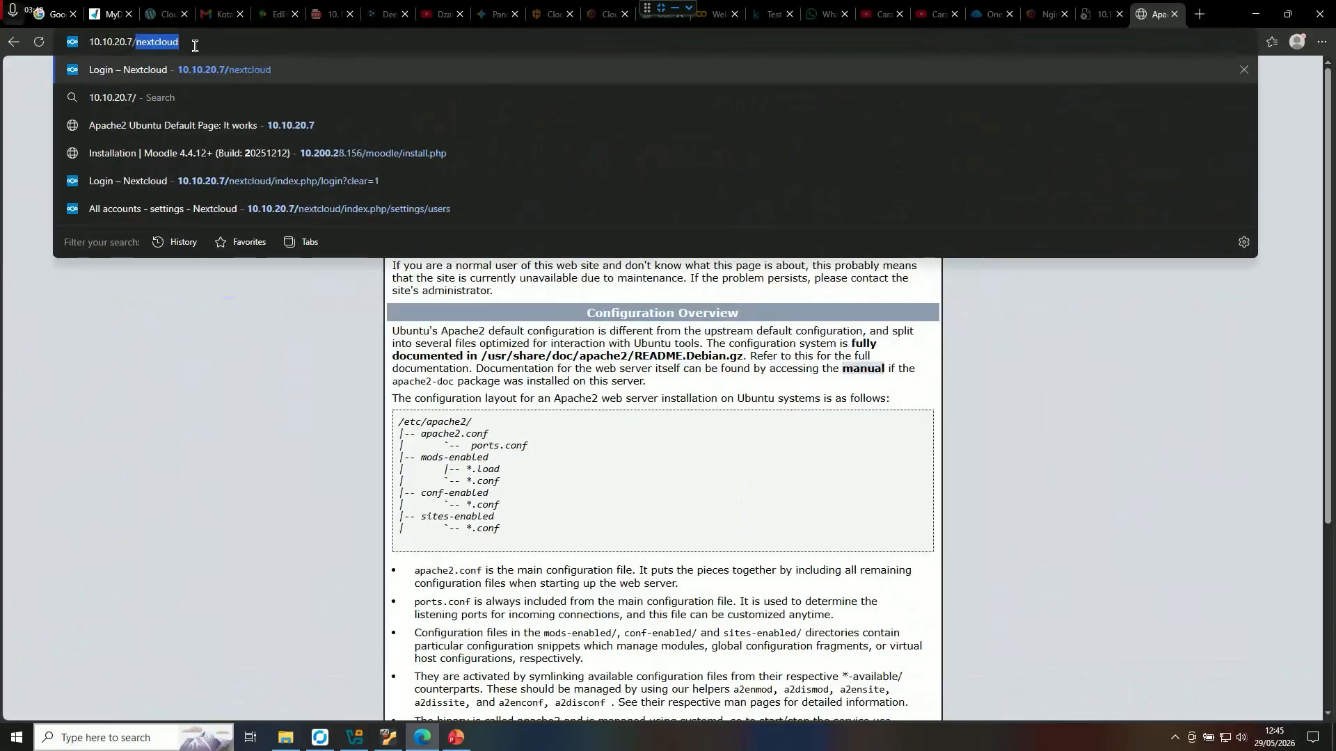
text(ne)
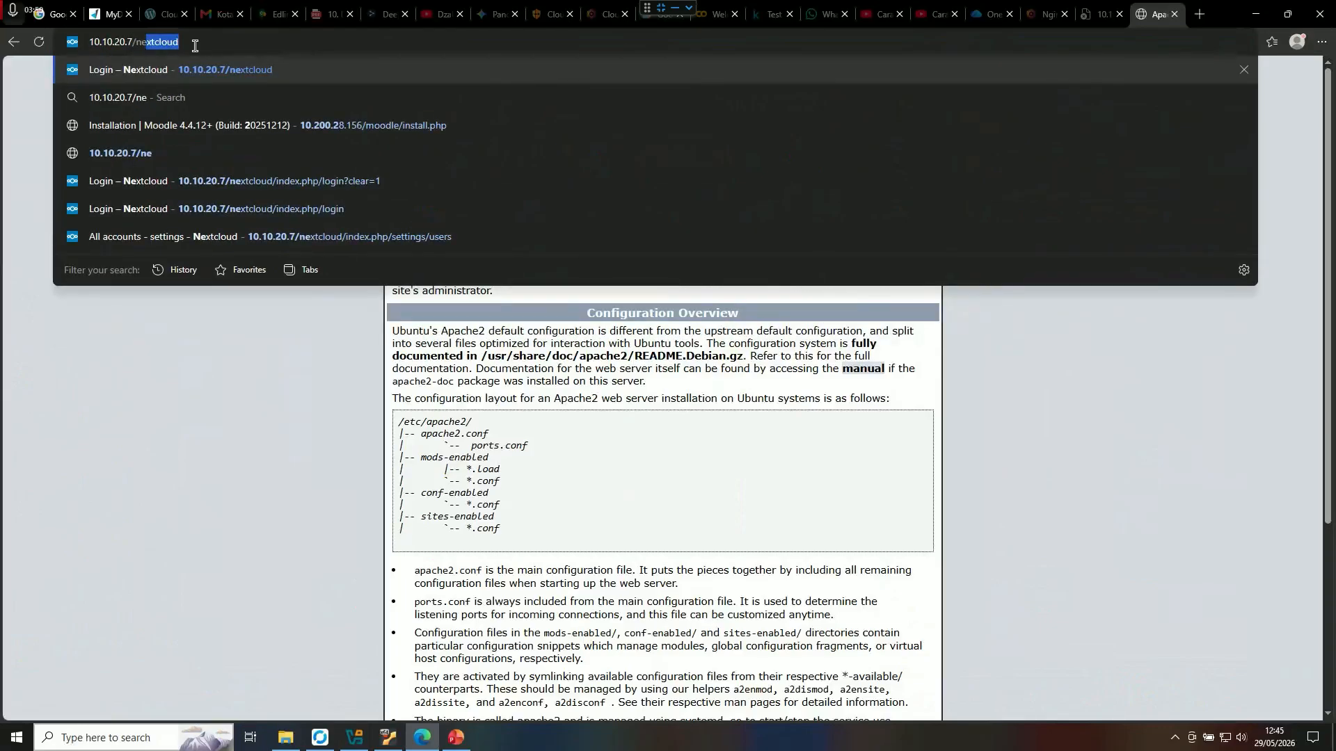
text(xtcloud)
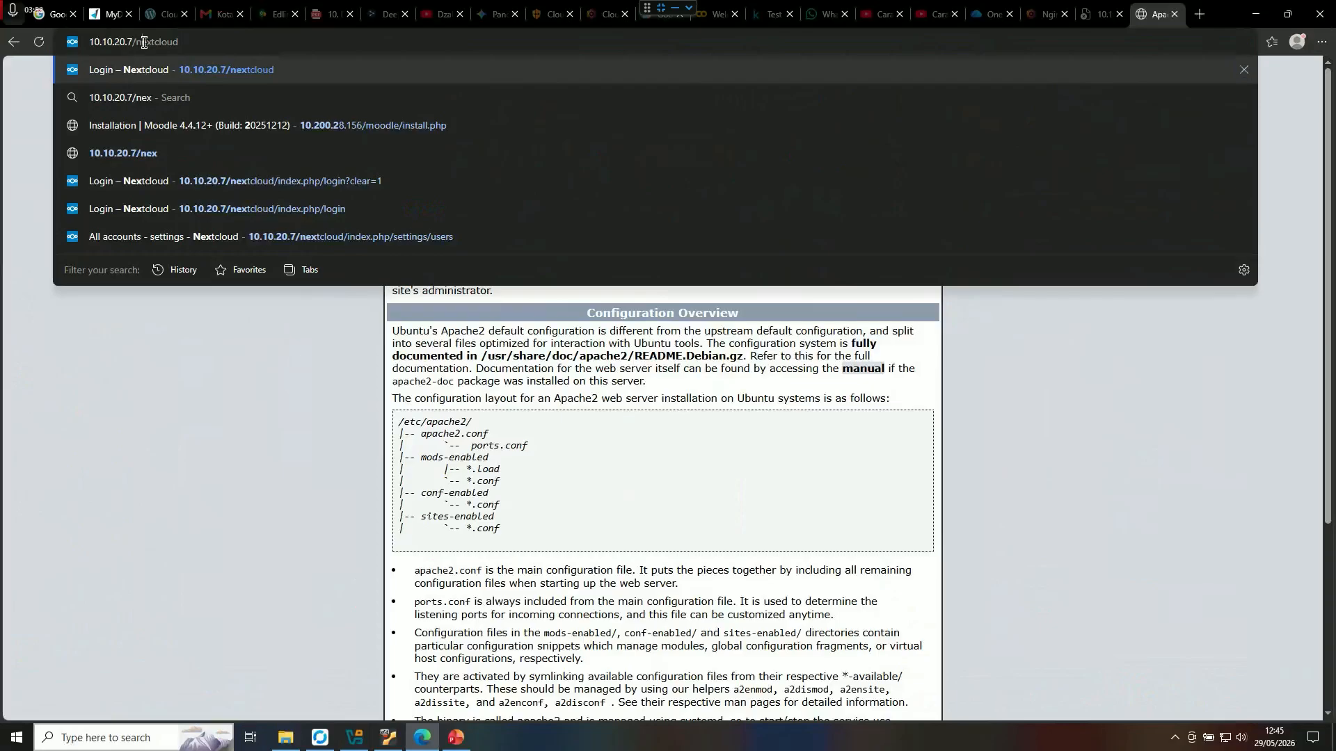
key(Return)
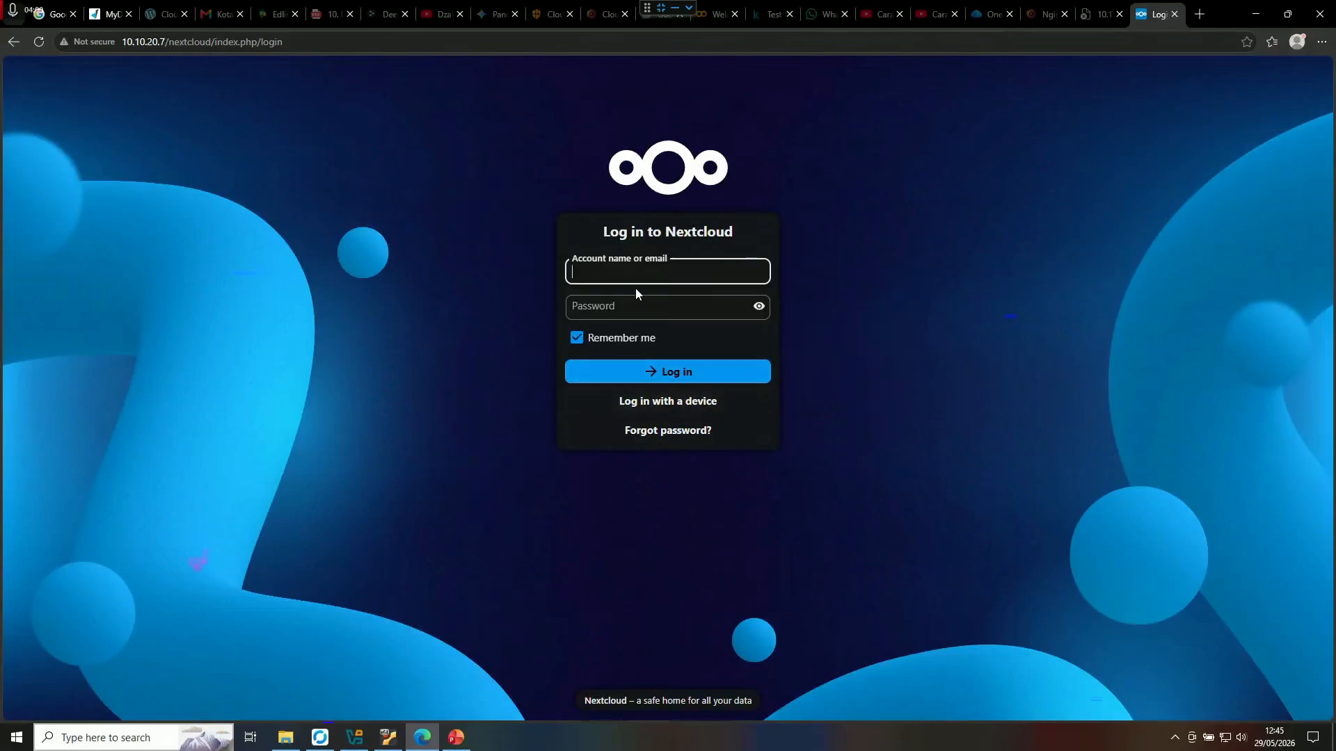
drag(600, 236, 742, 234)
click(913, 268)
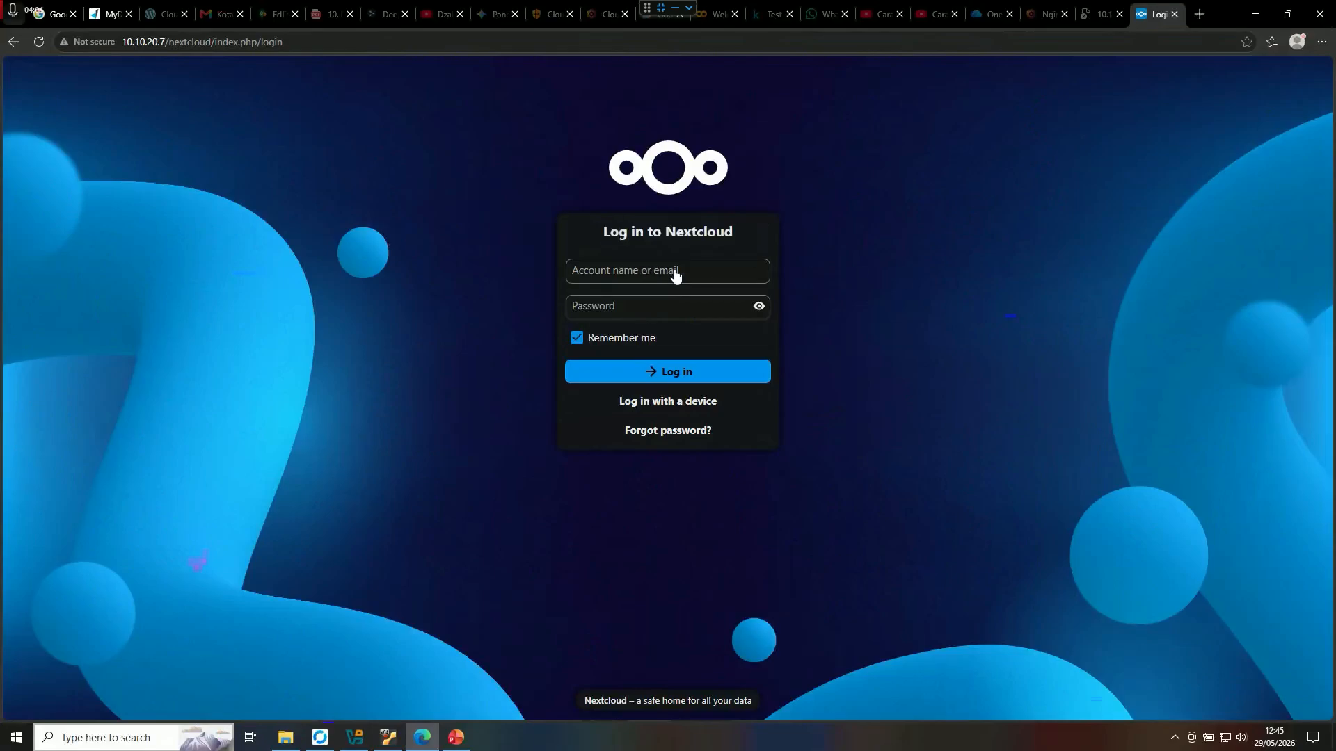
click(675, 275)
click(832, 256)
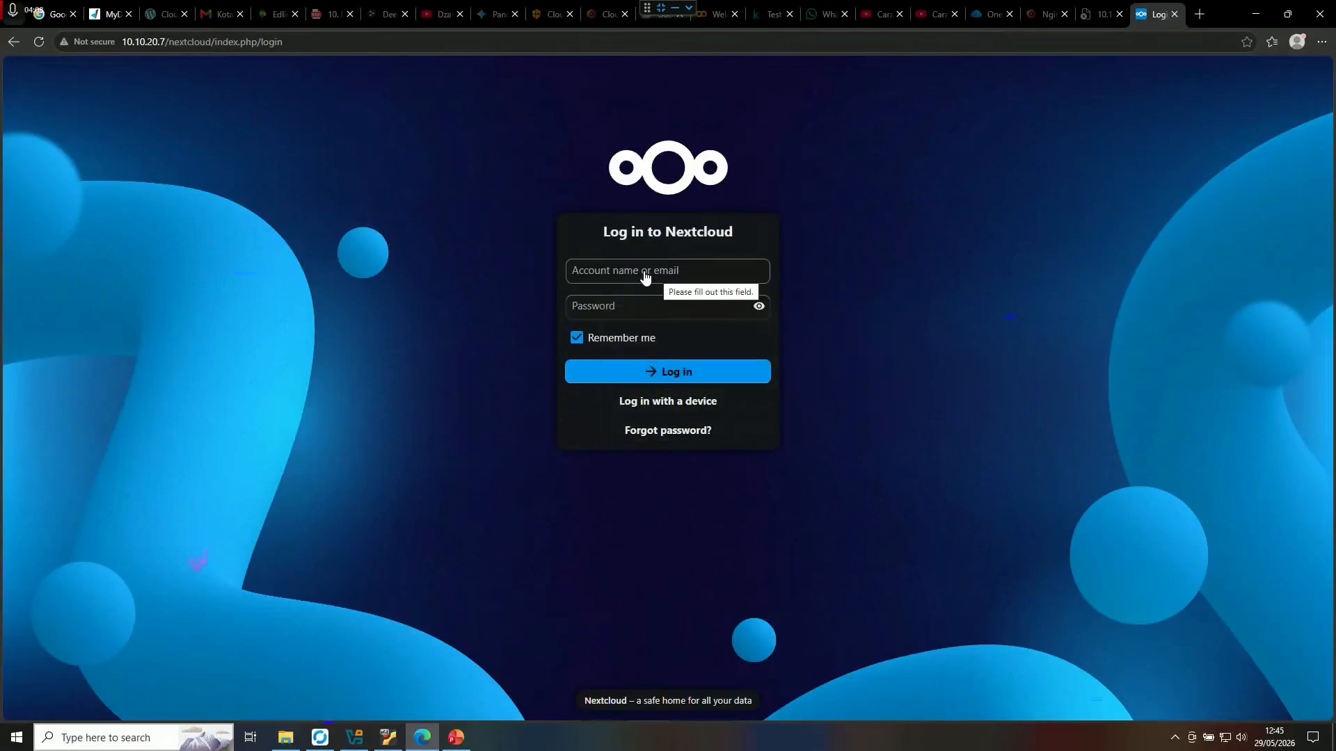
click(683, 272)
click(866, 273)
click(678, 273)
drag(602, 232, 735, 234)
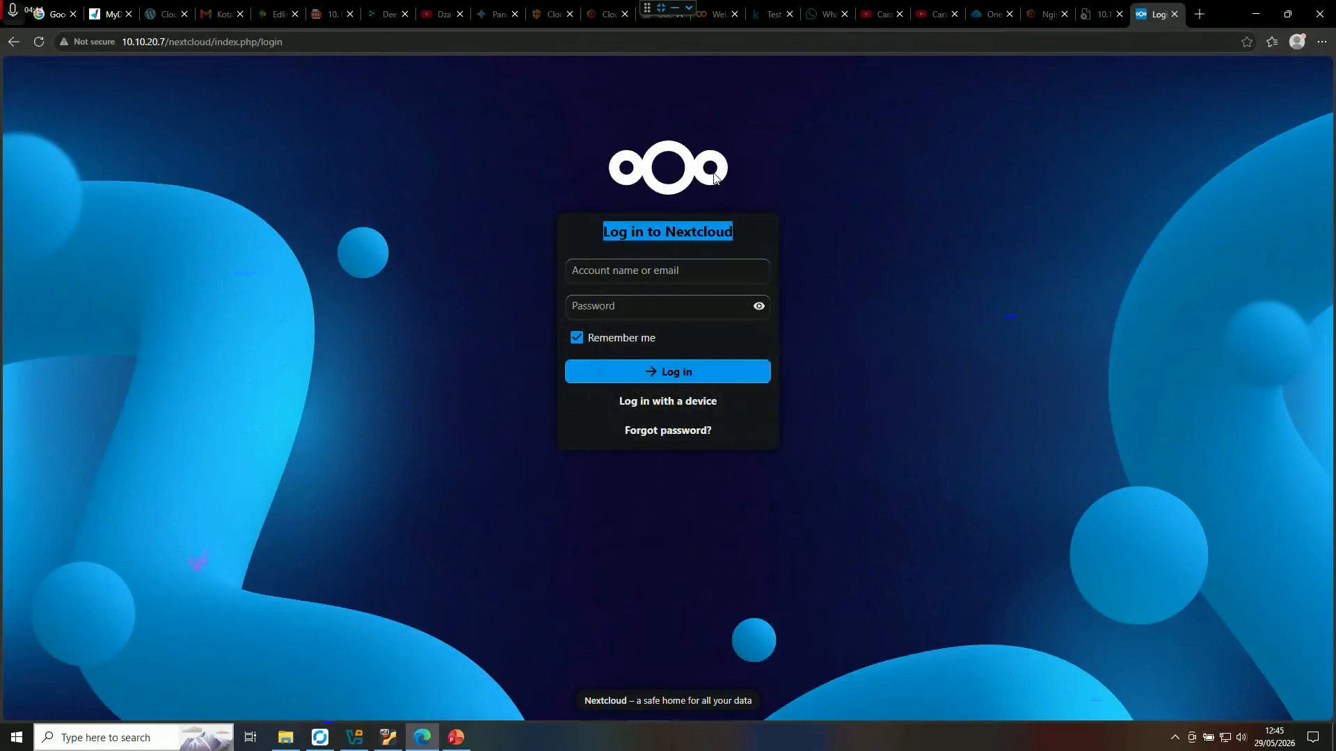
click(730, 233)
drag(730, 233, 590, 191)
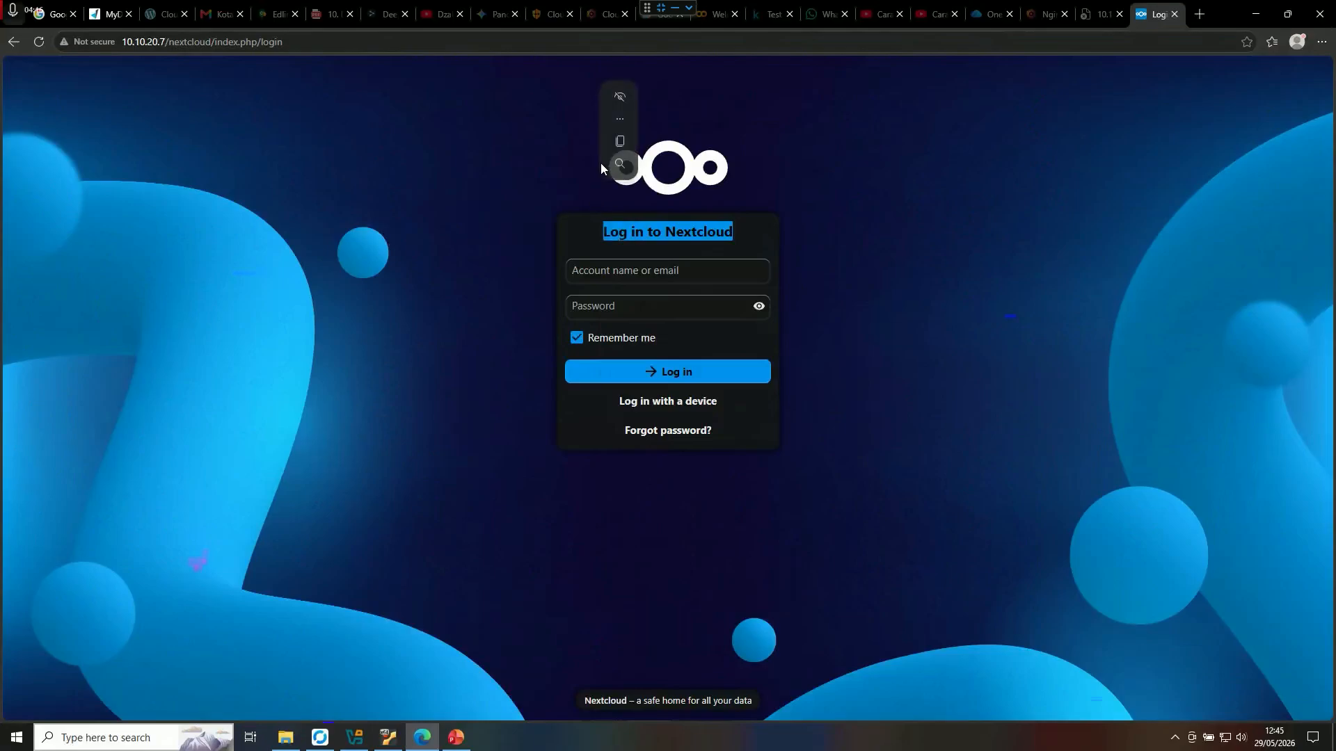
click(714, 270)
click(817, 248)
click(708, 273)
click(842, 221)
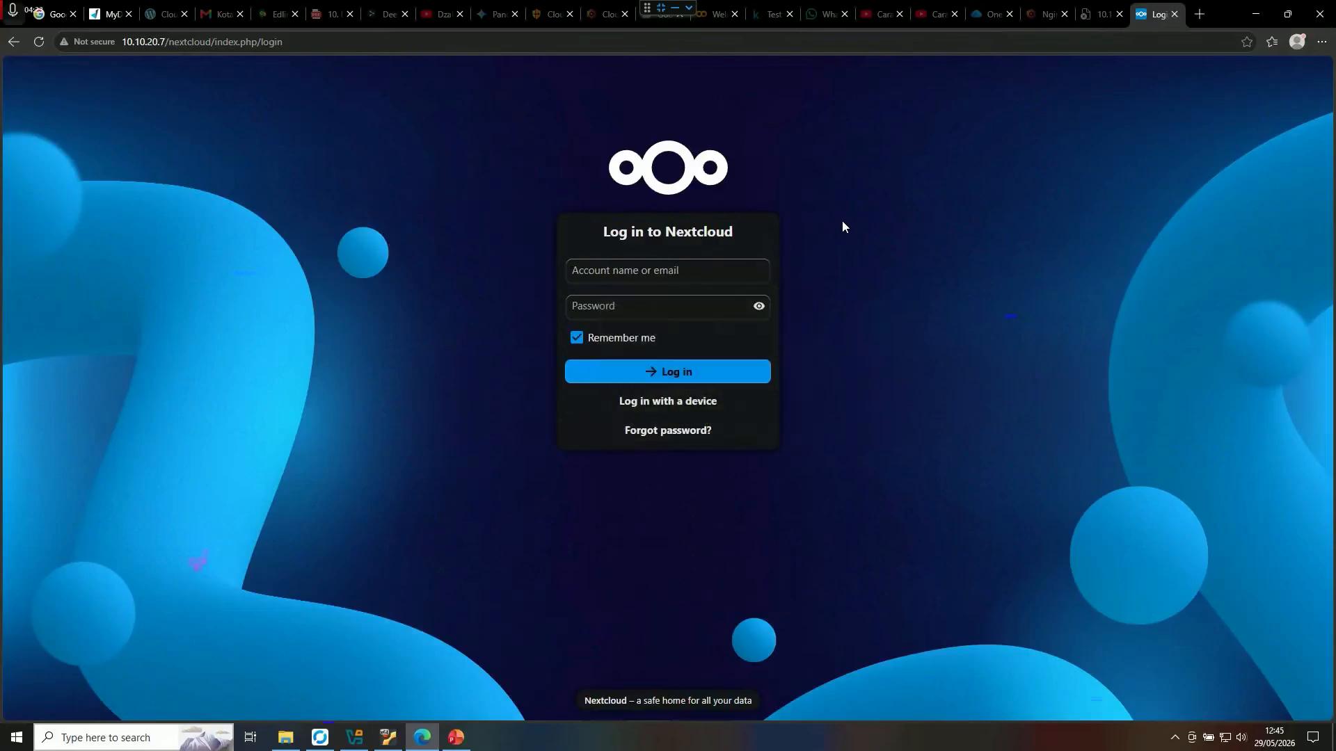
click(716, 270)
click(793, 218)
- Log in to Nextcloud with the account name and the account password
click(666, 272)
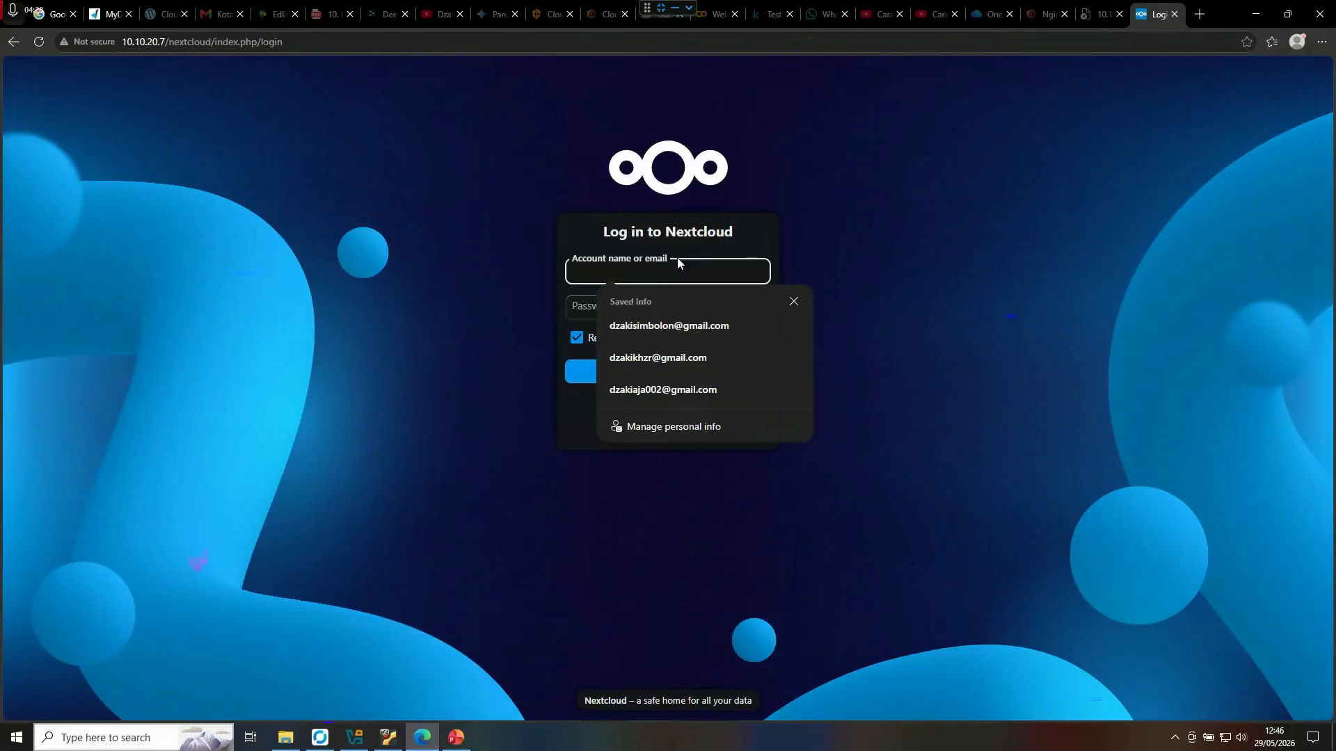
text(dzakiaja)
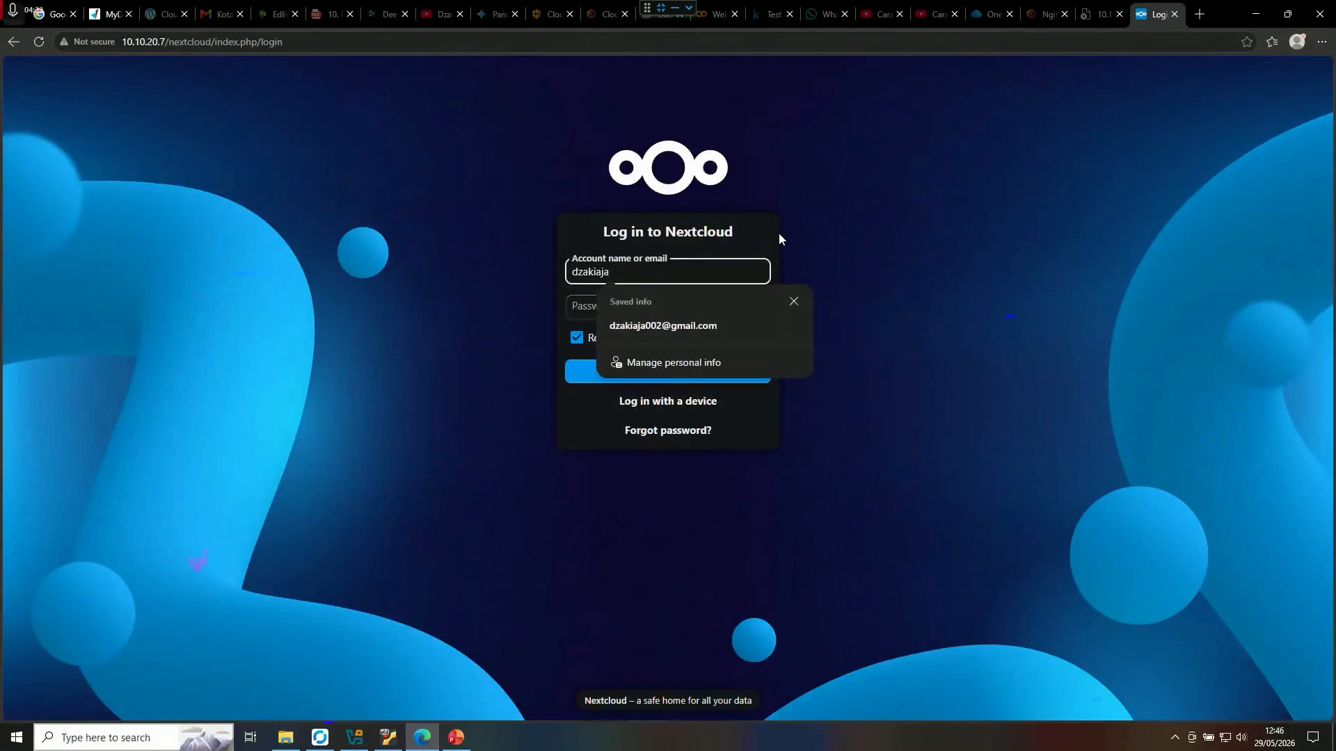
click(778, 233)
click(641, 310)
text(••••••••••••)
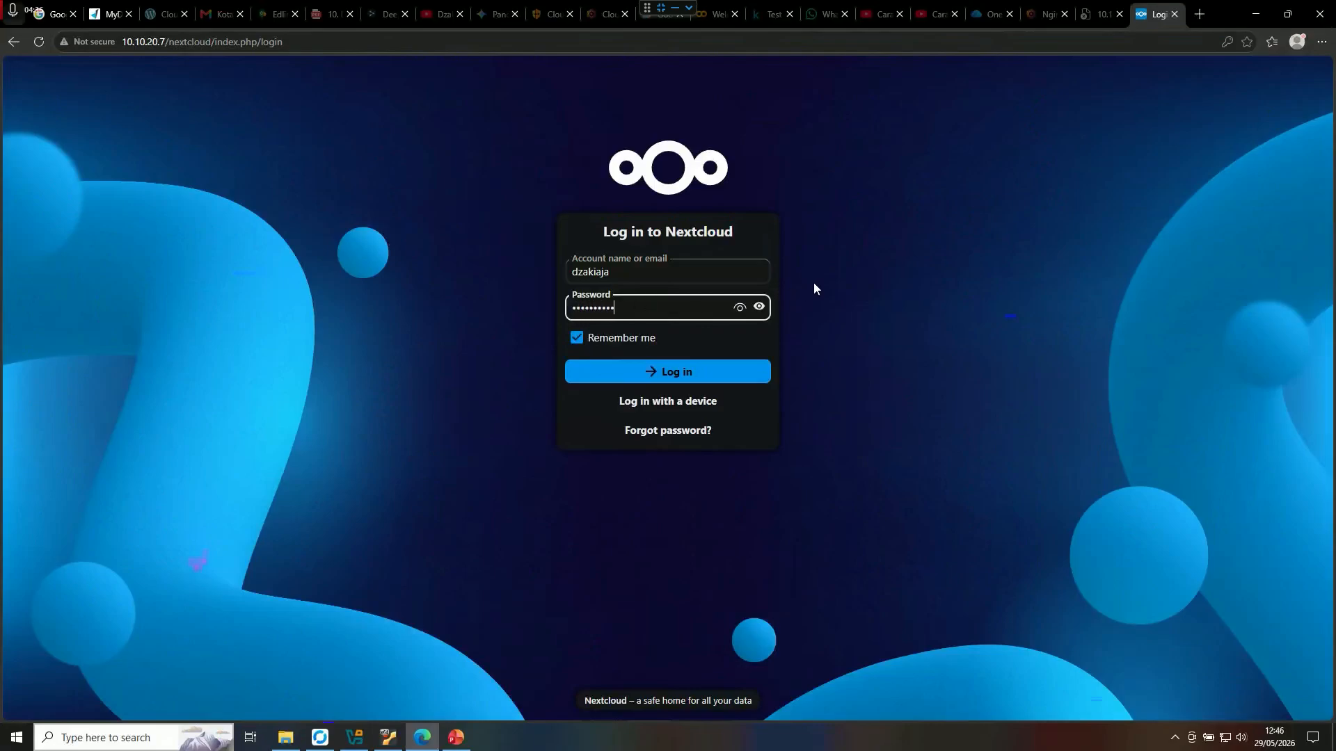
key(Return)
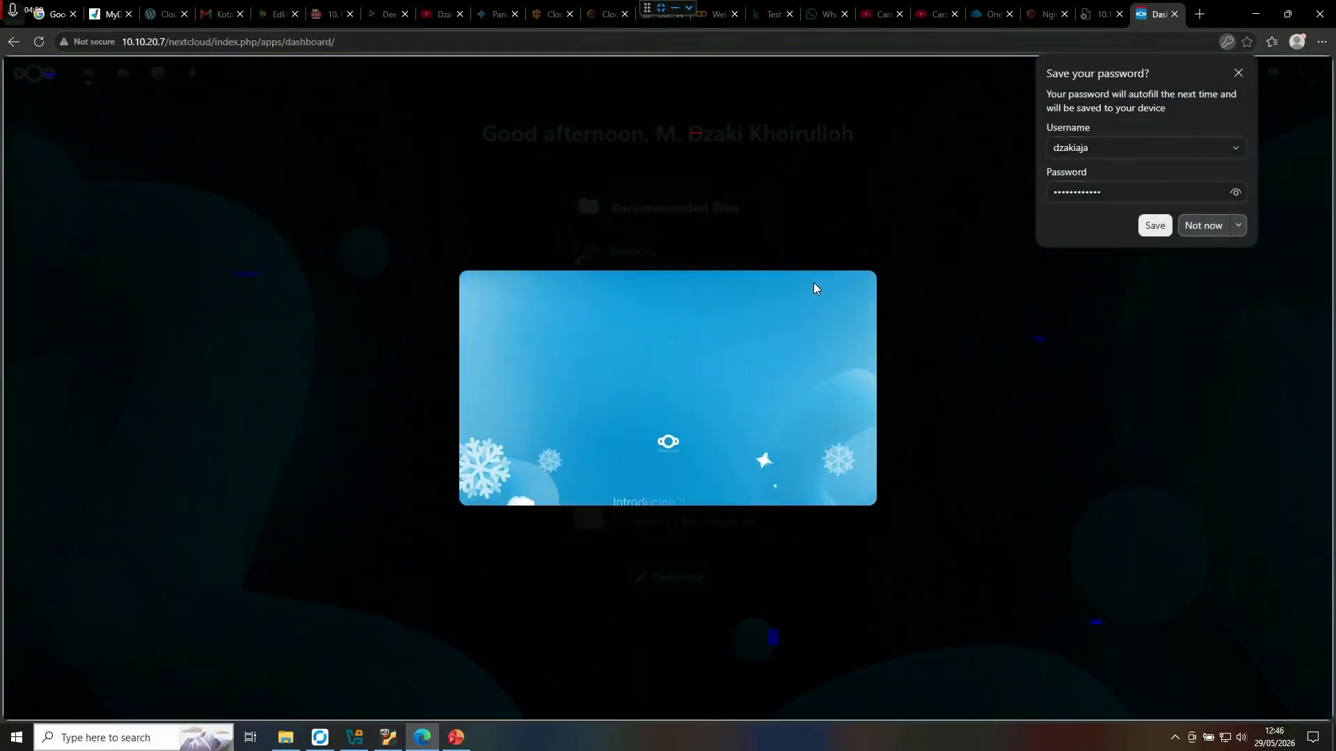
- Dismiss the offer to save the password, skip the Nextcloud Hub intro video and close the welcome dialog
click(1237, 74)
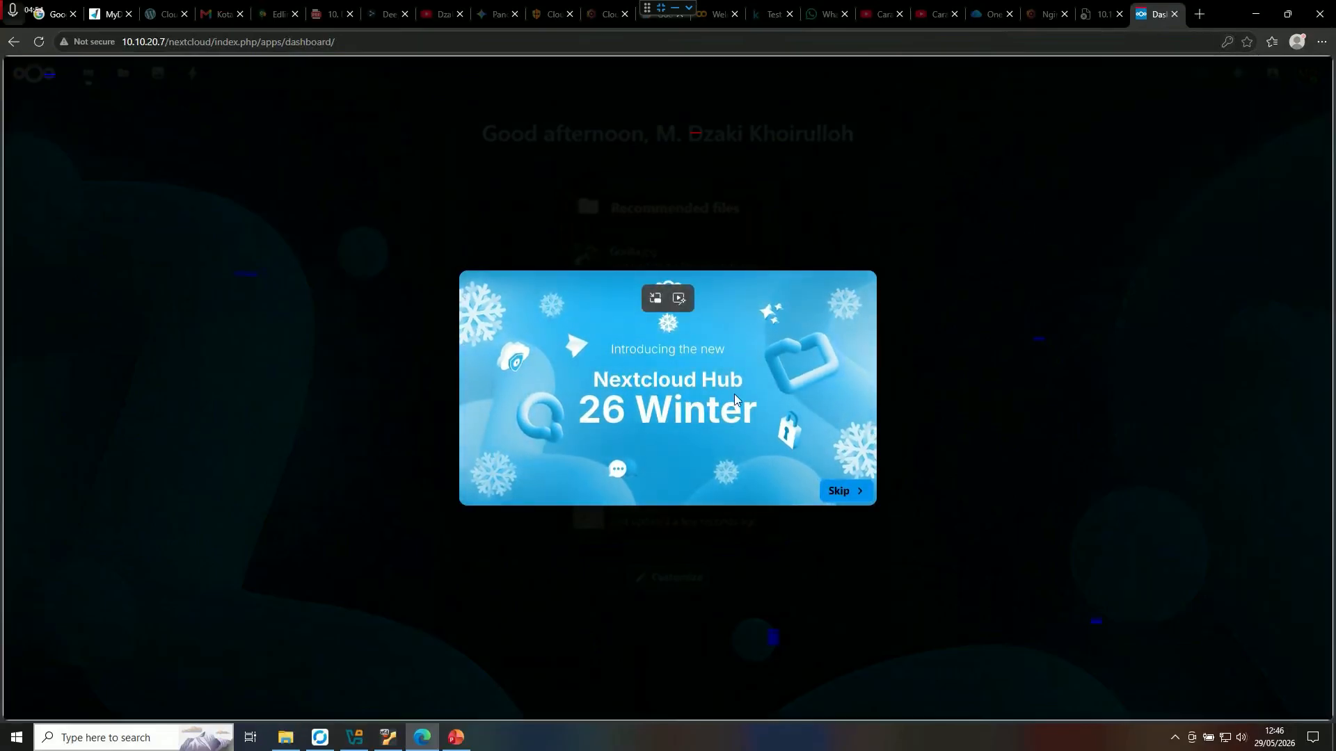
click(838, 491)
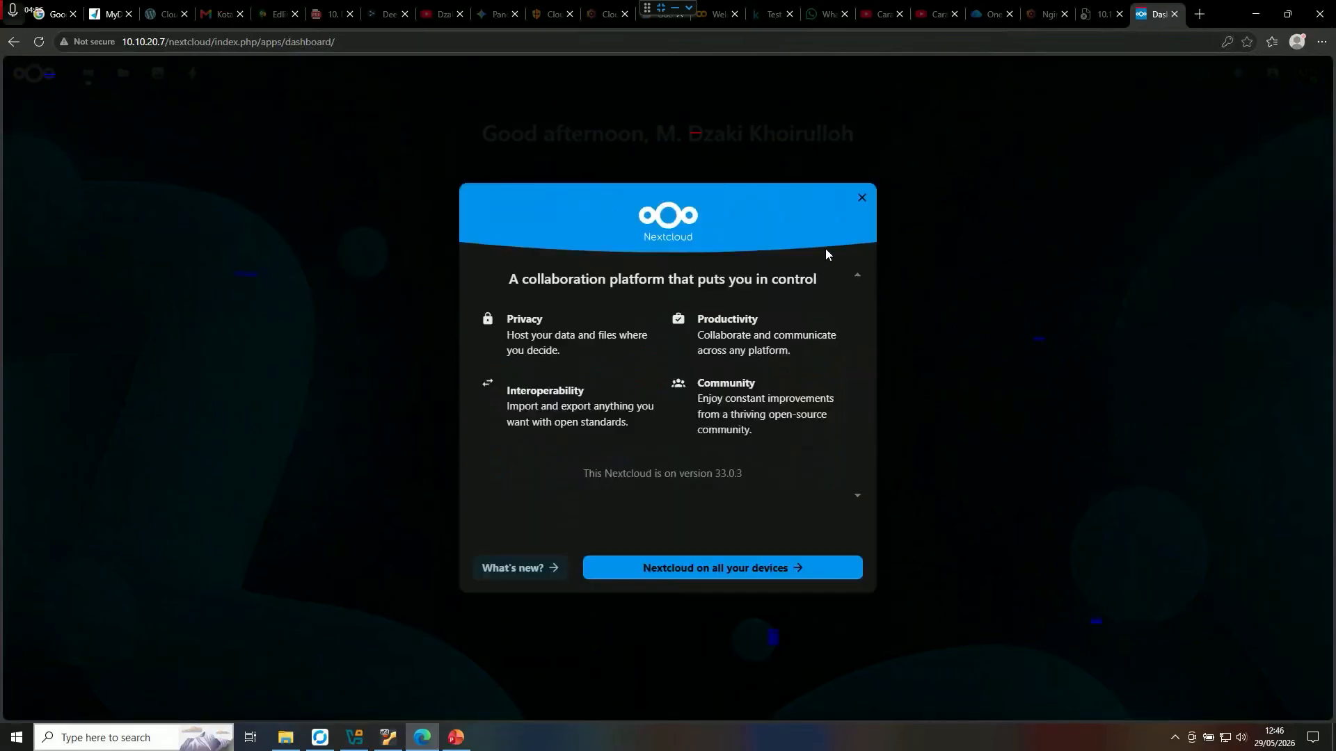
click(867, 200)
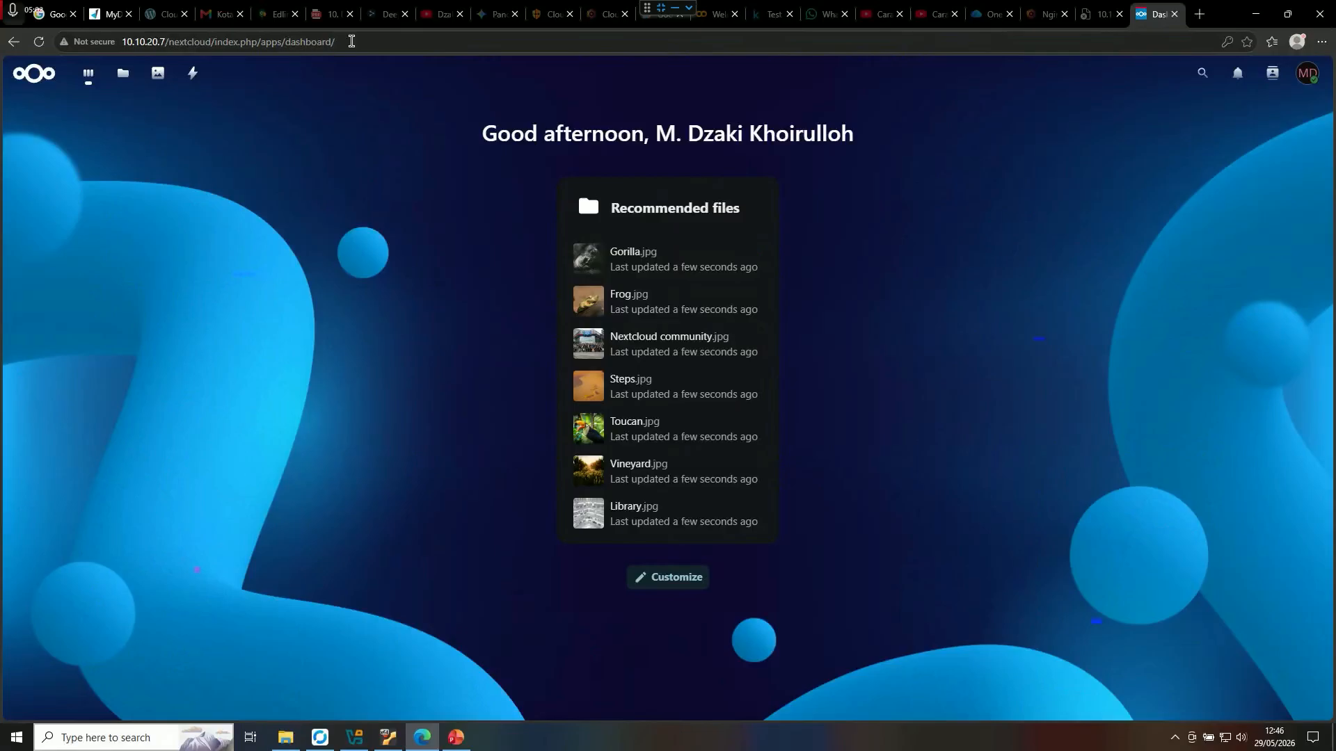
click(352, 42)
click(150, 388)
click(37, 73)
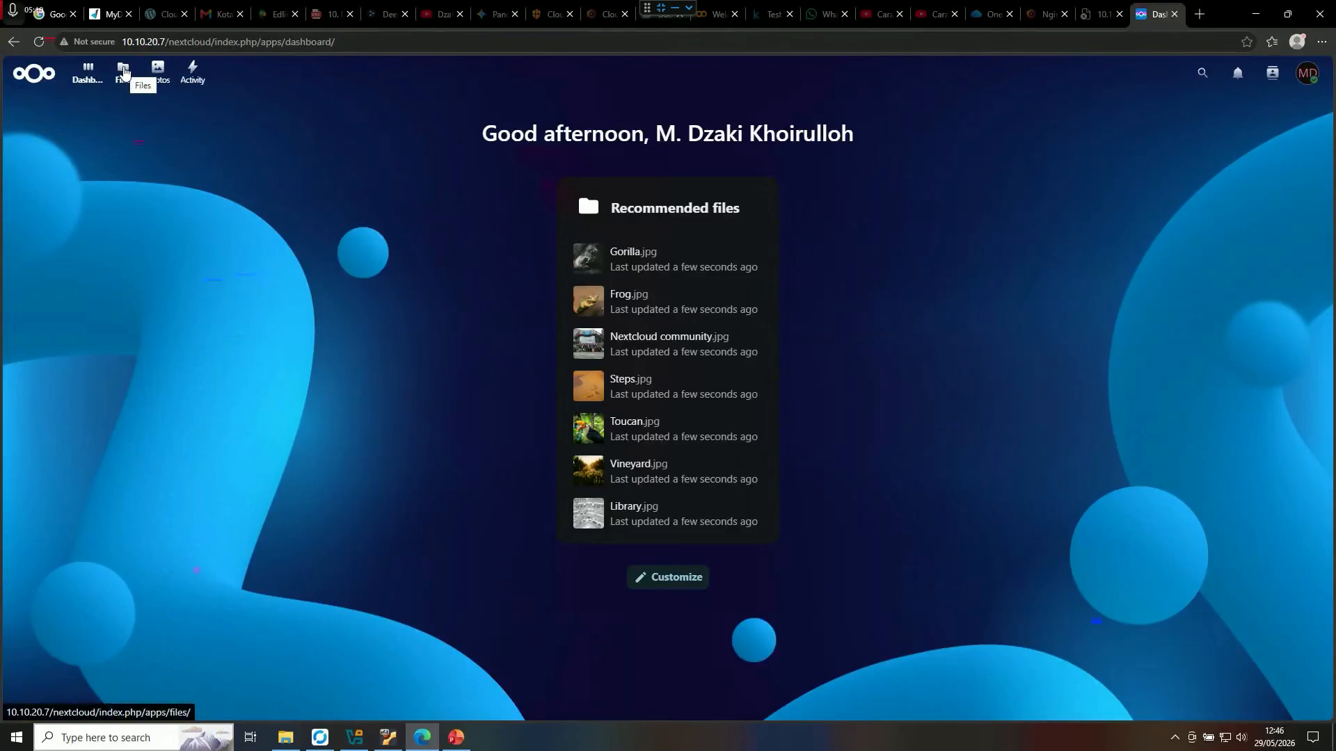
- Go to Files and delete all the default files and folders at the root level
click(123, 72)
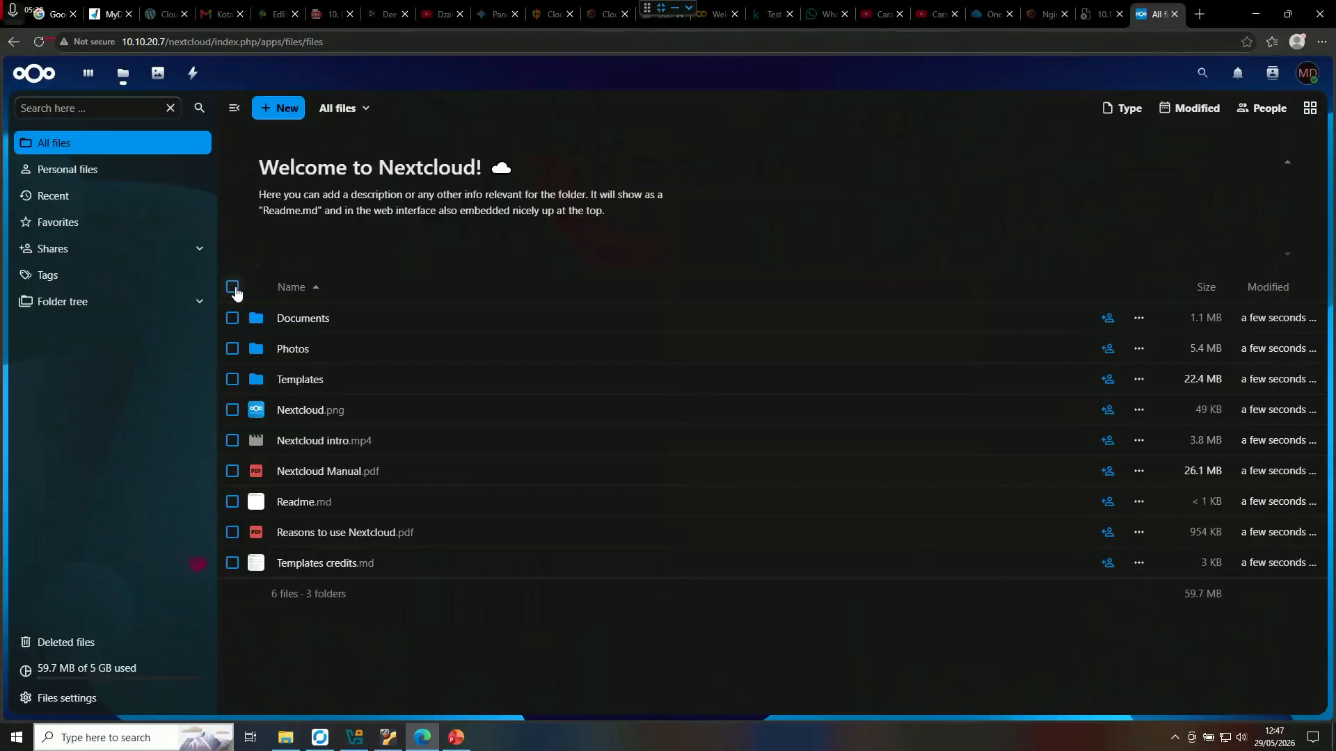
click(232, 287)
click(626, 287)
click(625, 345)
click(769, 415)
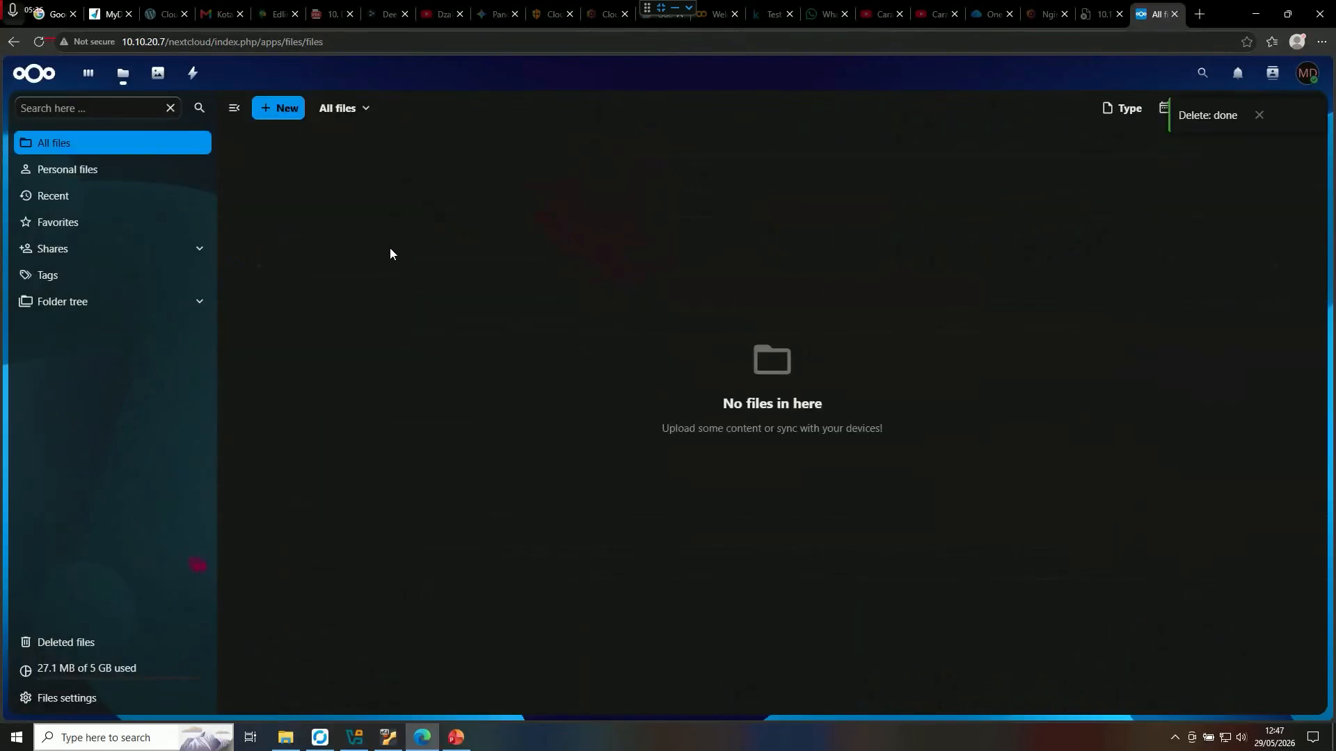
- Create a new folder named "Kelas 10 Putra" in All files
click(276, 113)
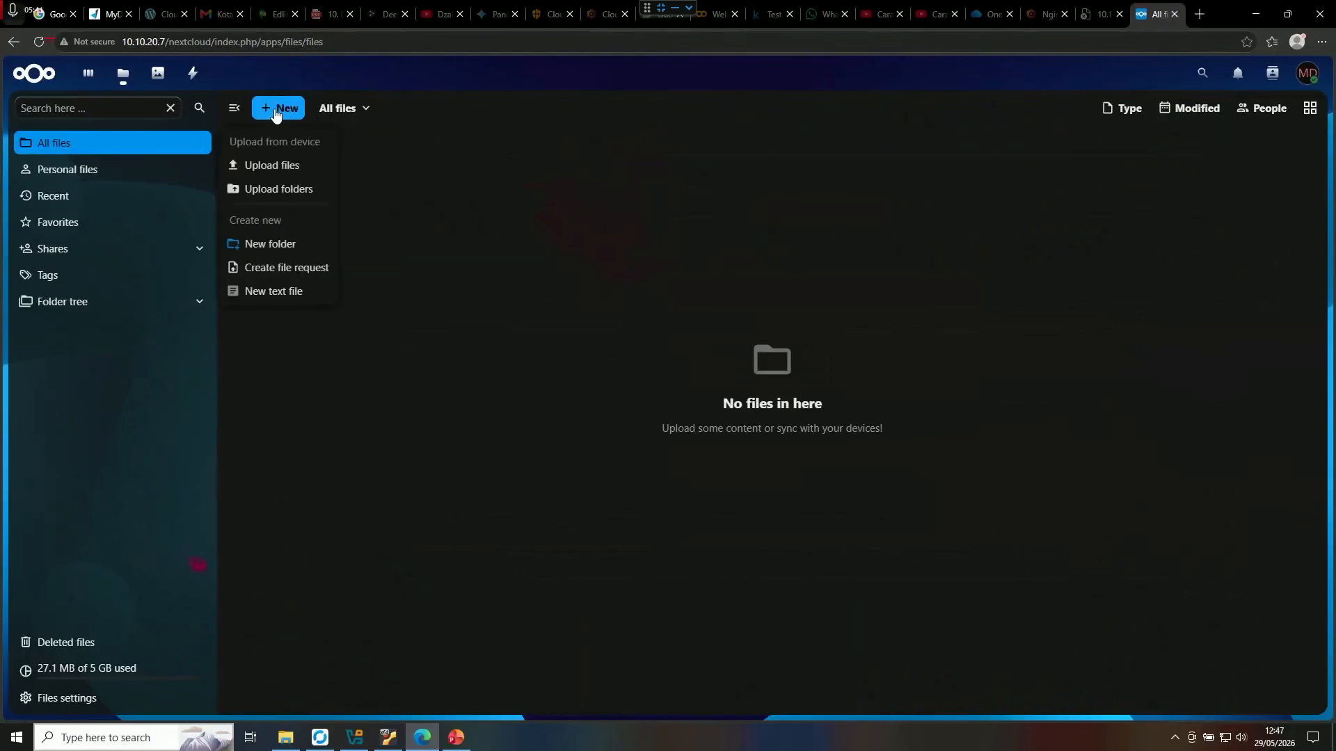
click(268, 245)
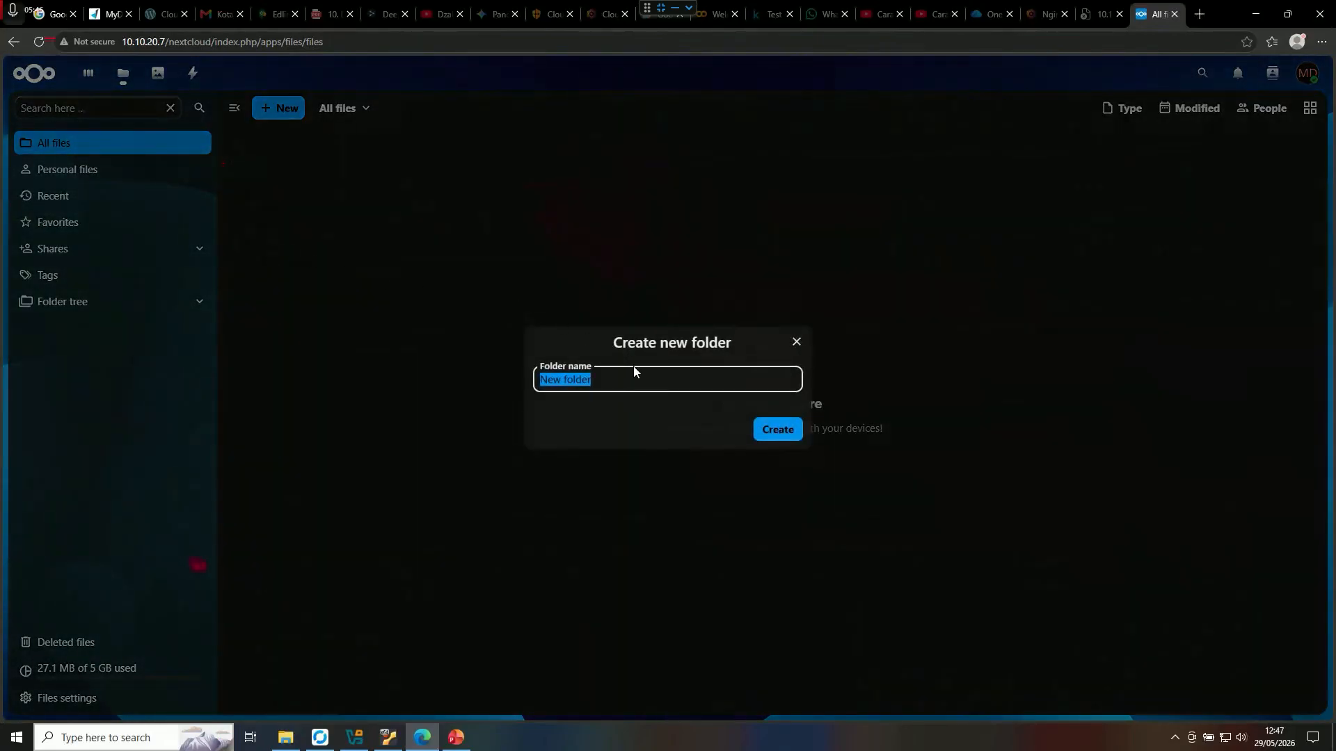
text(Kelas 10 Putra)
click(772, 431)
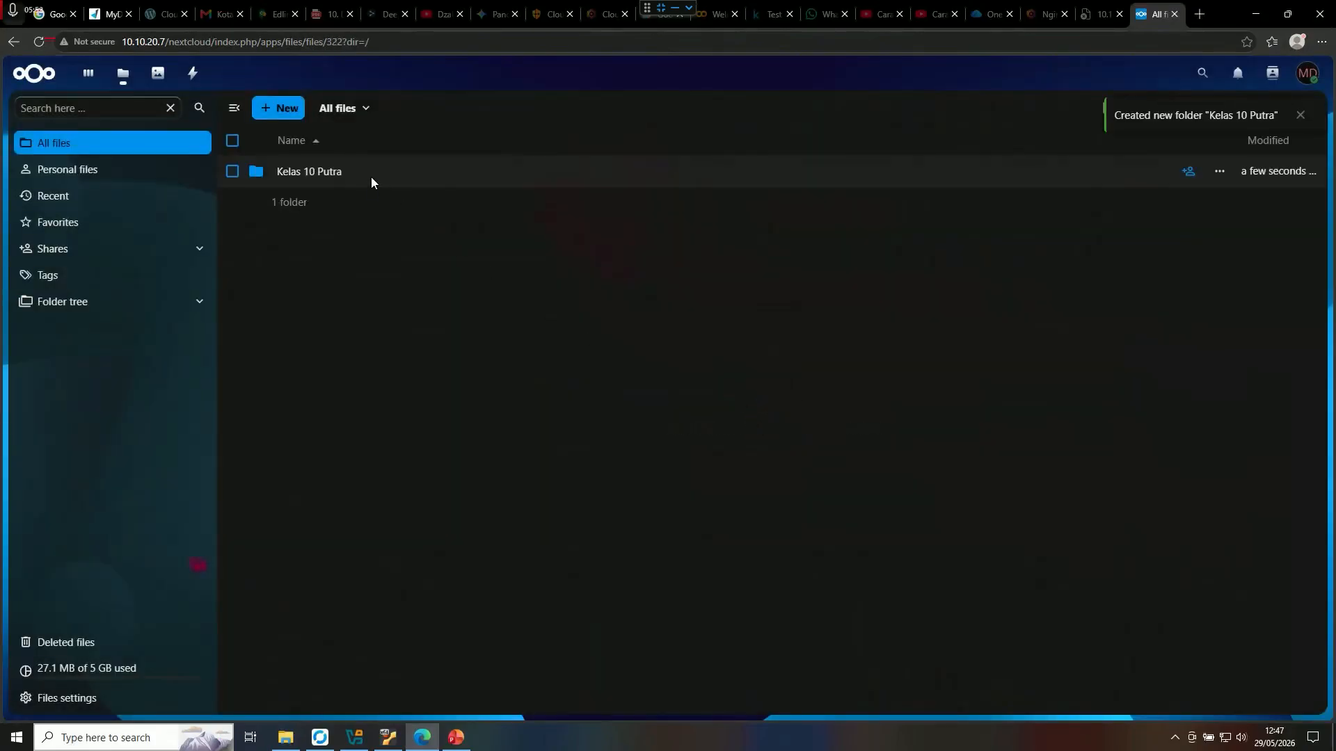
- Create a second folder named "Kelas 10 Putri" in All files
click(270, 110)
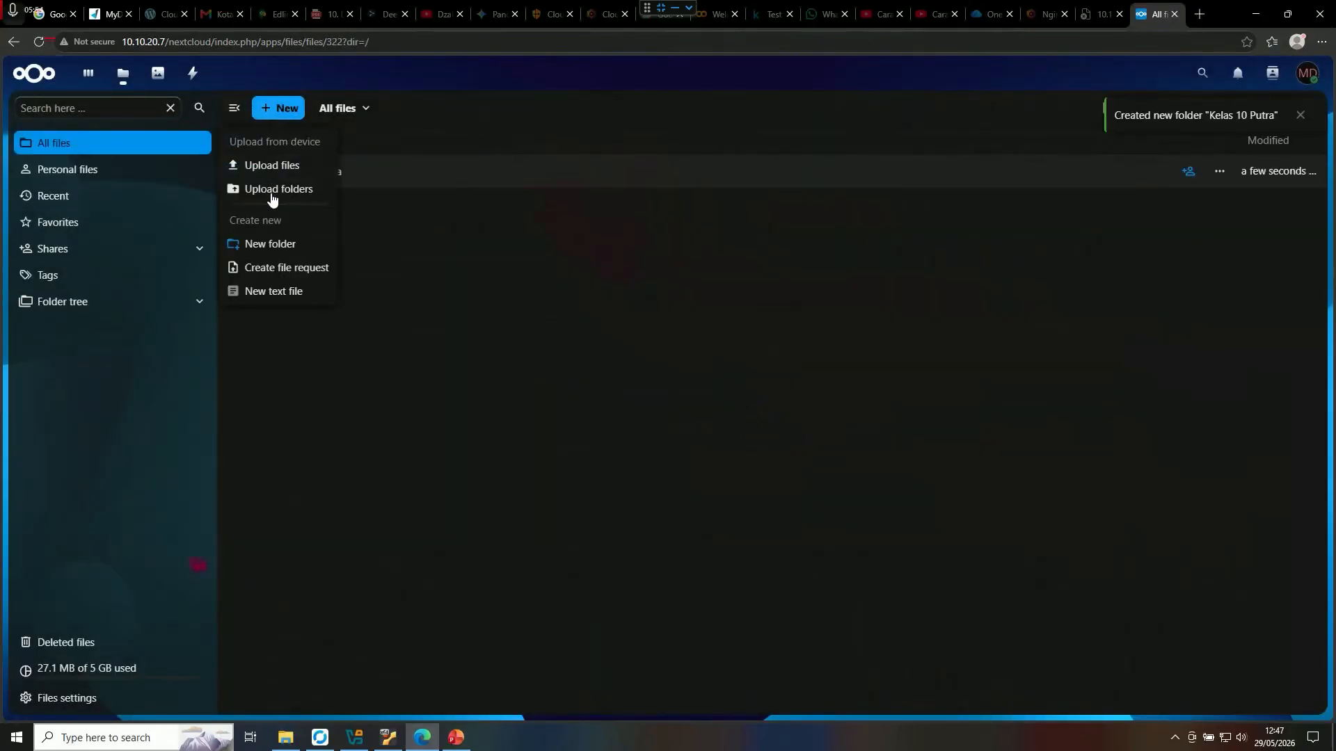
click(273, 243)
text(Kelas 10 Putri)
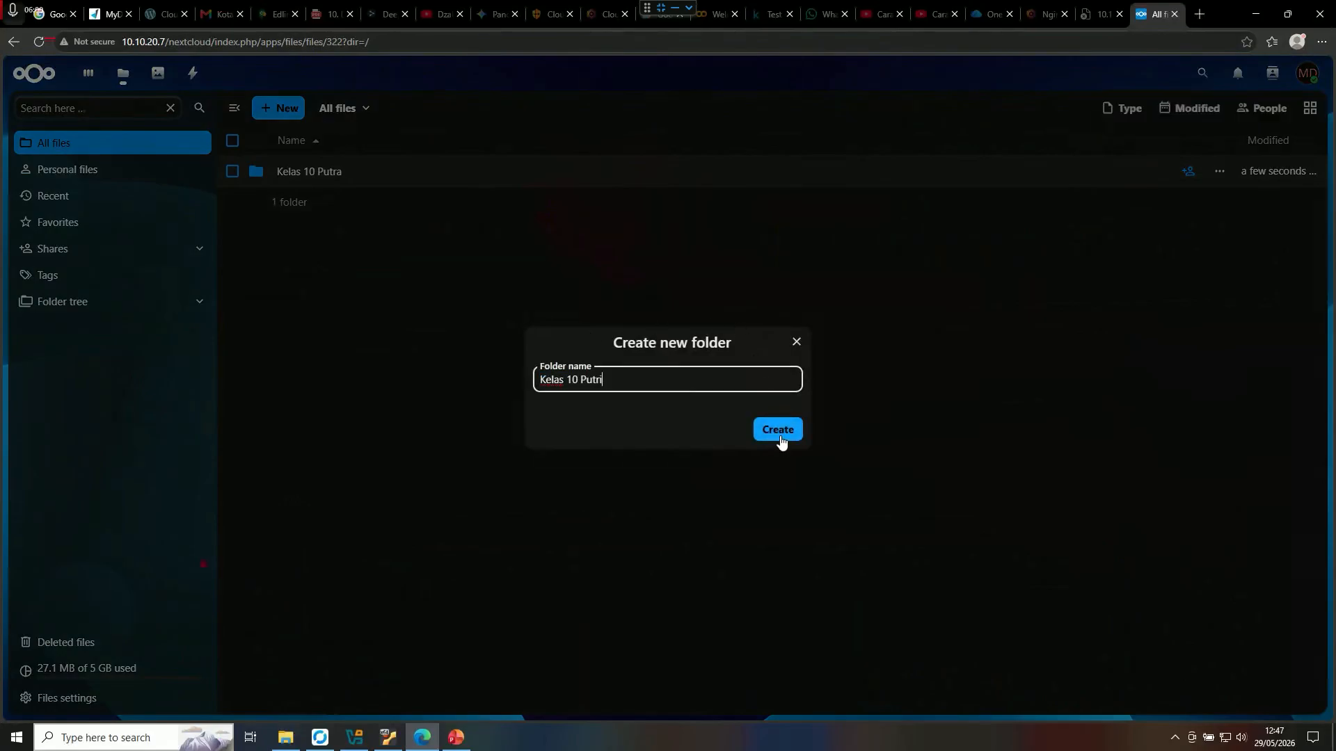
click(779, 436)
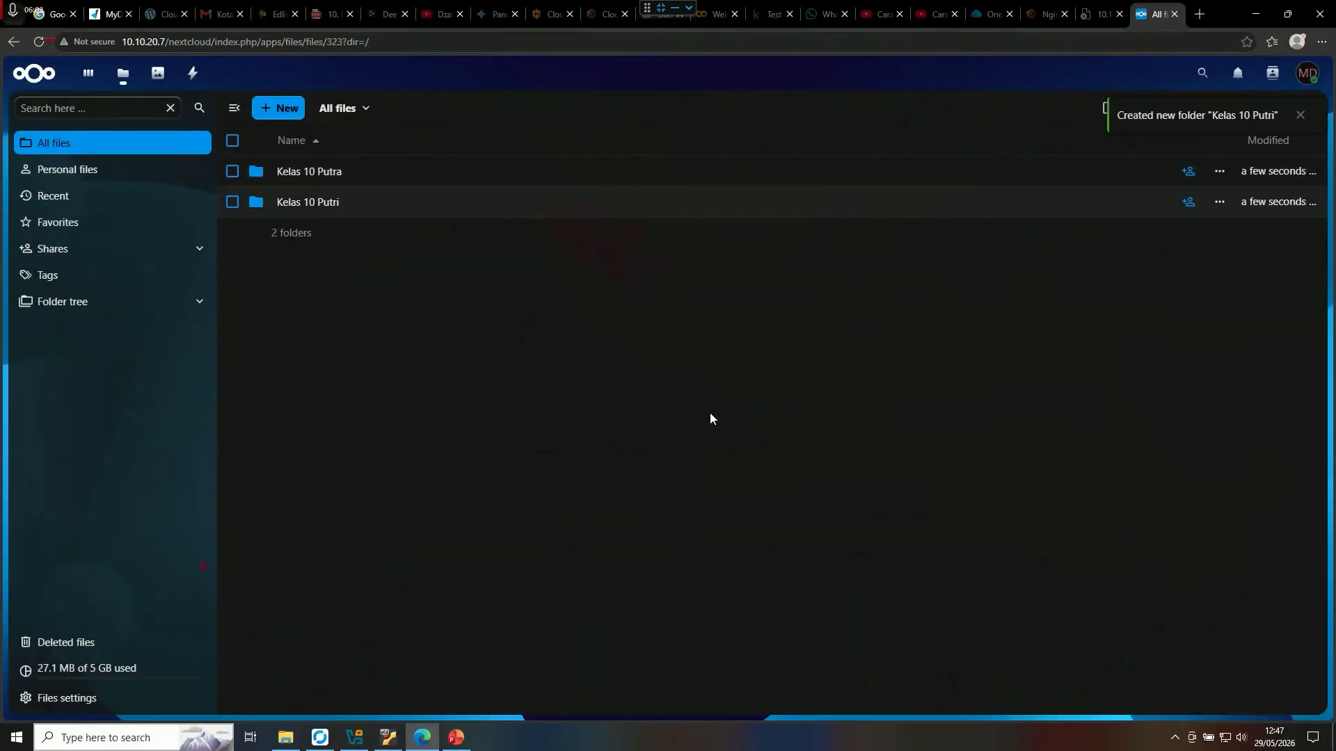
- Open the "Kelas 10 Putra" folder
click(384, 172)
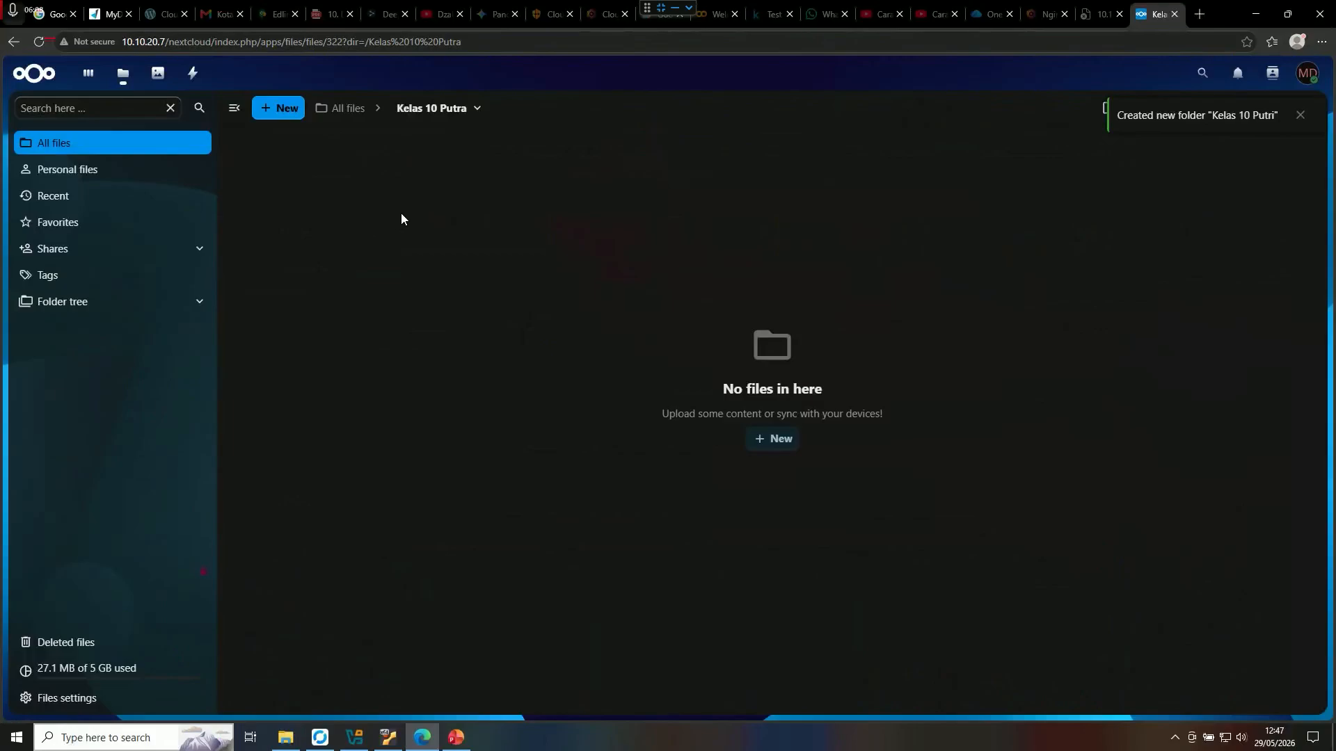
right_click(327, 211)
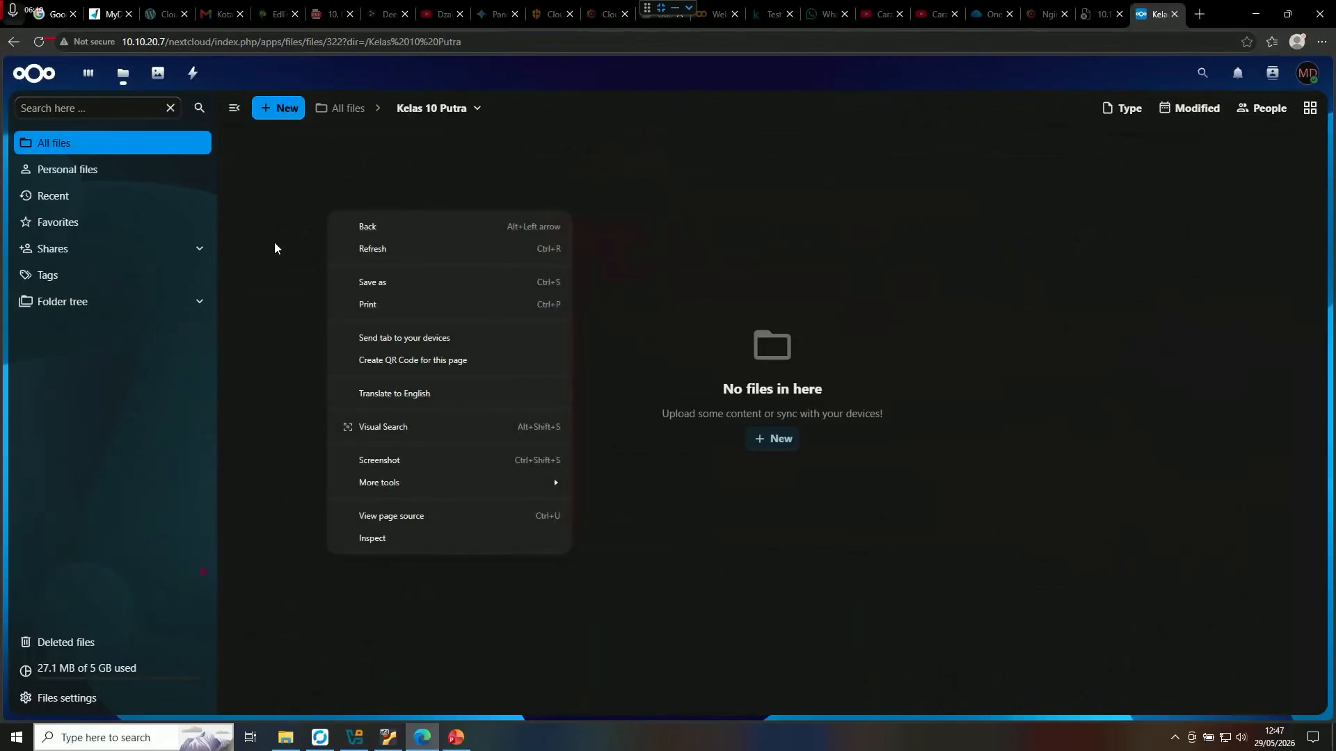
click(257, 148)
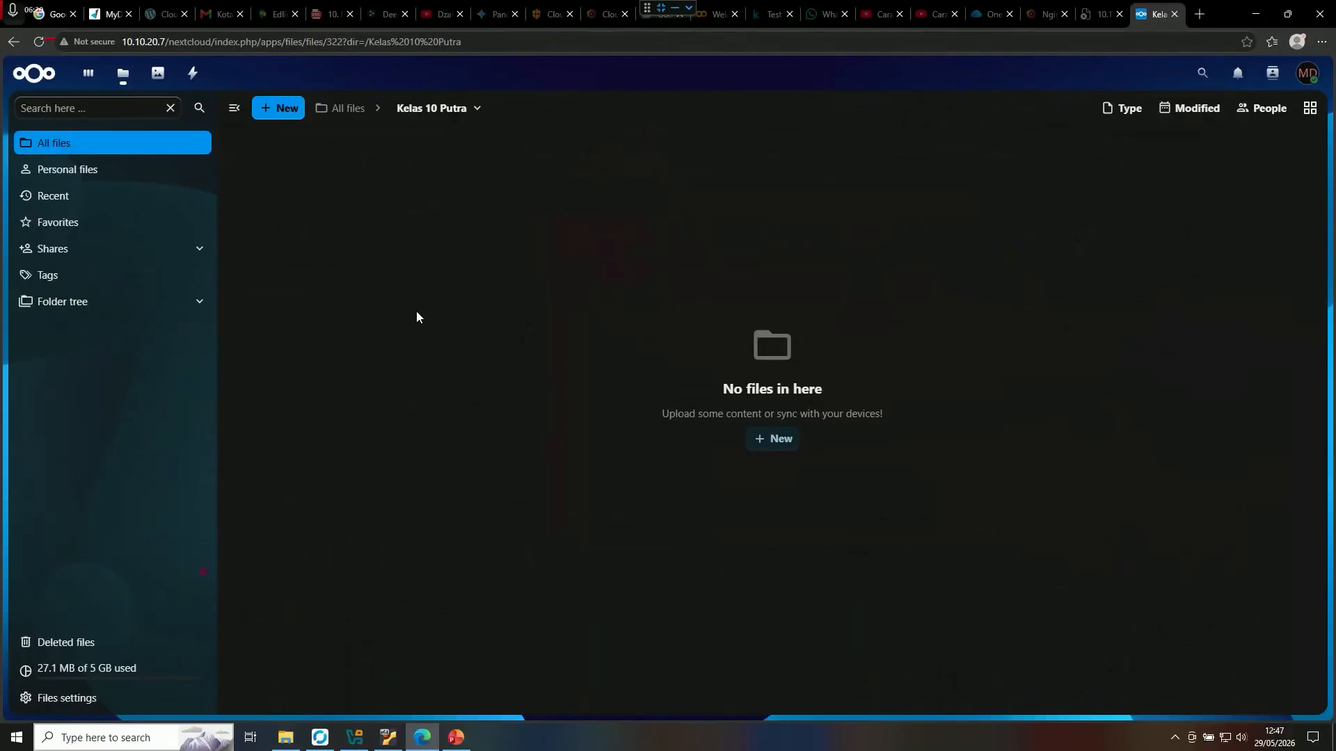
- Upload "Soal ujicoba 1.docx" from the local UJICOBA NEXTCLOUD folder into the "Kelas 10 Putra" folder
click(285, 738)
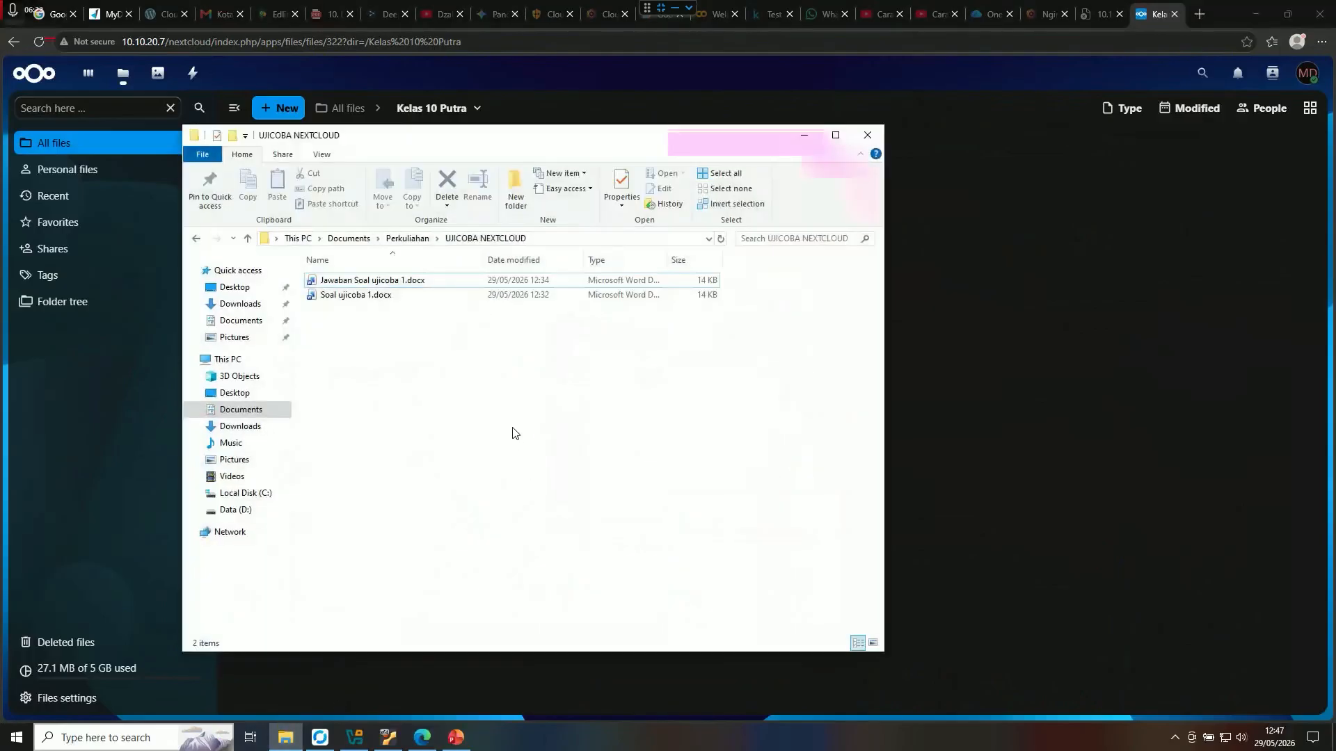
drag(603, 137, 827, 149)
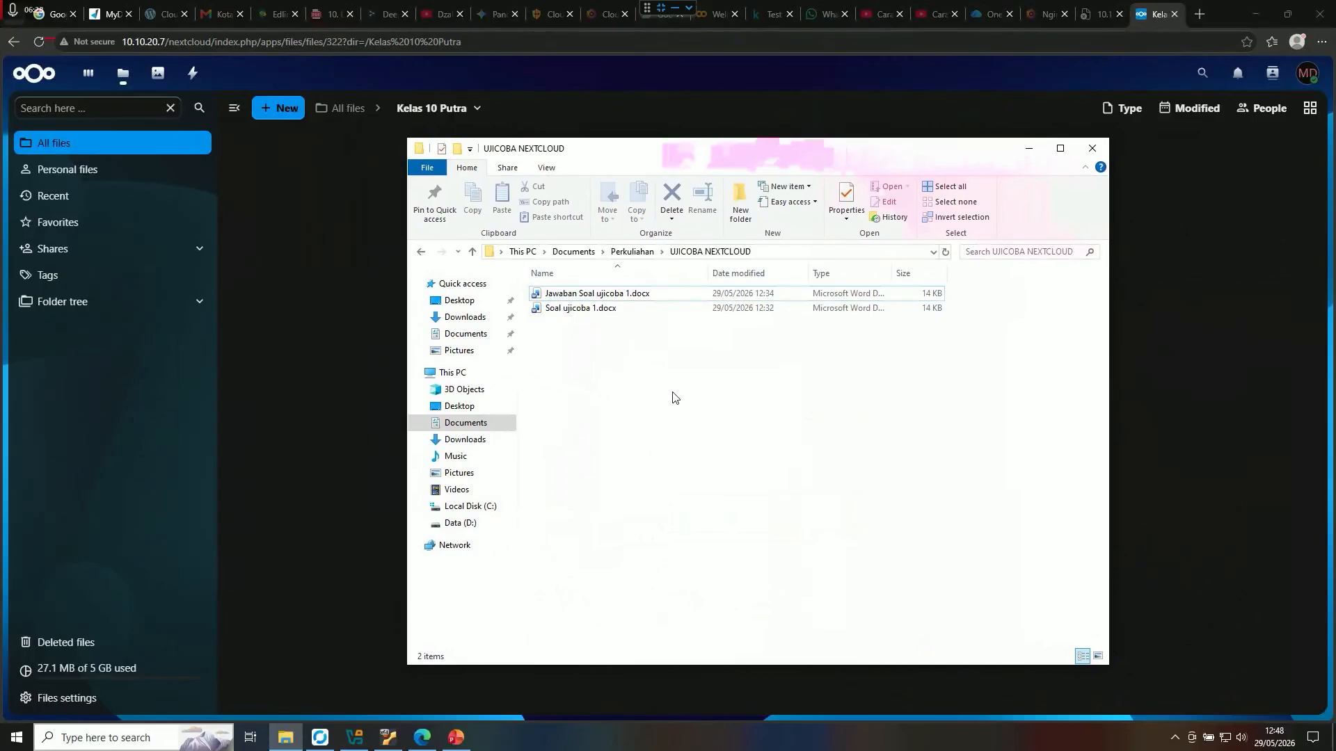
click(293, 165)
click(271, 110)
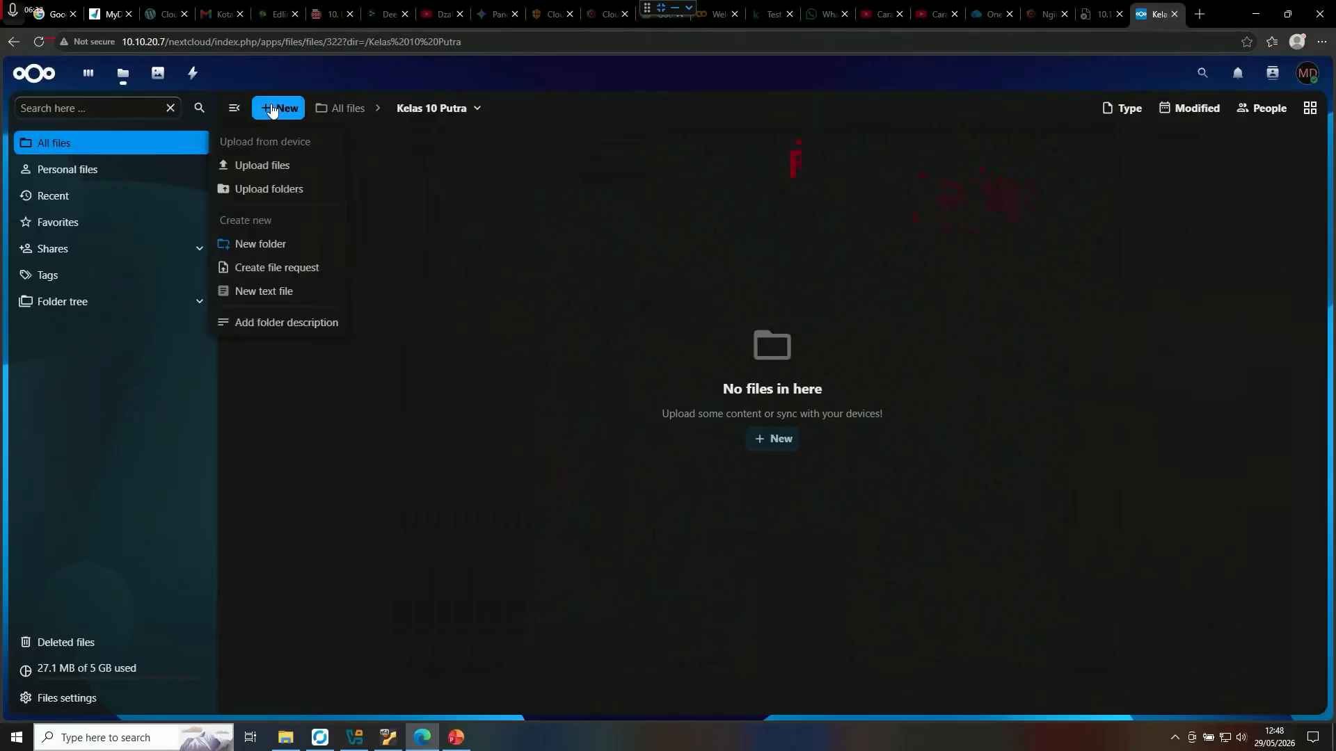
click(264, 167)
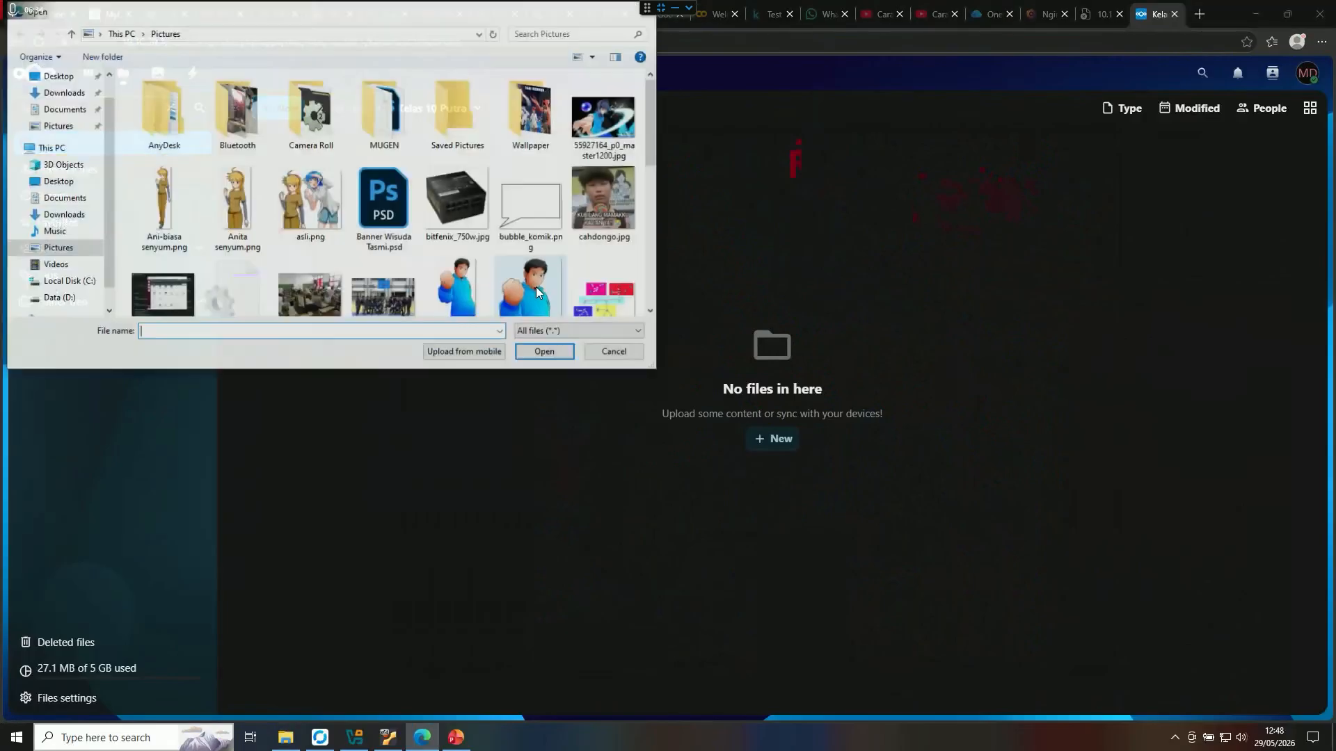
click(286, 738)
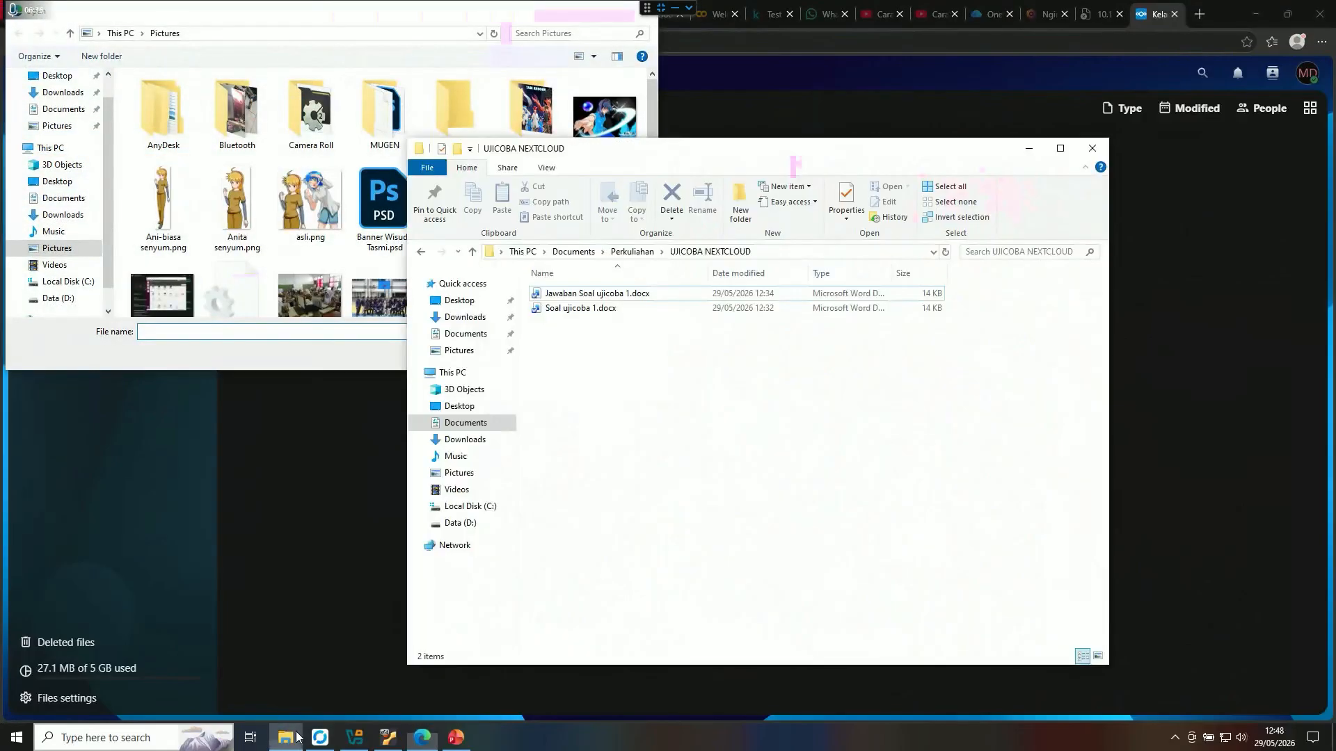
click(588, 295)
click(570, 308)
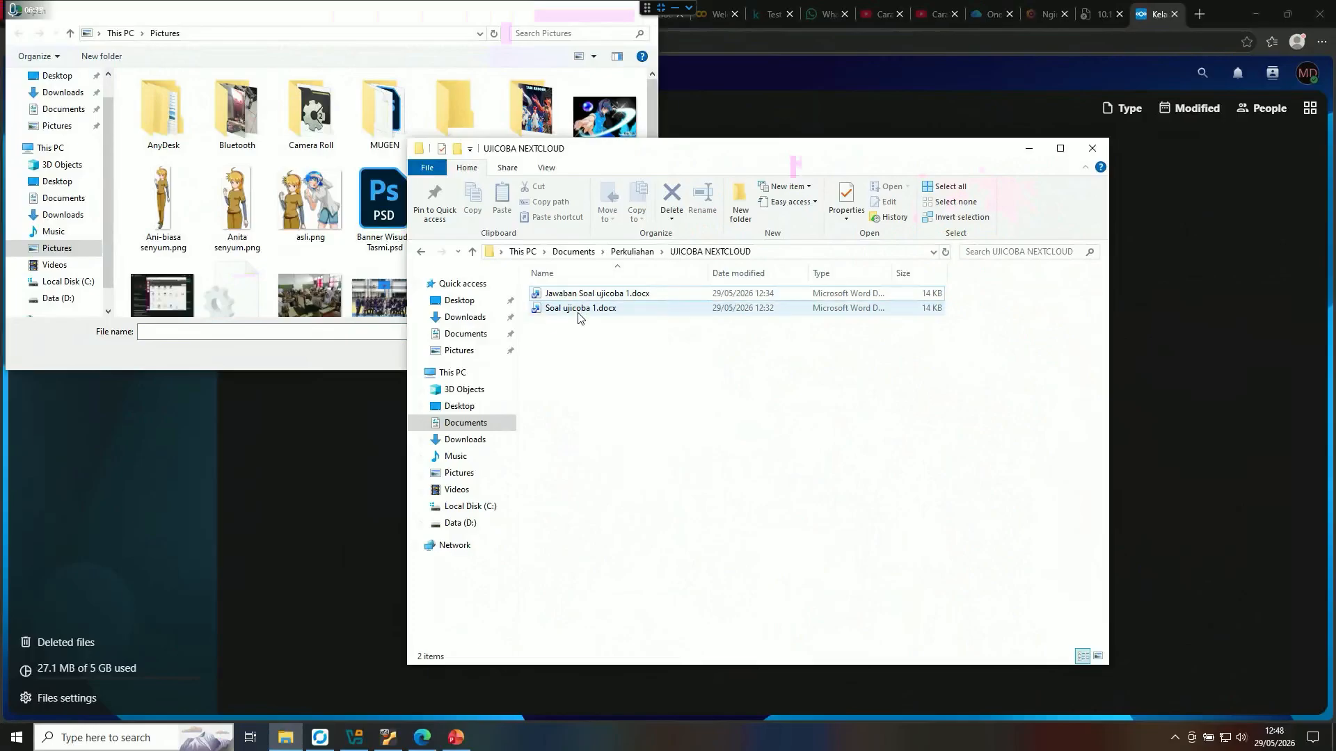
click(408, 331)
text("C:\Users\Dzaki_KhZR\Documents\Perkuliahan\UJICOBA NEXTCLOUD\Soal ujicoba 1.docx")
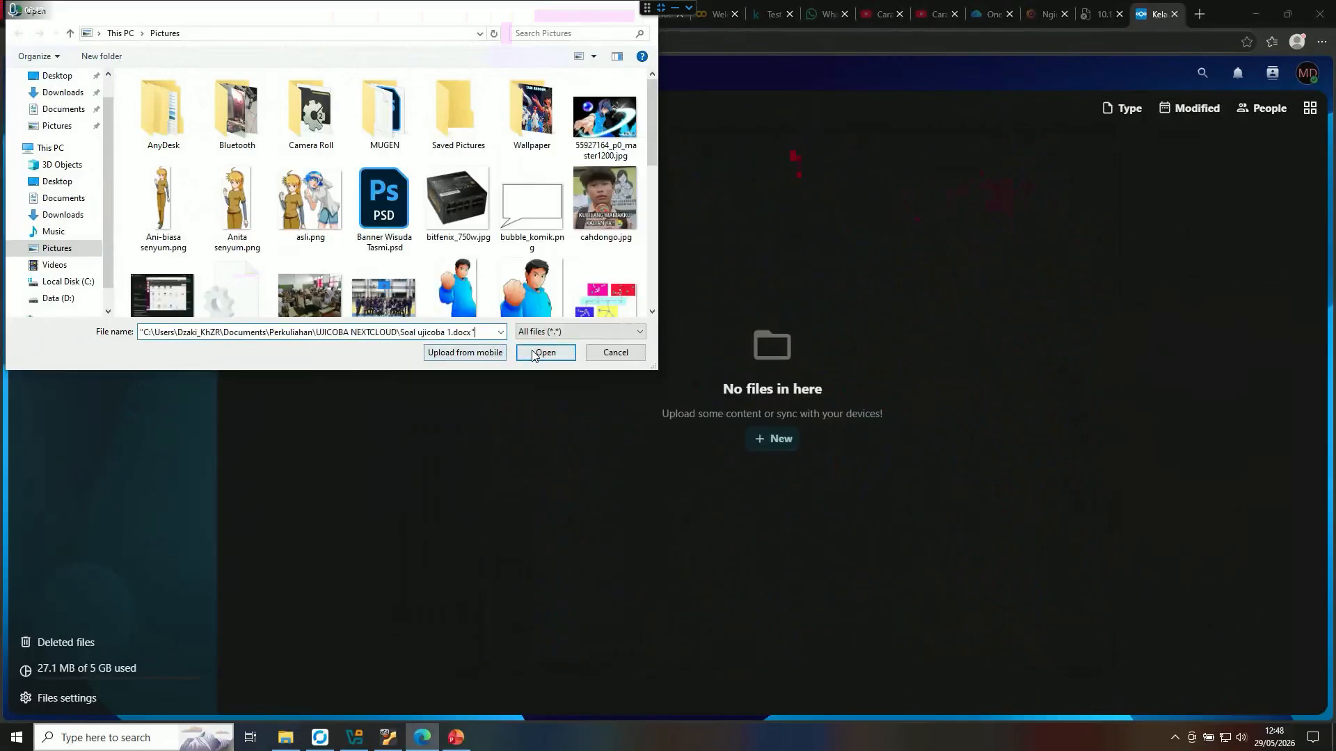
click(545, 353)
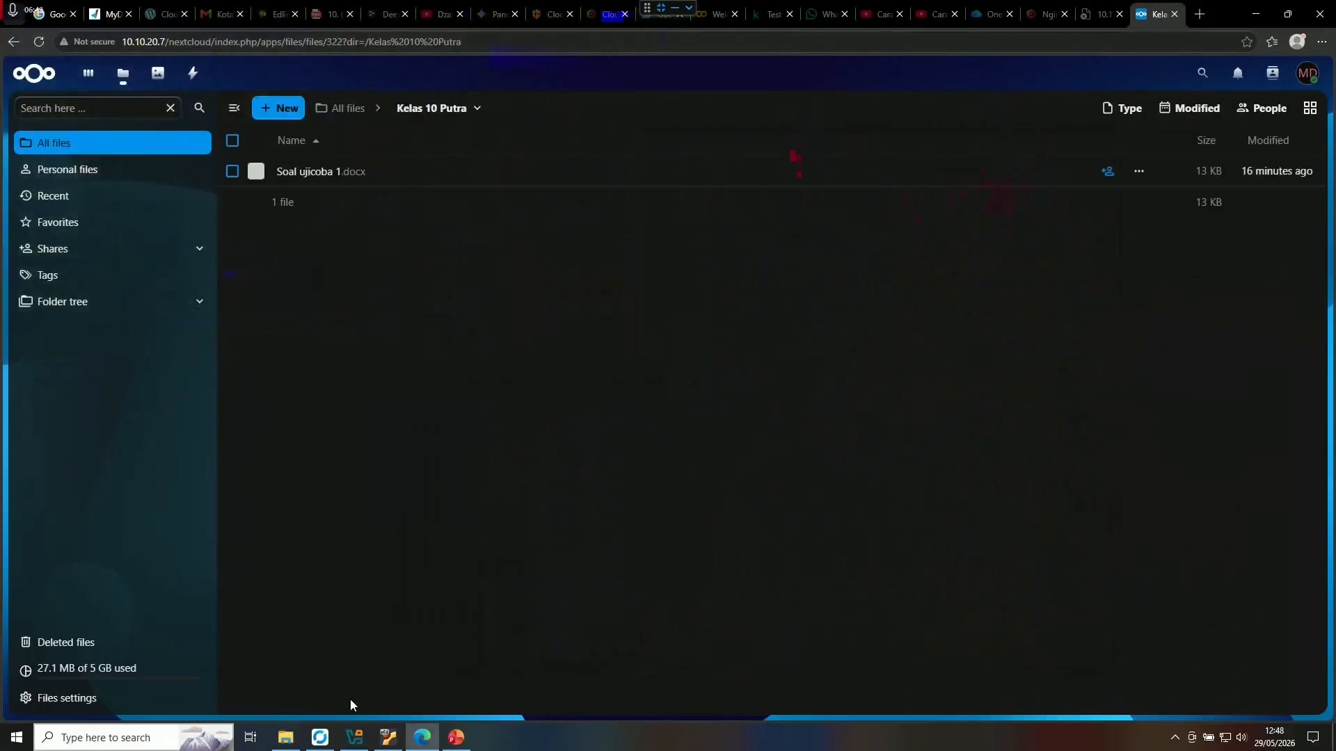
- Open the local "Soal ujicoba 1.docx" in Word, review the question and answer instructions, and return to Nextcloud
click(284, 739)
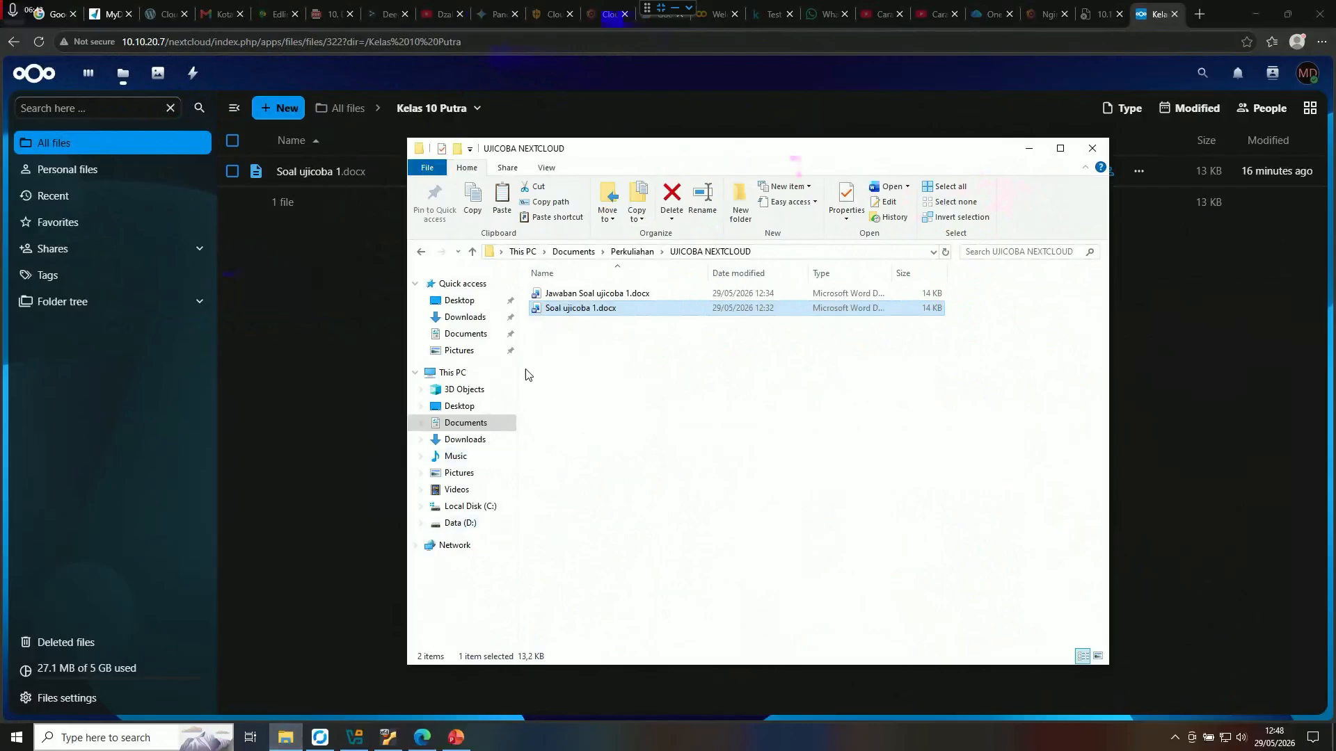
double_click(578, 308)
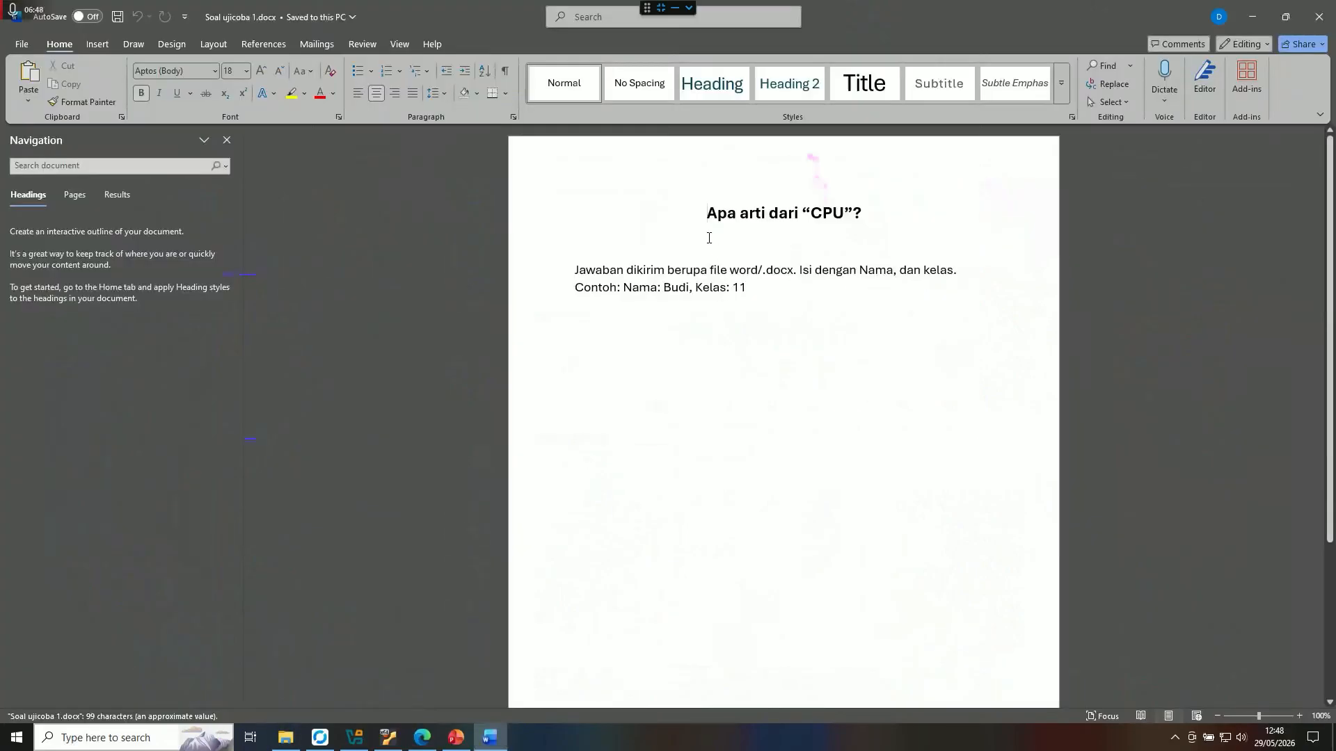
drag(703, 216, 854, 223)
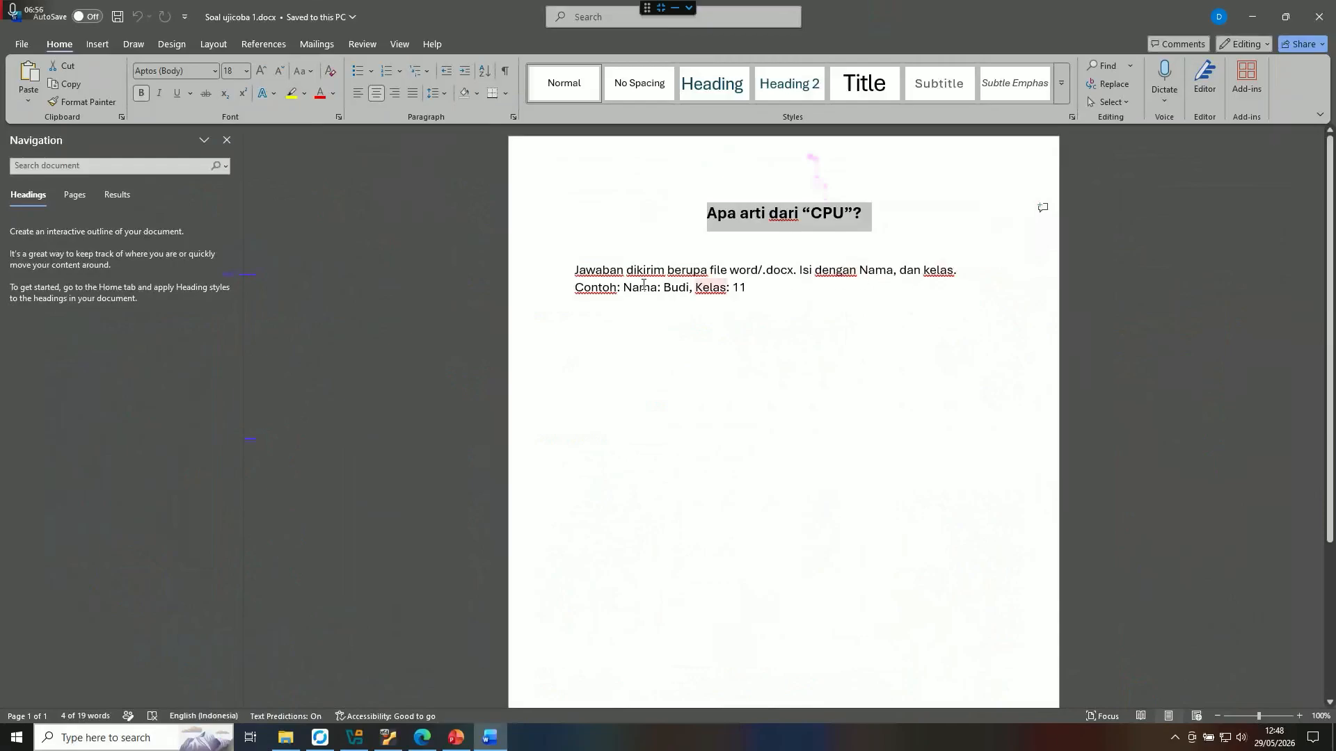
click(754, 291)
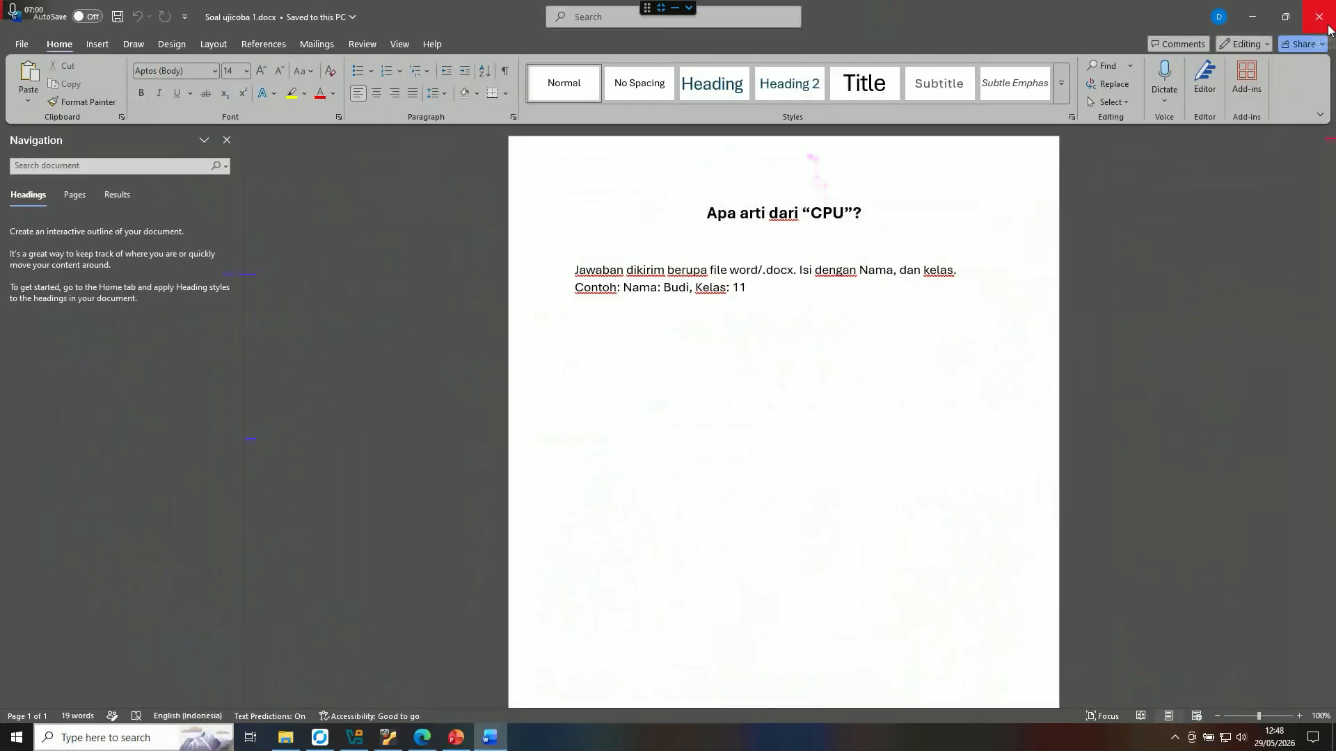
click(1328, 29)
click(335, 299)
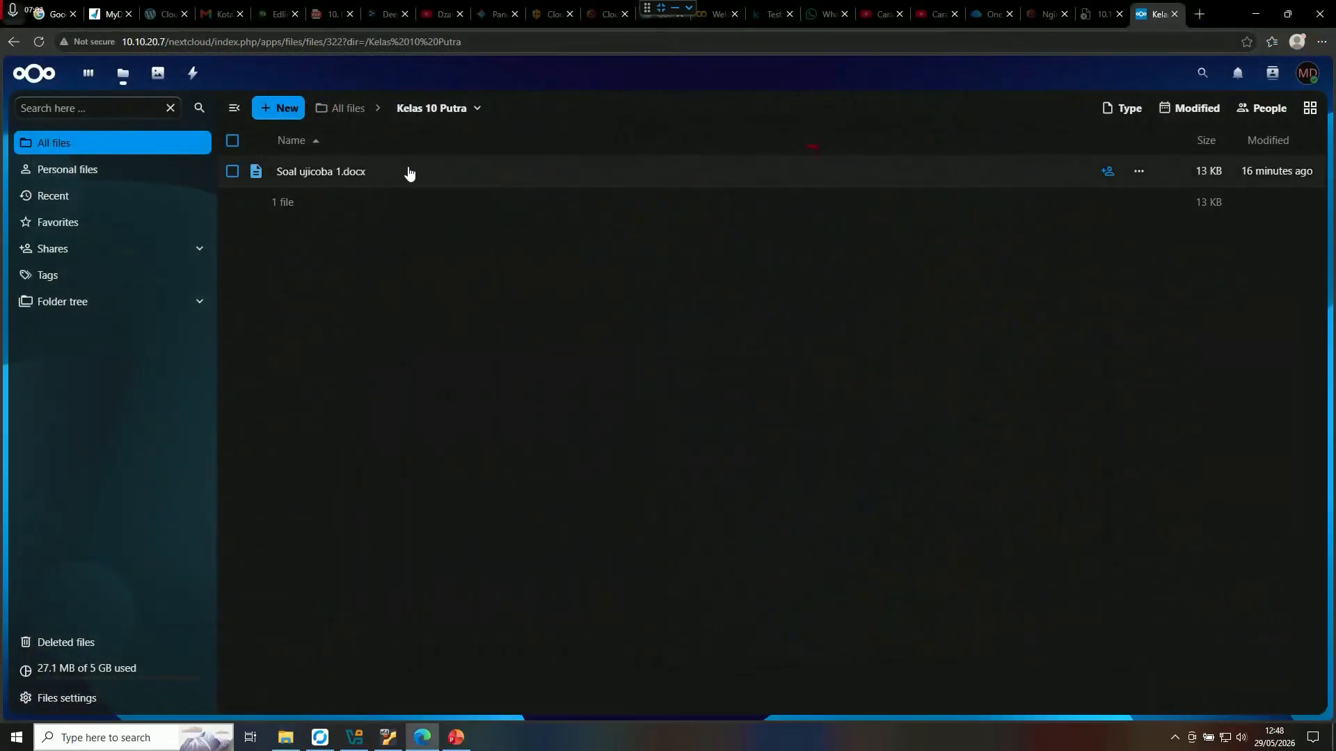
- Download "Soal ujicoba 1.docx" from the "Kelas 10 Putra" folder and check the downloaded copy in Word
click(328, 172)
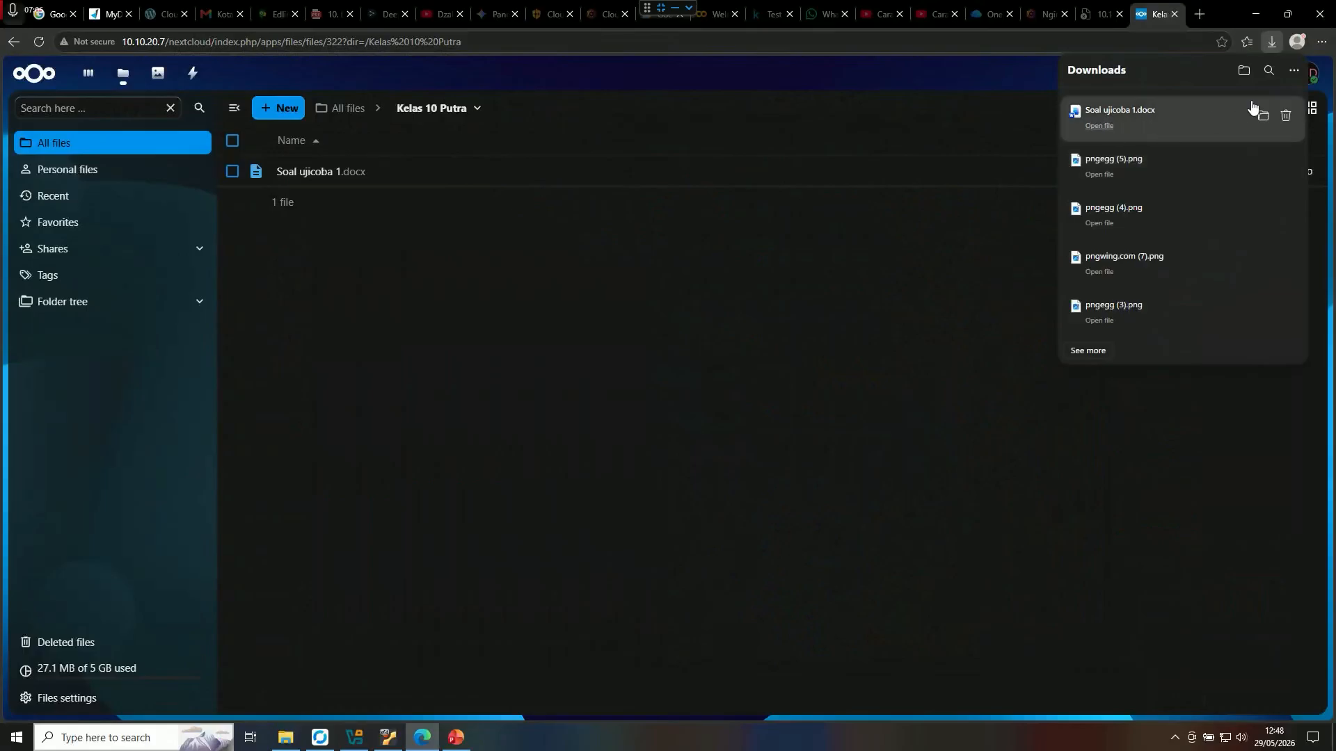
click(1163, 114)
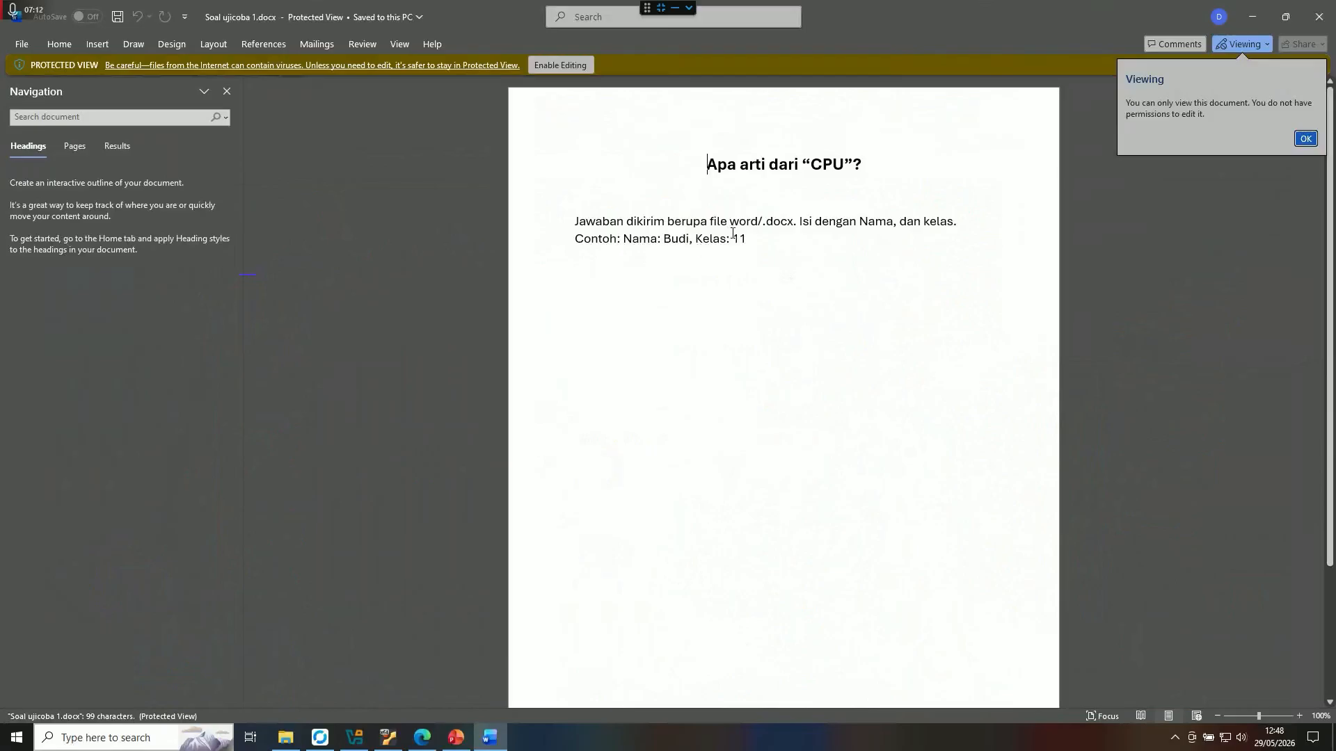
click(1319, 16)
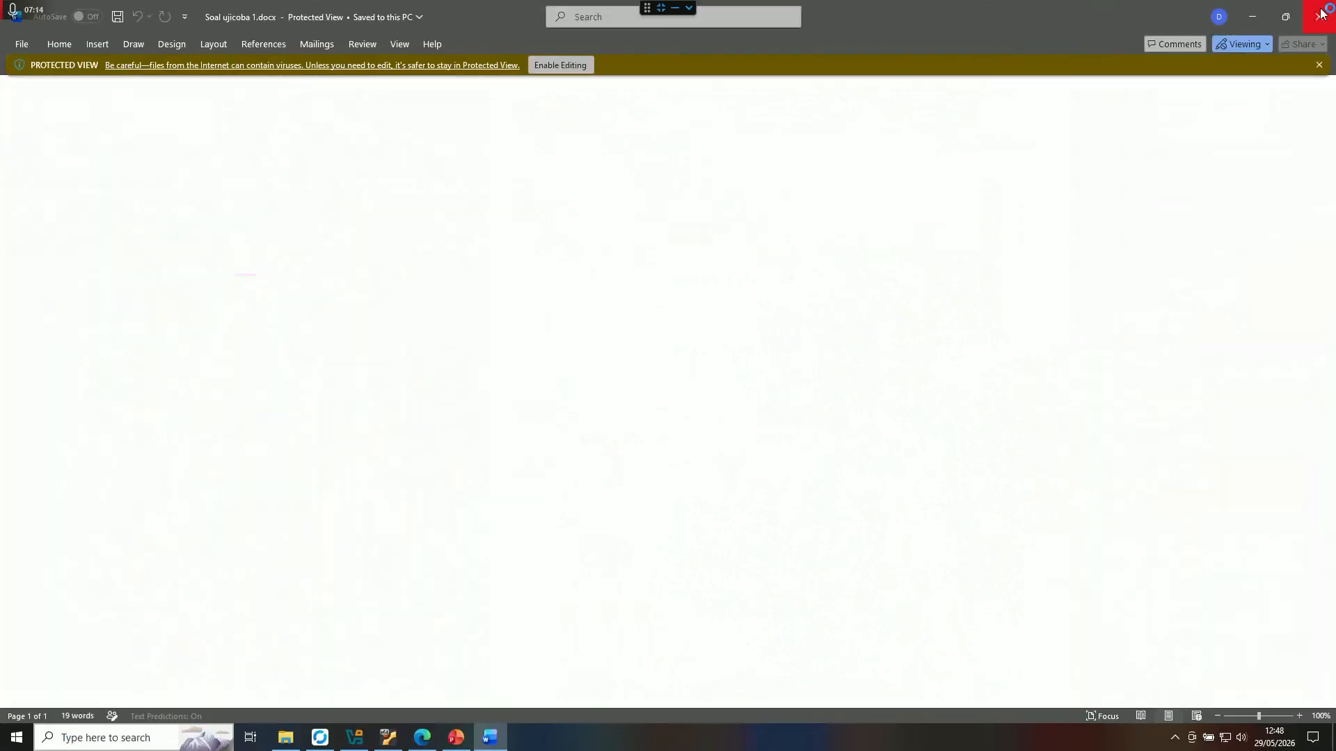
- Open the local "Jawaban Soal ujicoba 1.docx" in Word, review the student details and answer, and return to Nextcloud
click(285, 738)
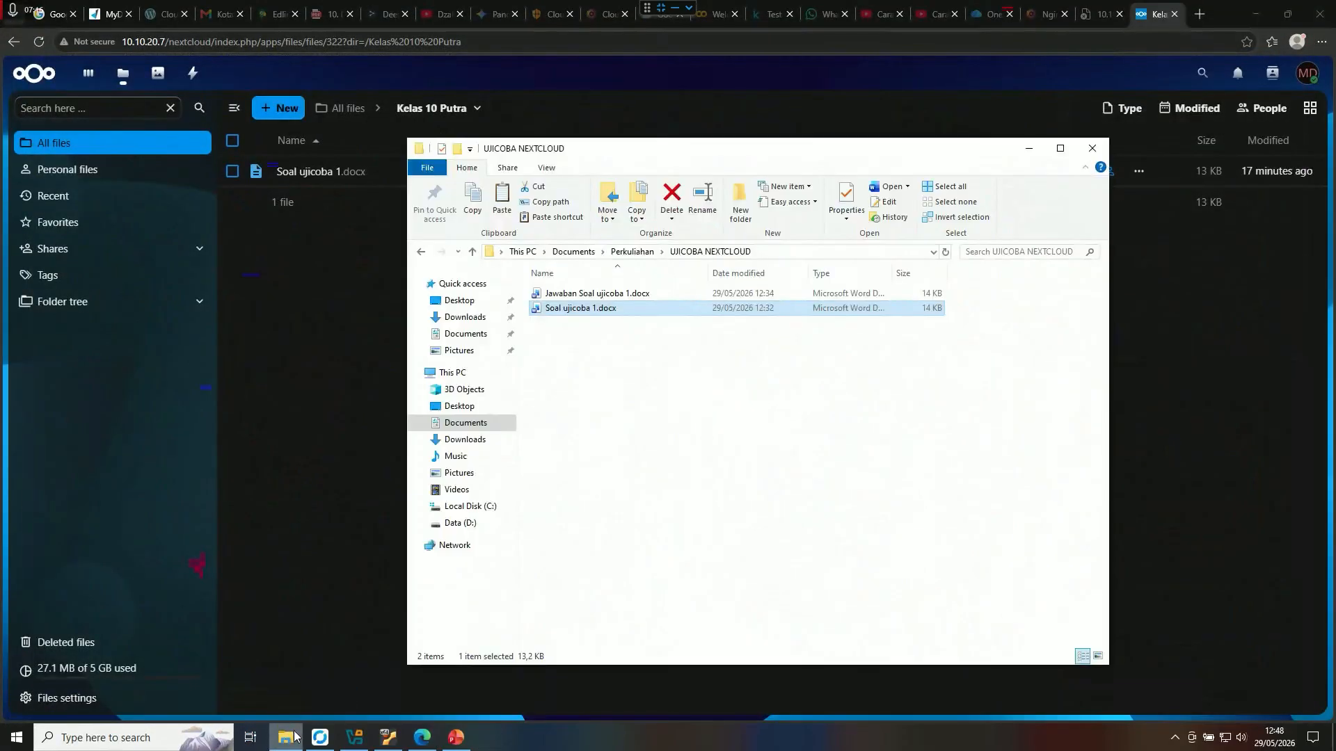
double_click(572, 295)
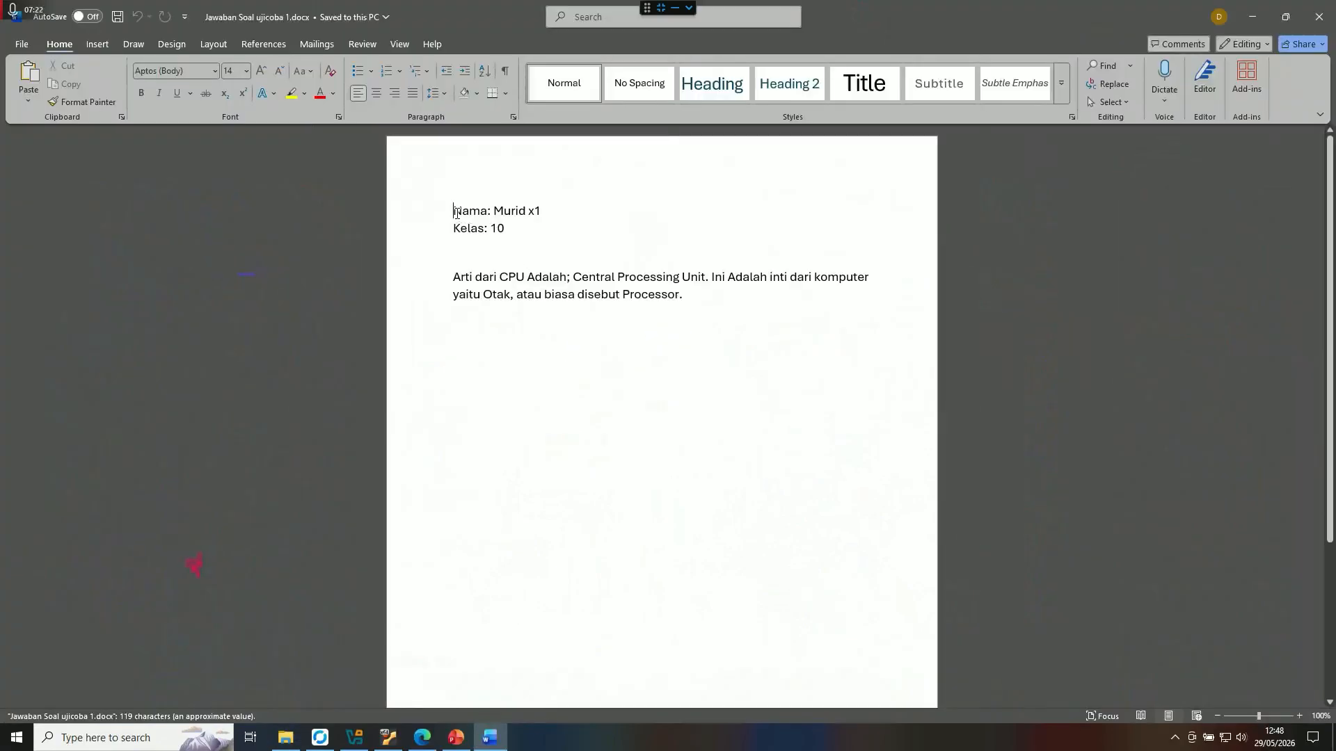
drag(455, 213, 531, 216)
drag(454, 229, 507, 231)
right_click(473, 278)
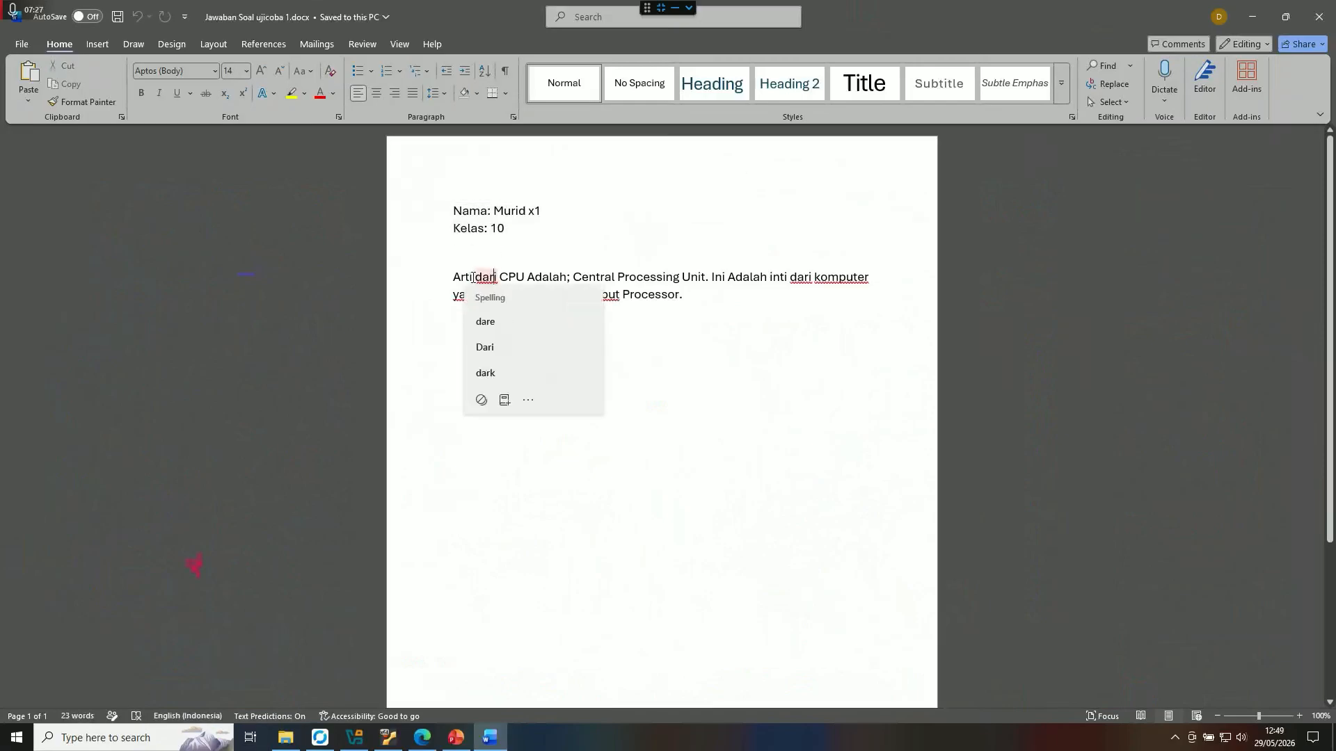
click(514, 274)
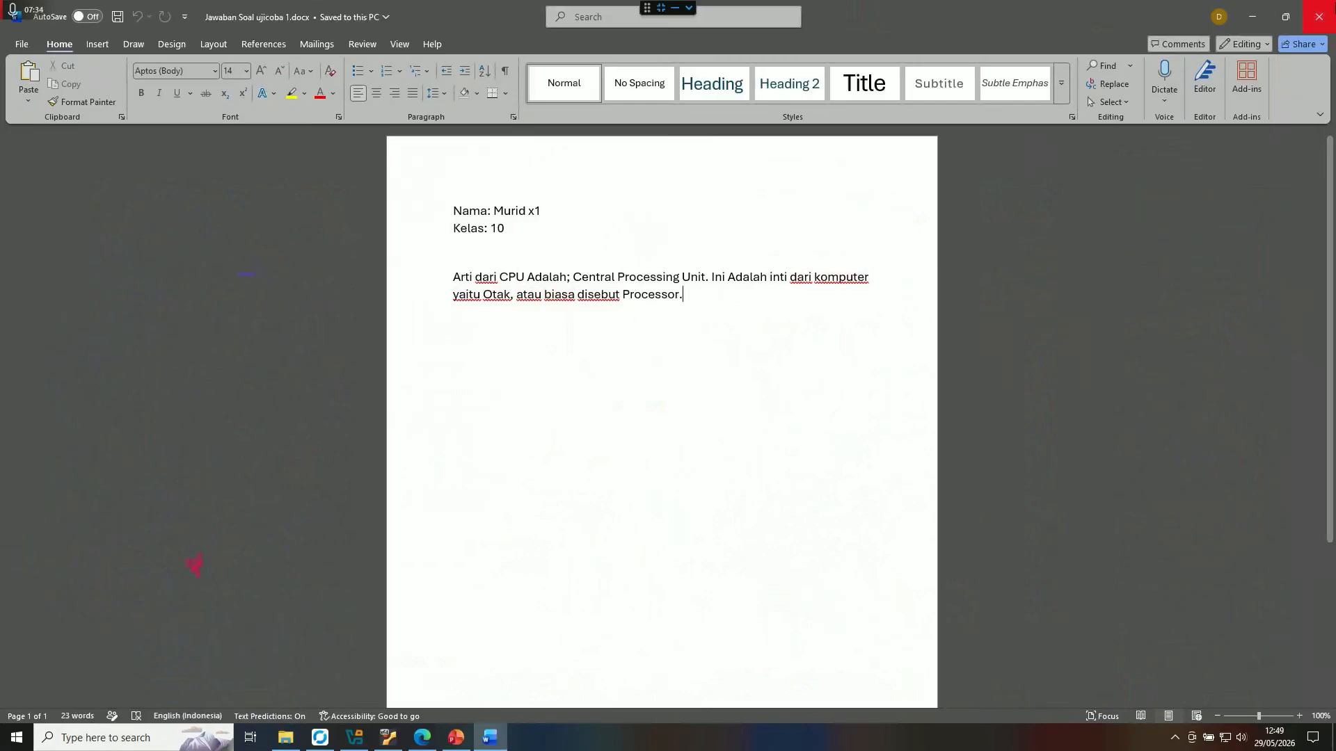
click(1320, 12)
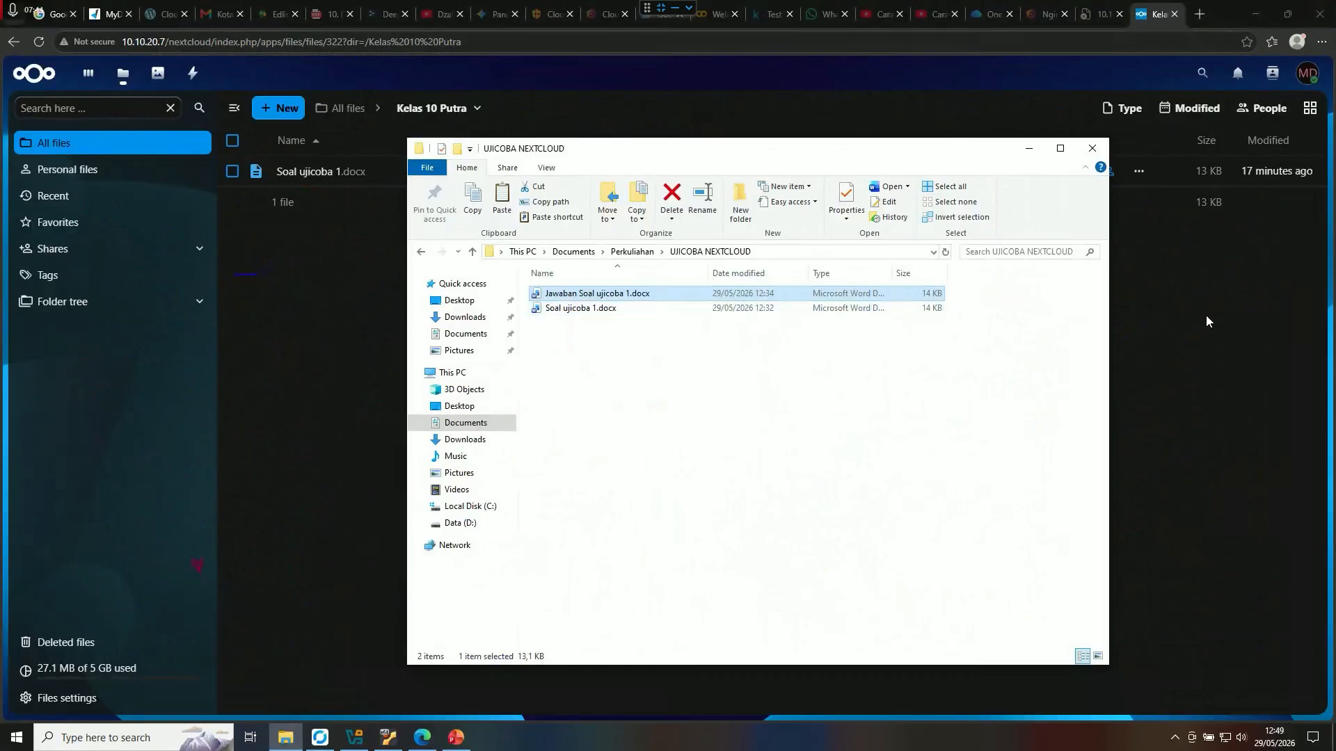
click(375, 245)
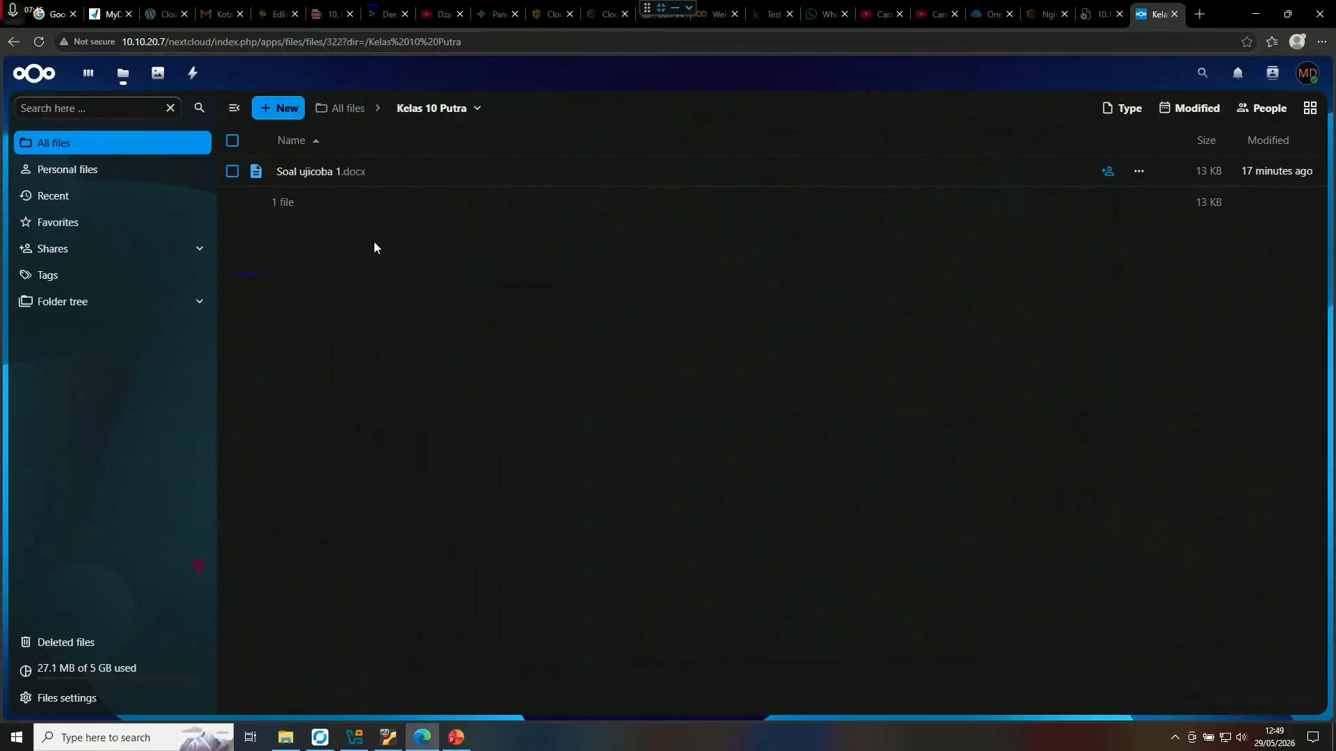
- Create a new folder named "Pengumpulan Tugas" inside the "Kelas 10 Putra" folder
right_click(332, 206)
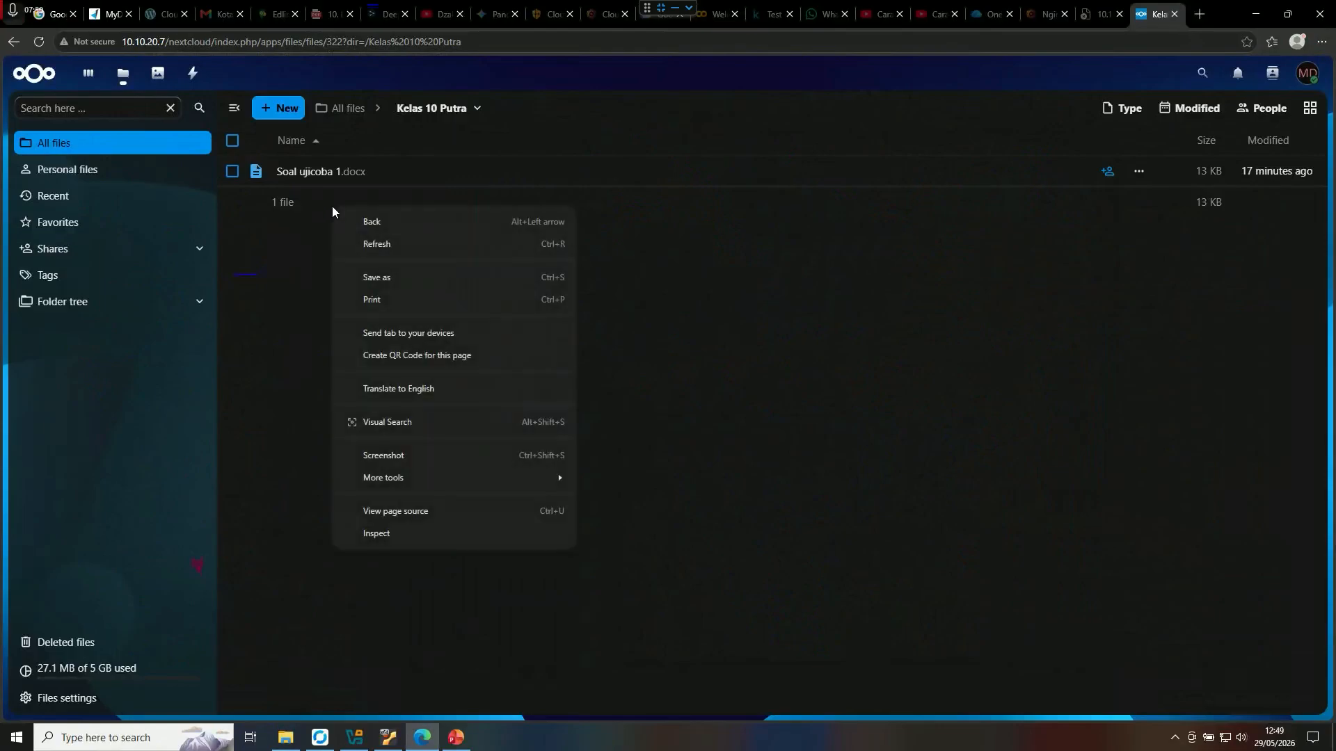
click(319, 219)
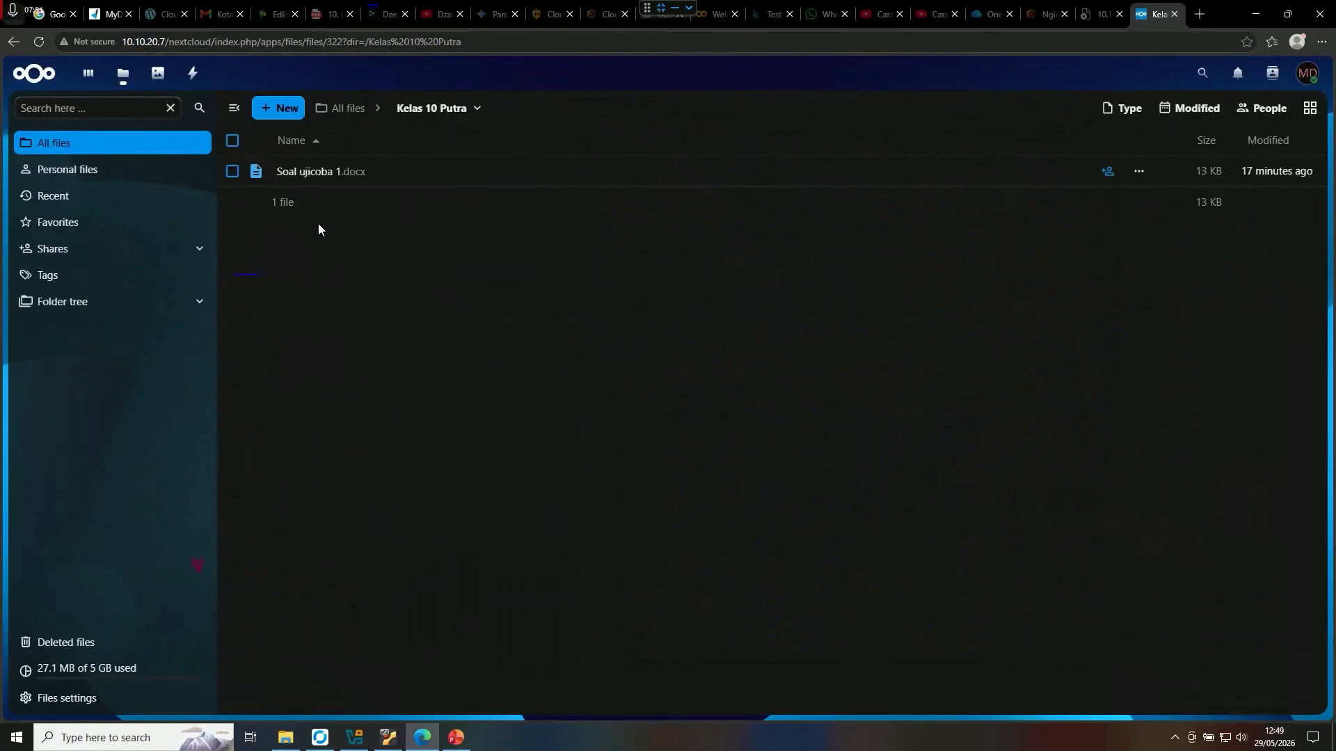
click(264, 115)
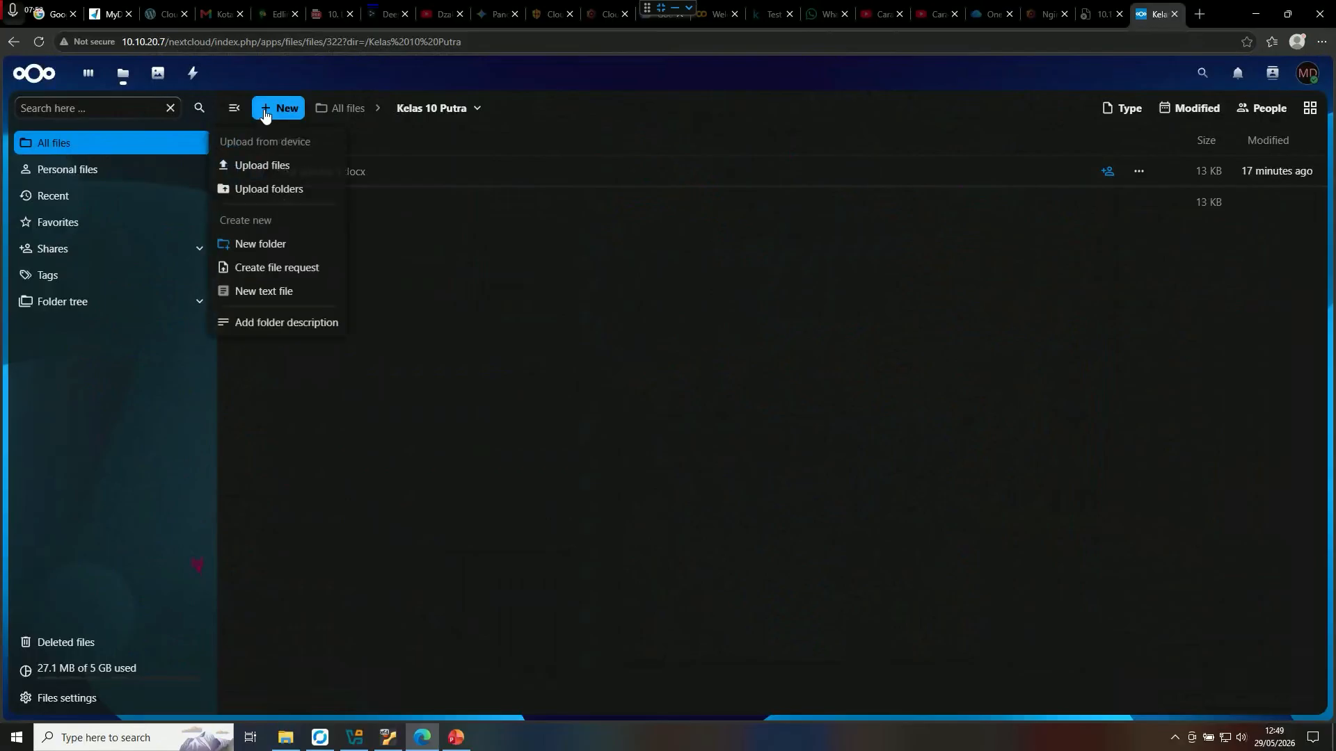
click(265, 245)
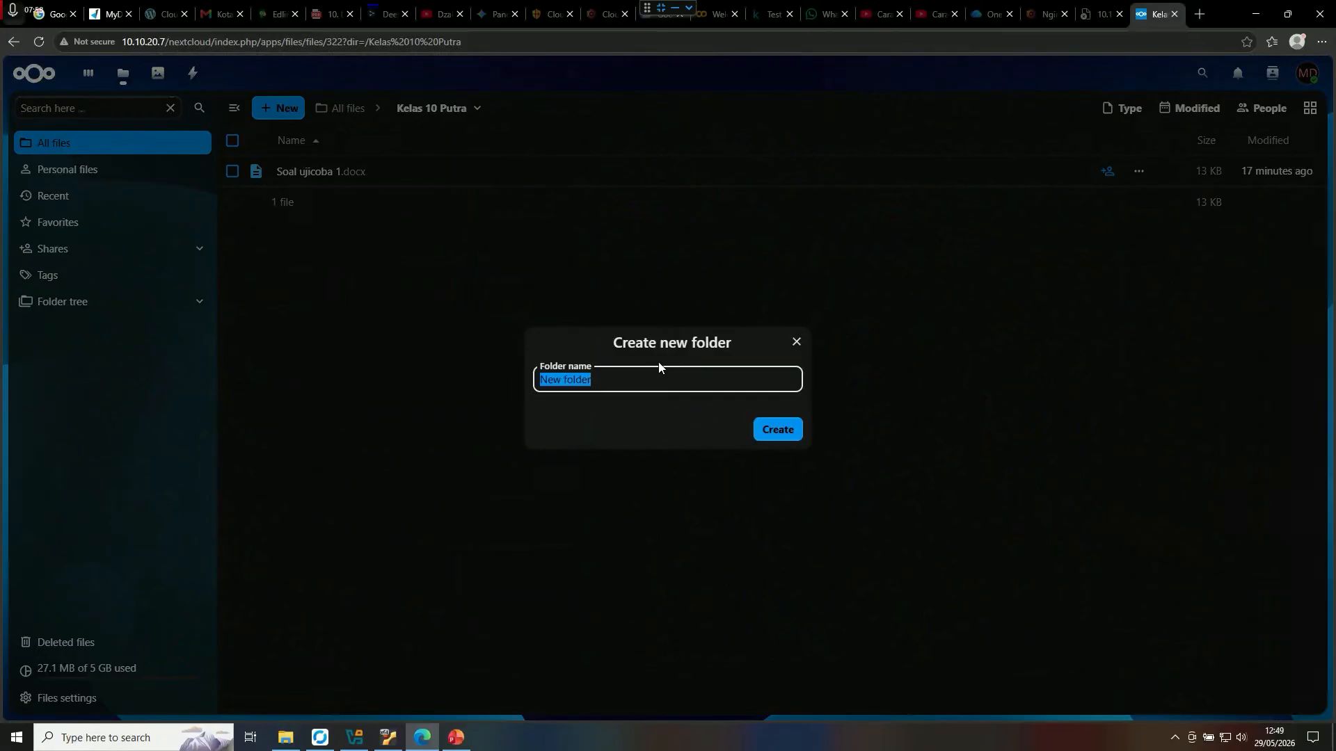
text(K)
text(u)
key(BackSpace)
key(BackSpace)
text(Pengumpulan Tugas)
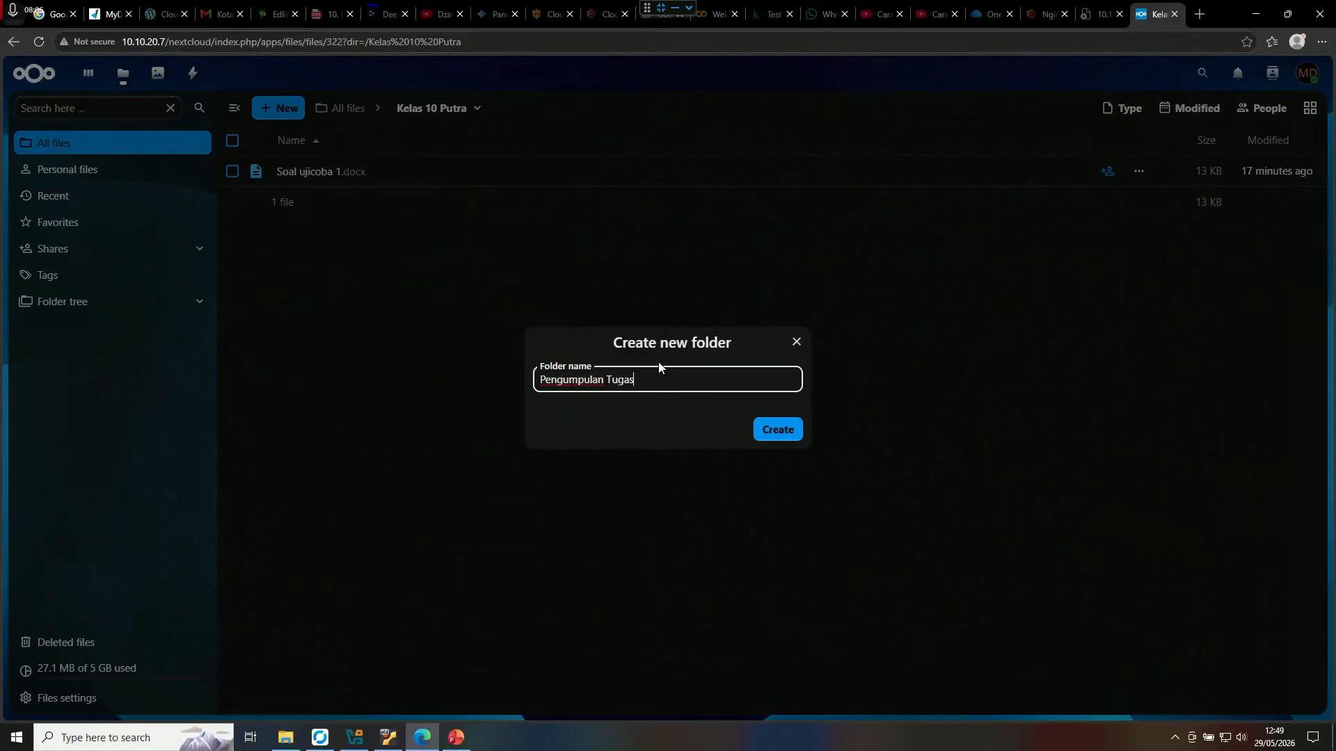
click(779, 429)
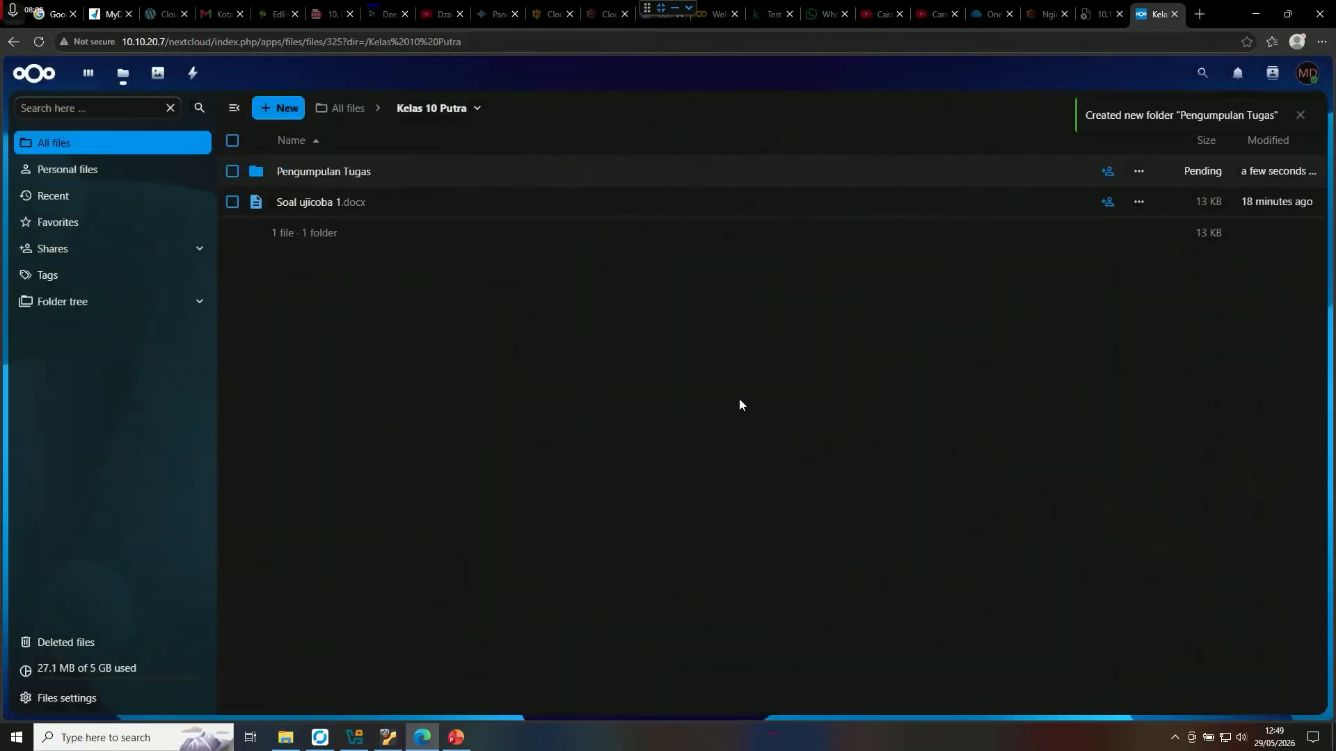
- Reopen the "Kelas 10 Putra" folder from All files and create a public share link for it
click(359, 111)
click(331, 173)
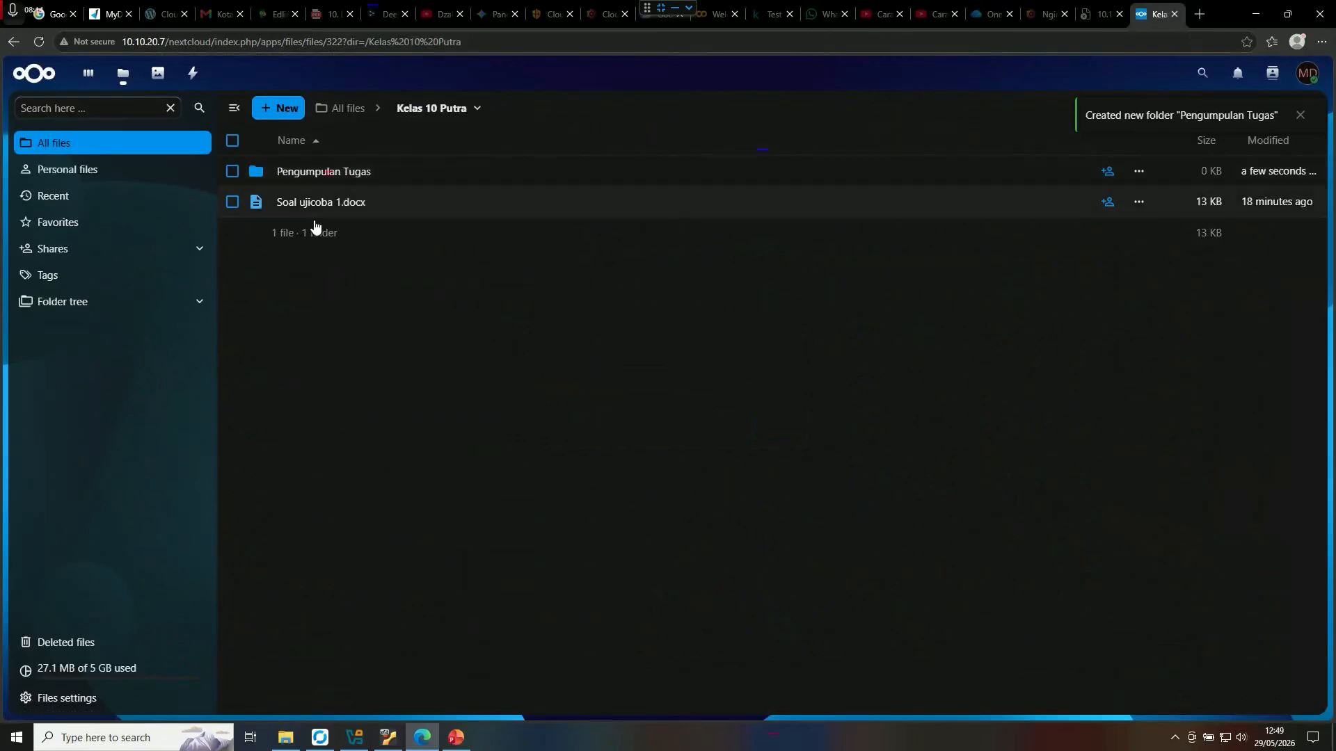
click(480, 110)
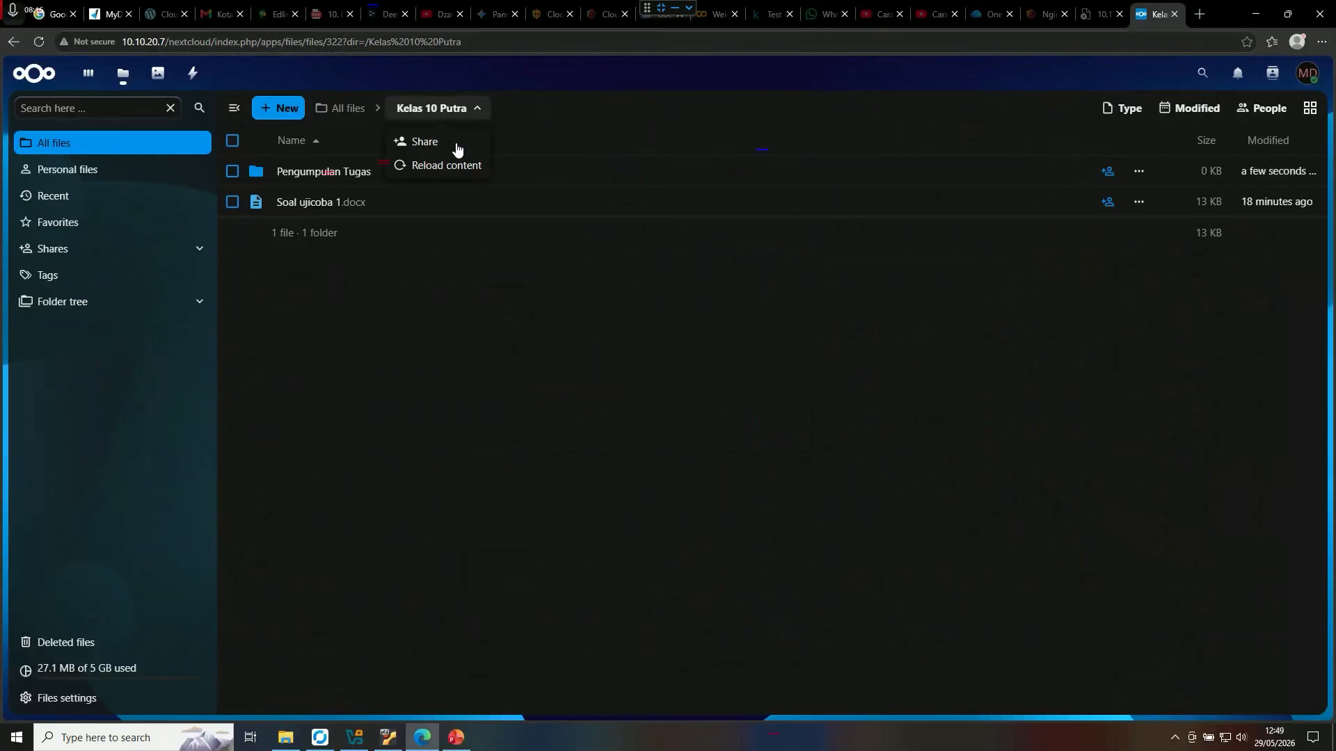
click(428, 142)
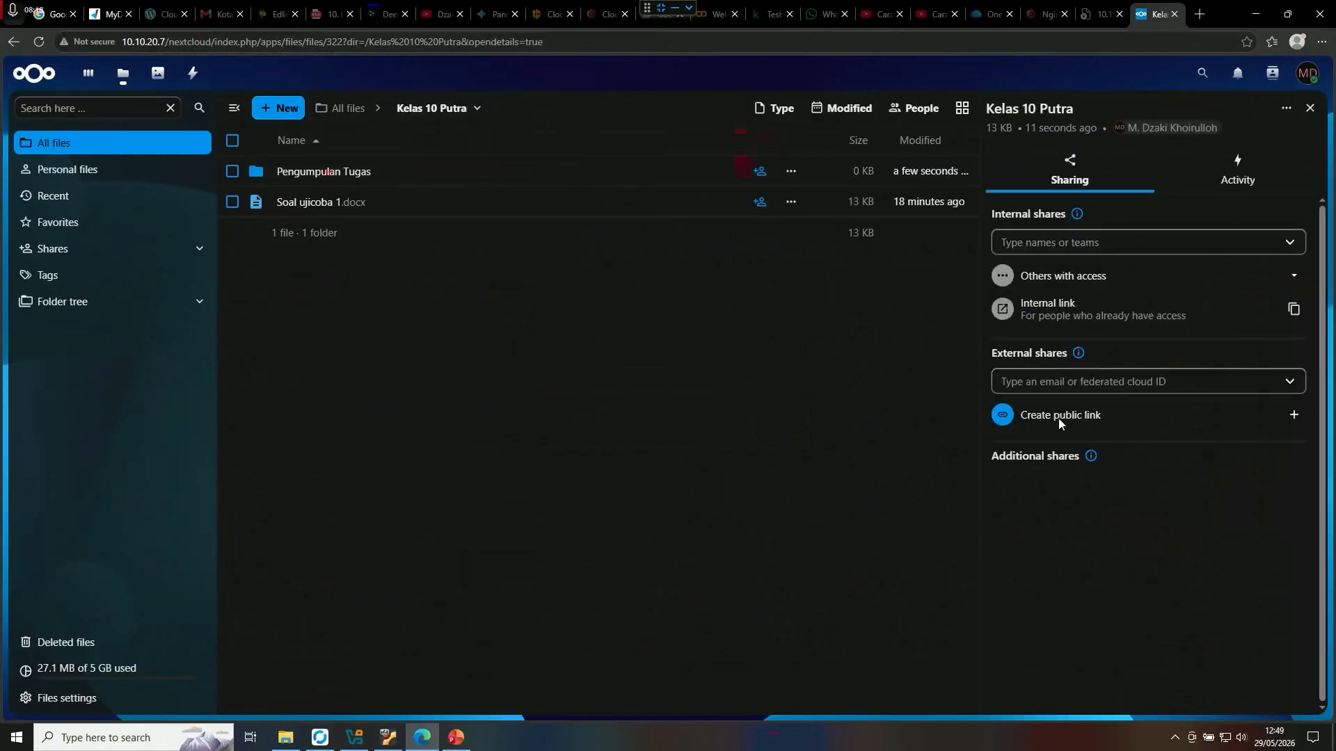
click(1292, 417)
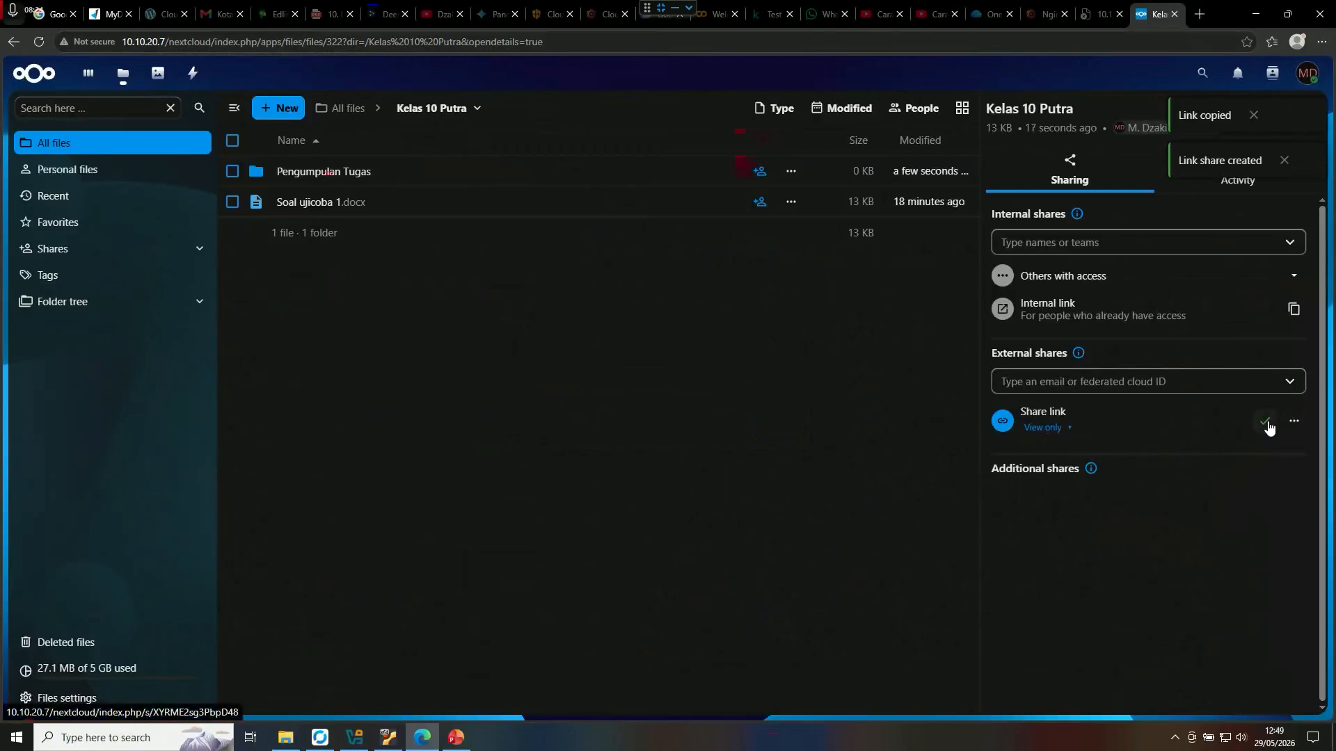
- Switch the "Kelas 10 Putra" share link's permission to Can edit and then back to View only
click(1068, 430)
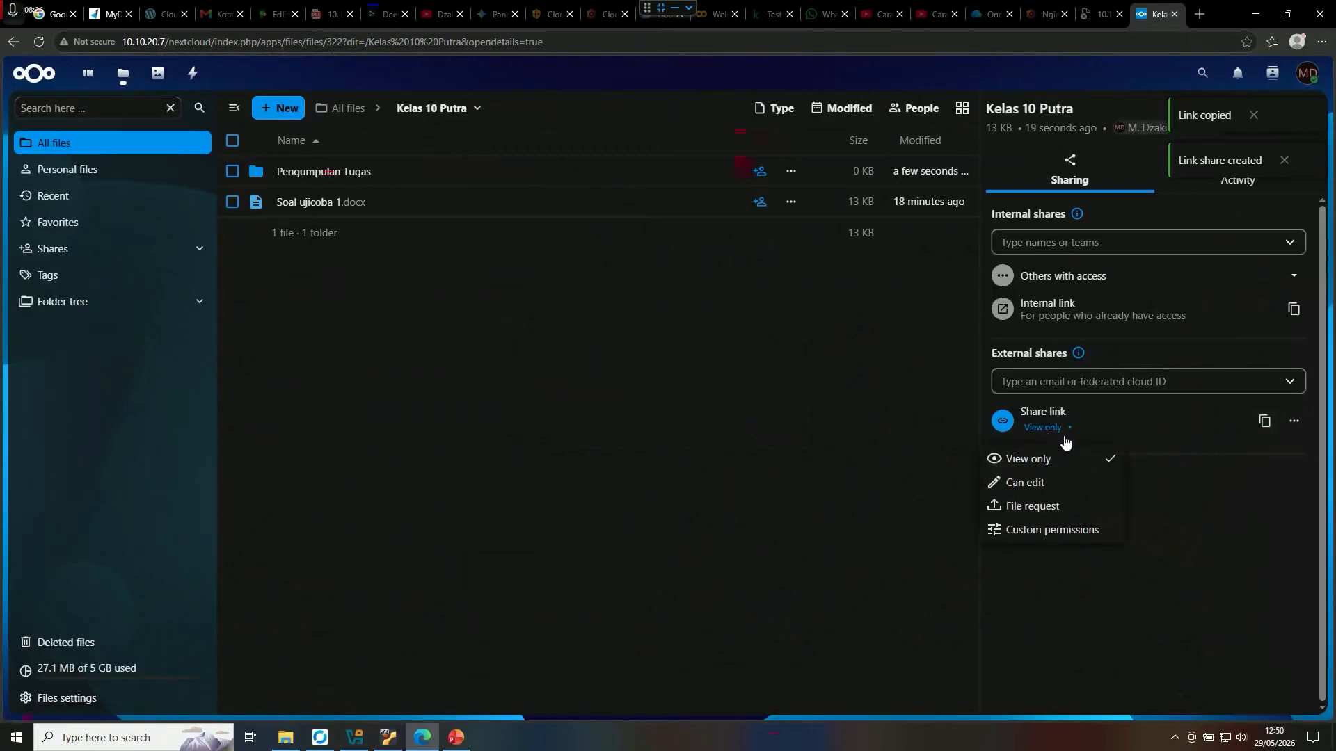
click(1221, 423)
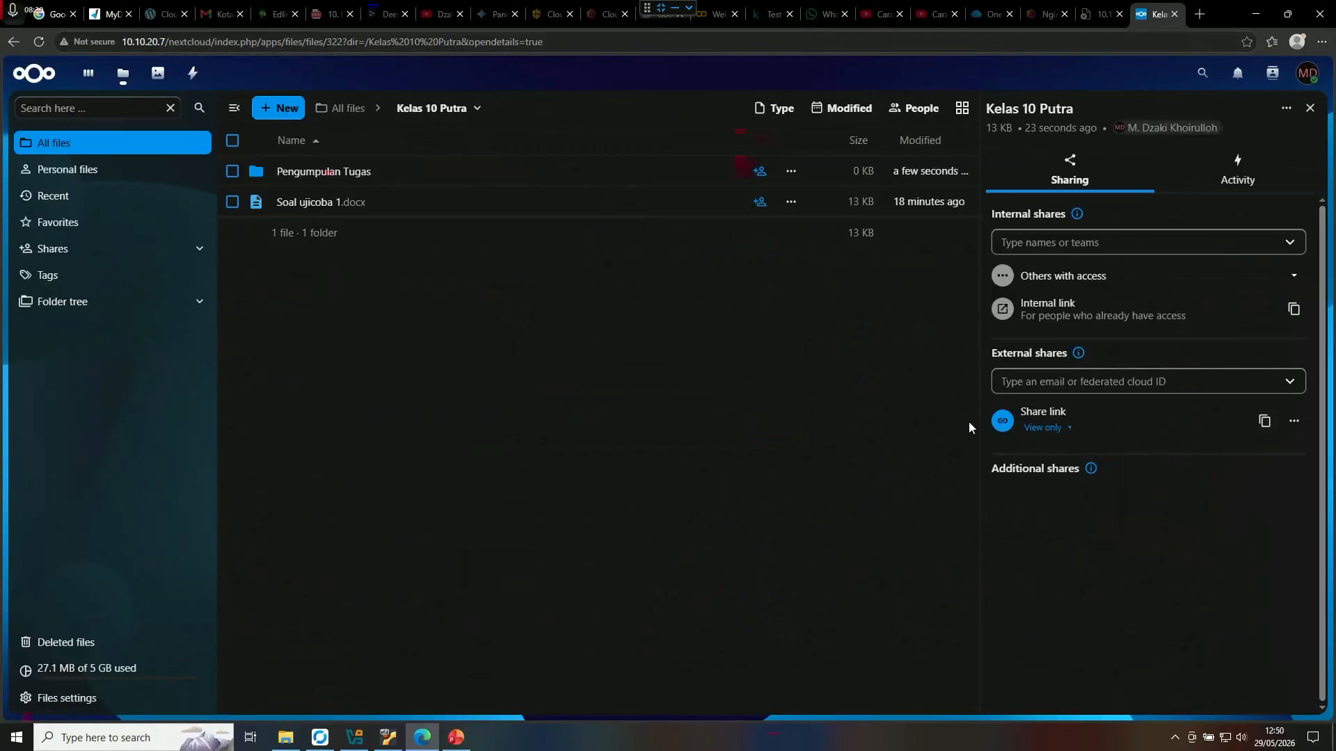
click(1071, 428)
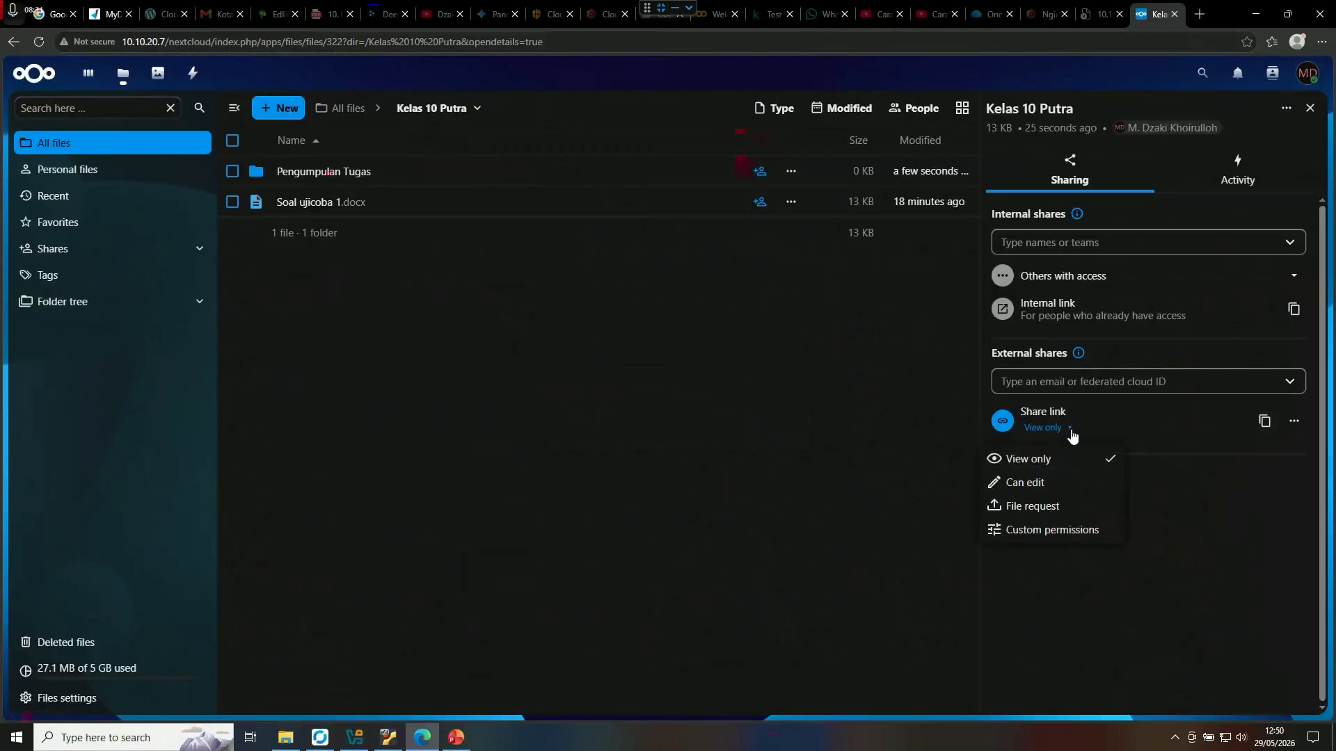
click(1043, 484)
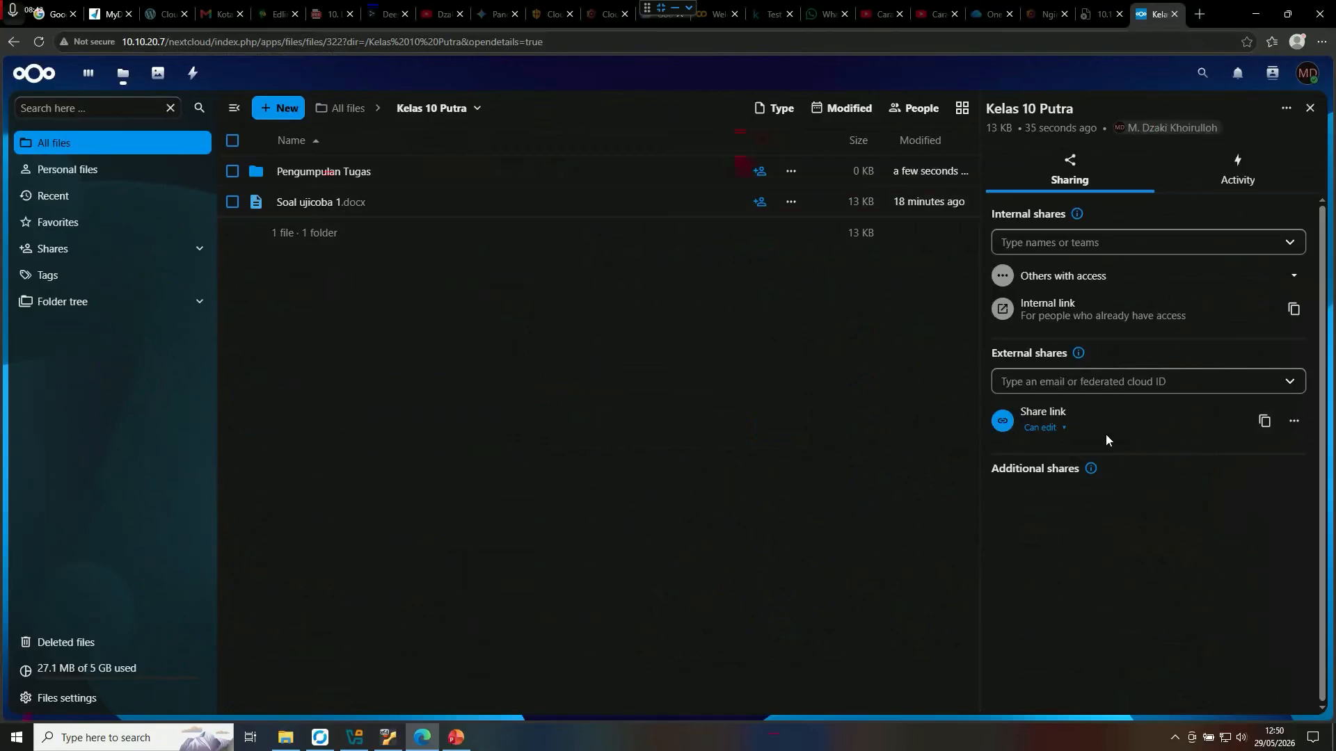
click(1064, 429)
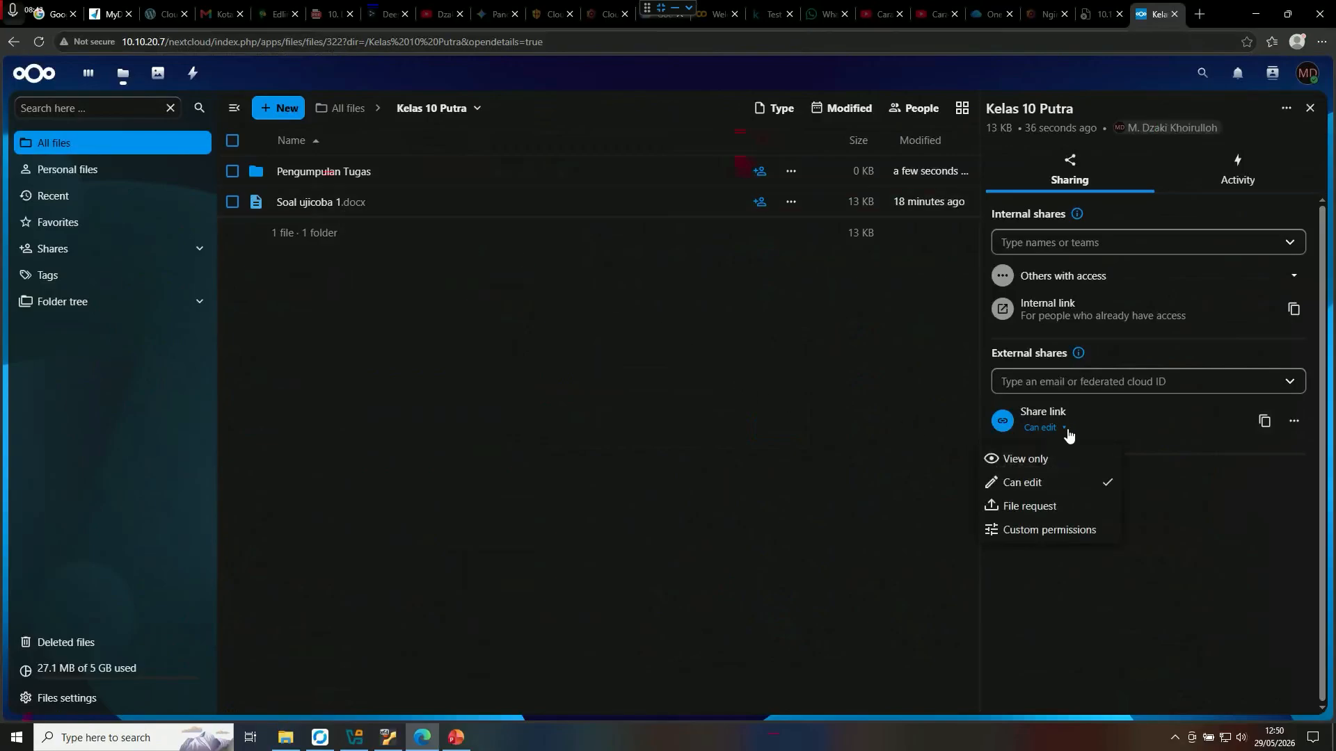
click(1047, 460)
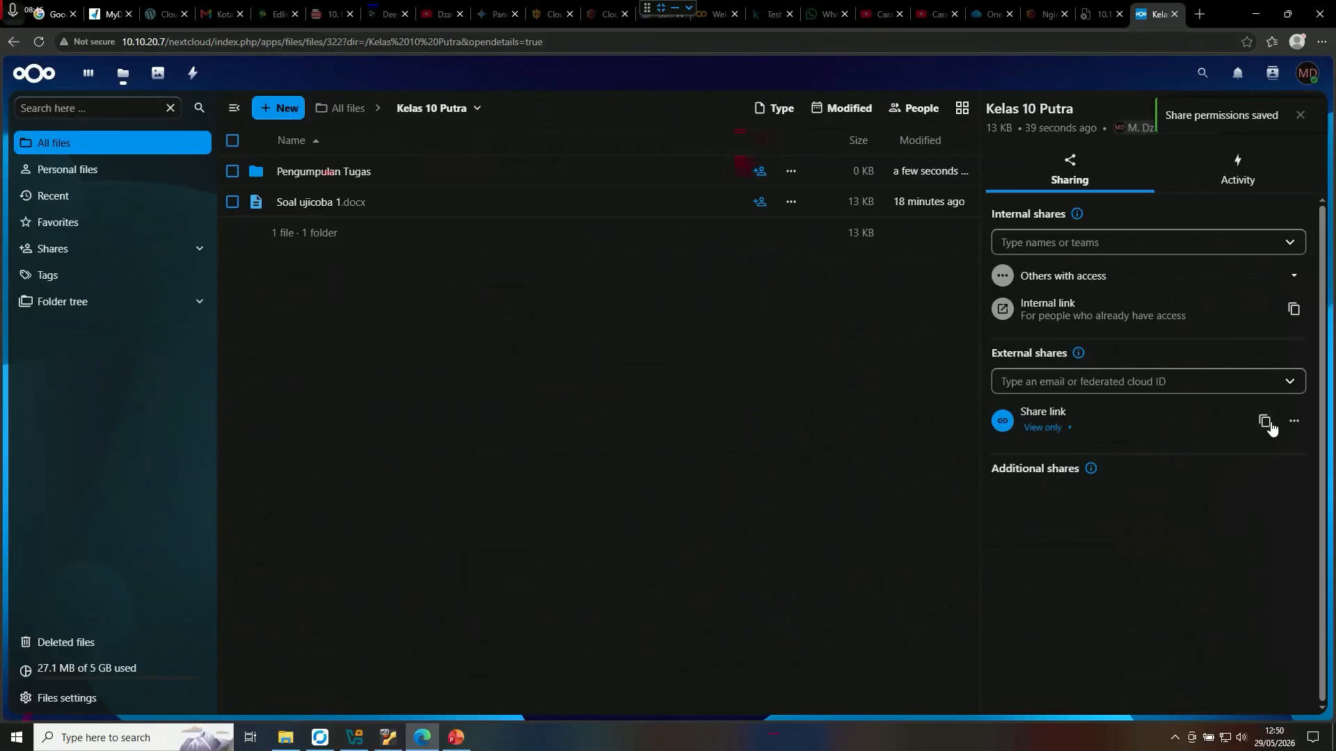
- Copy the public share link of "Kelas 10 Putra", open it in Google Chrome and dismiss the translation prompt
click(1267, 425)
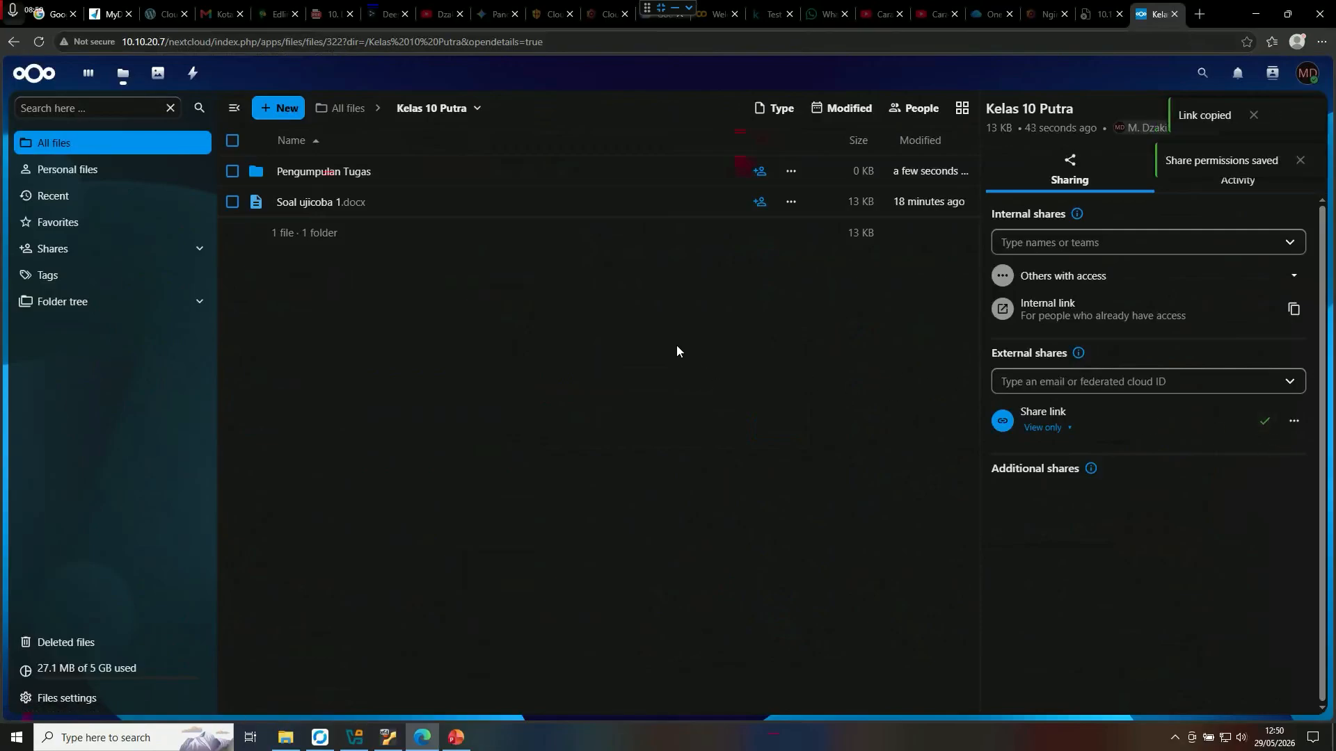
click(141, 738)
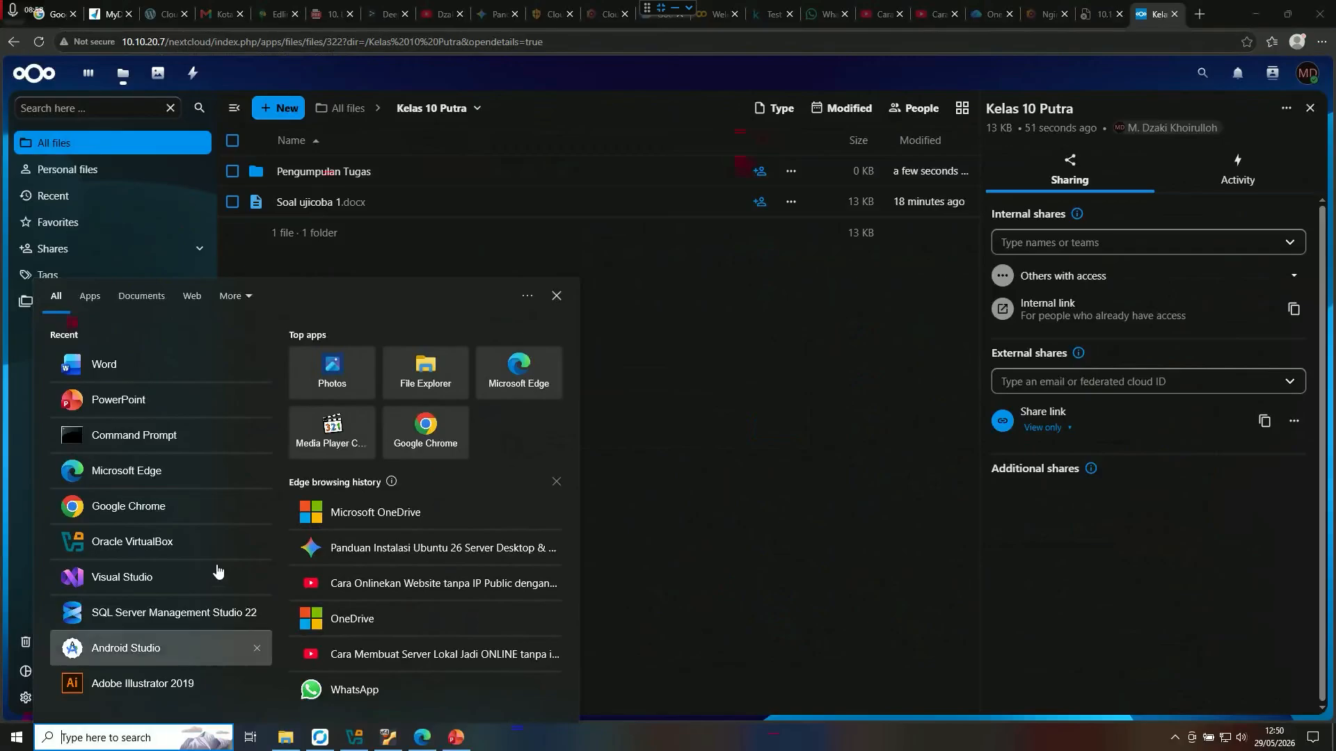
click(194, 512)
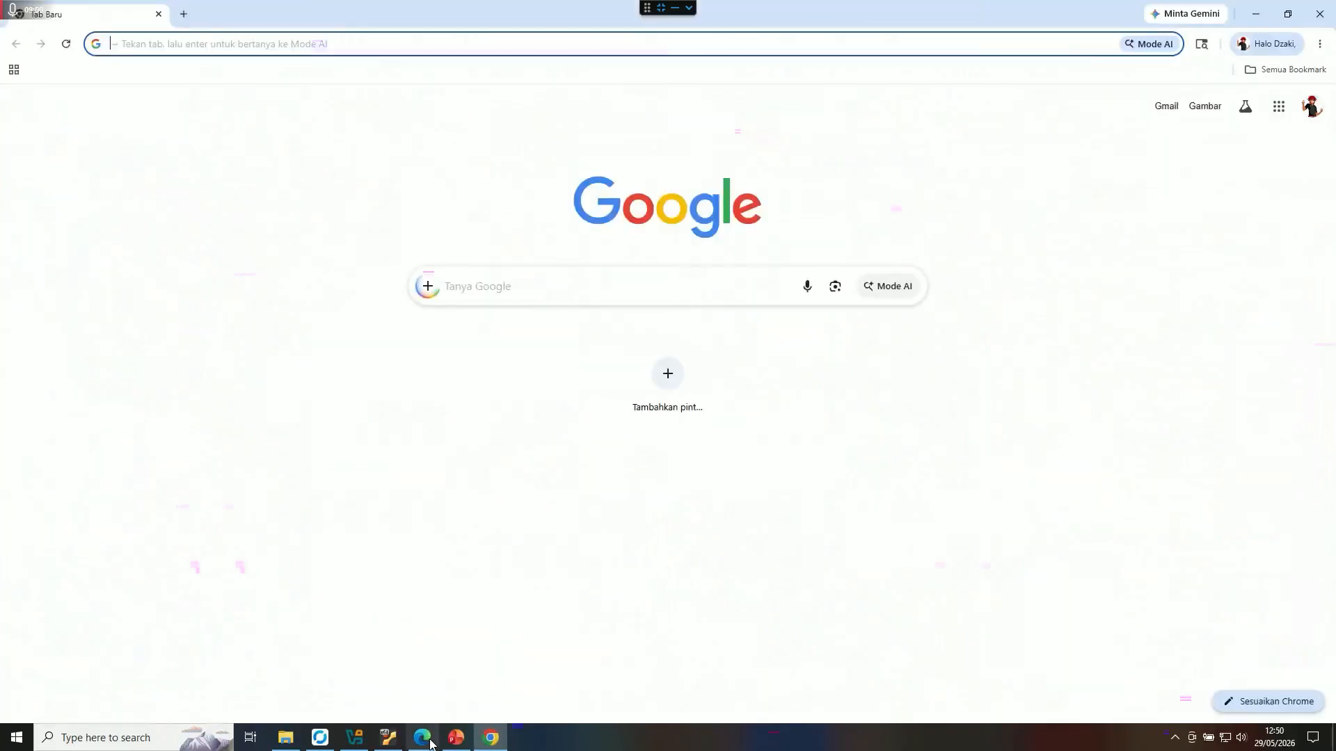
click(430, 743)
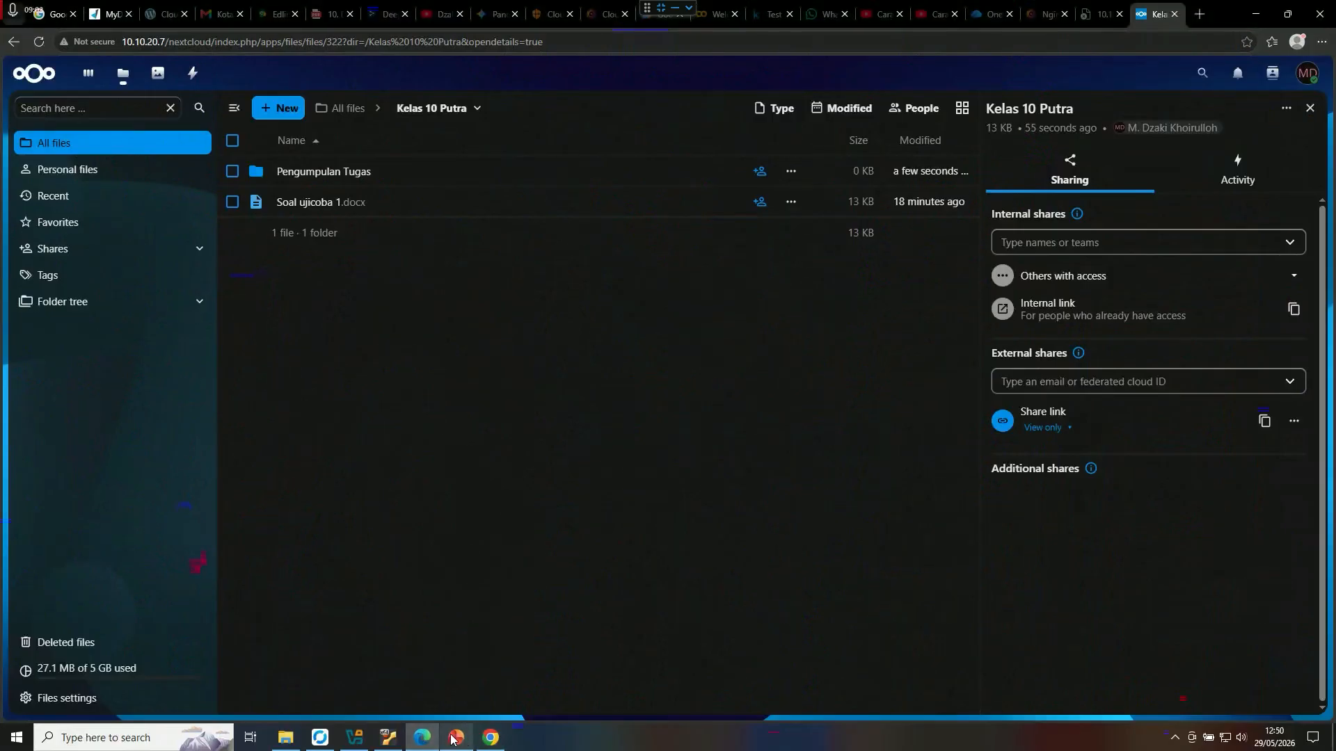
click(491, 739)
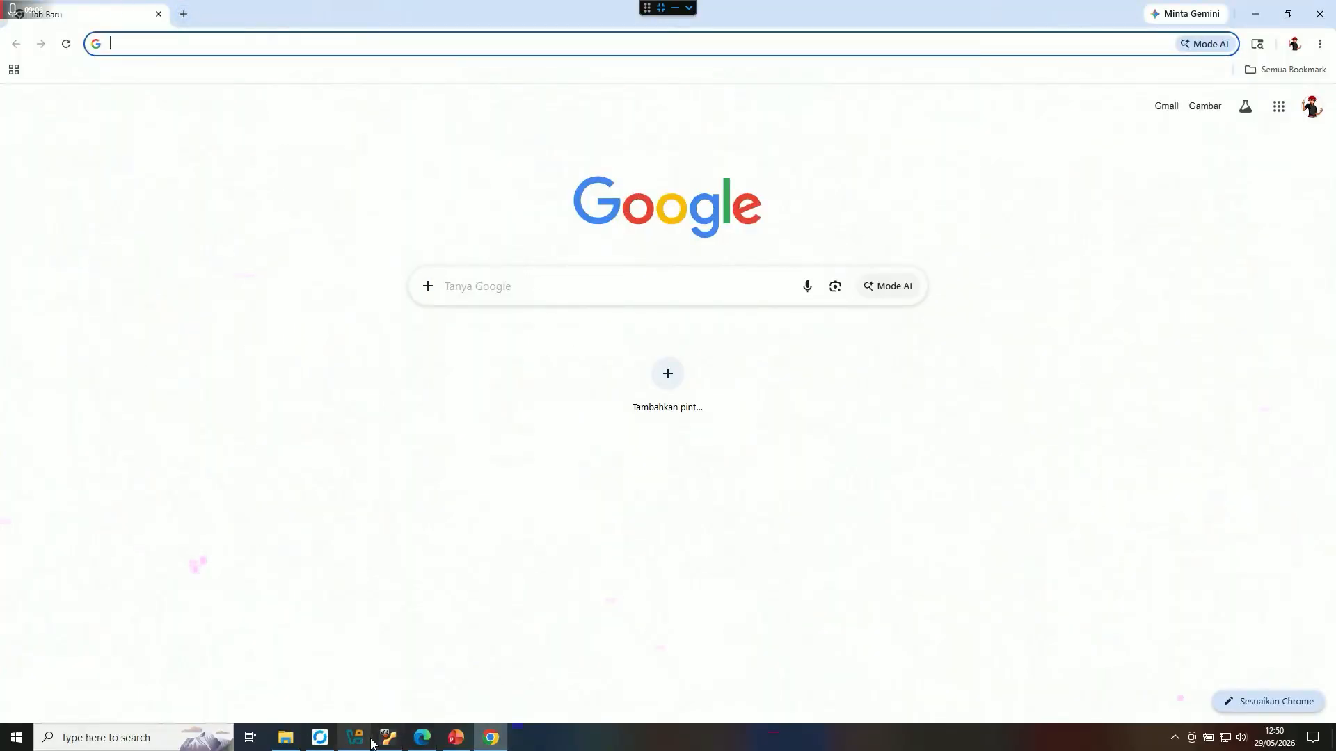
click(422, 739)
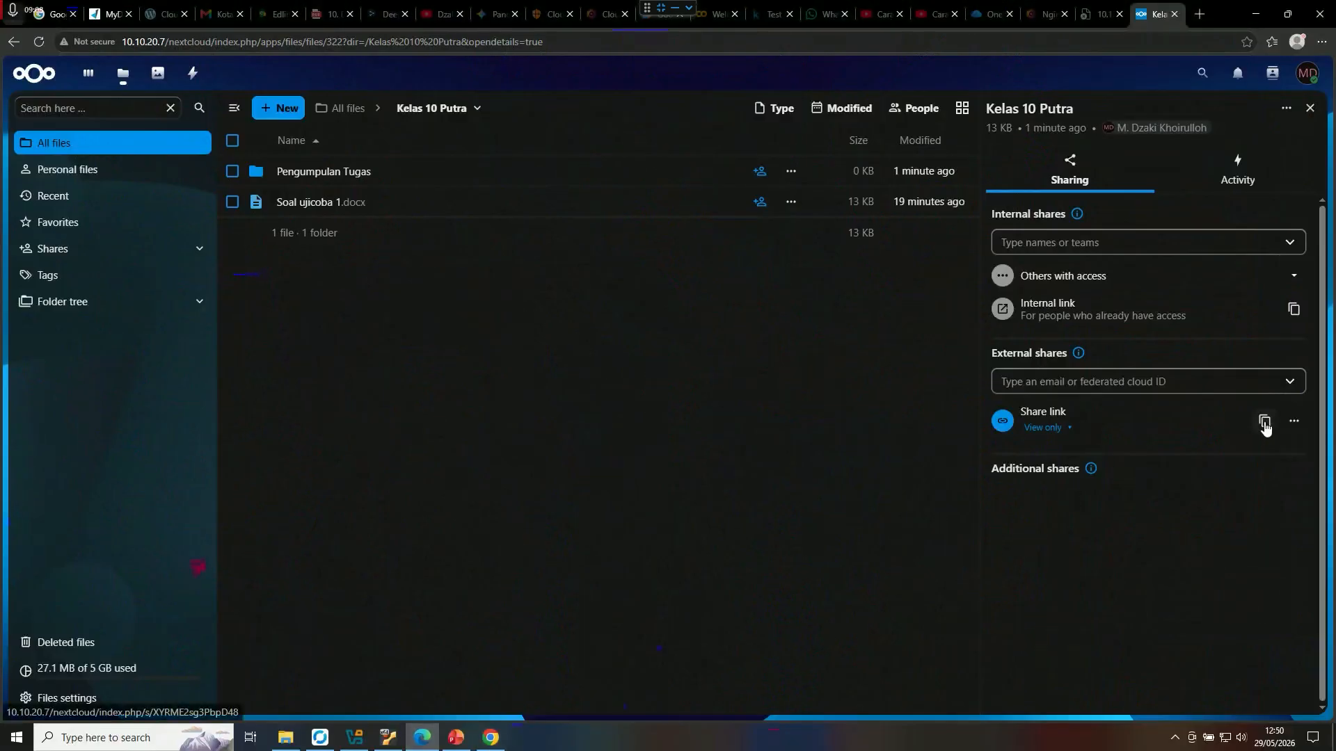
click(1264, 422)
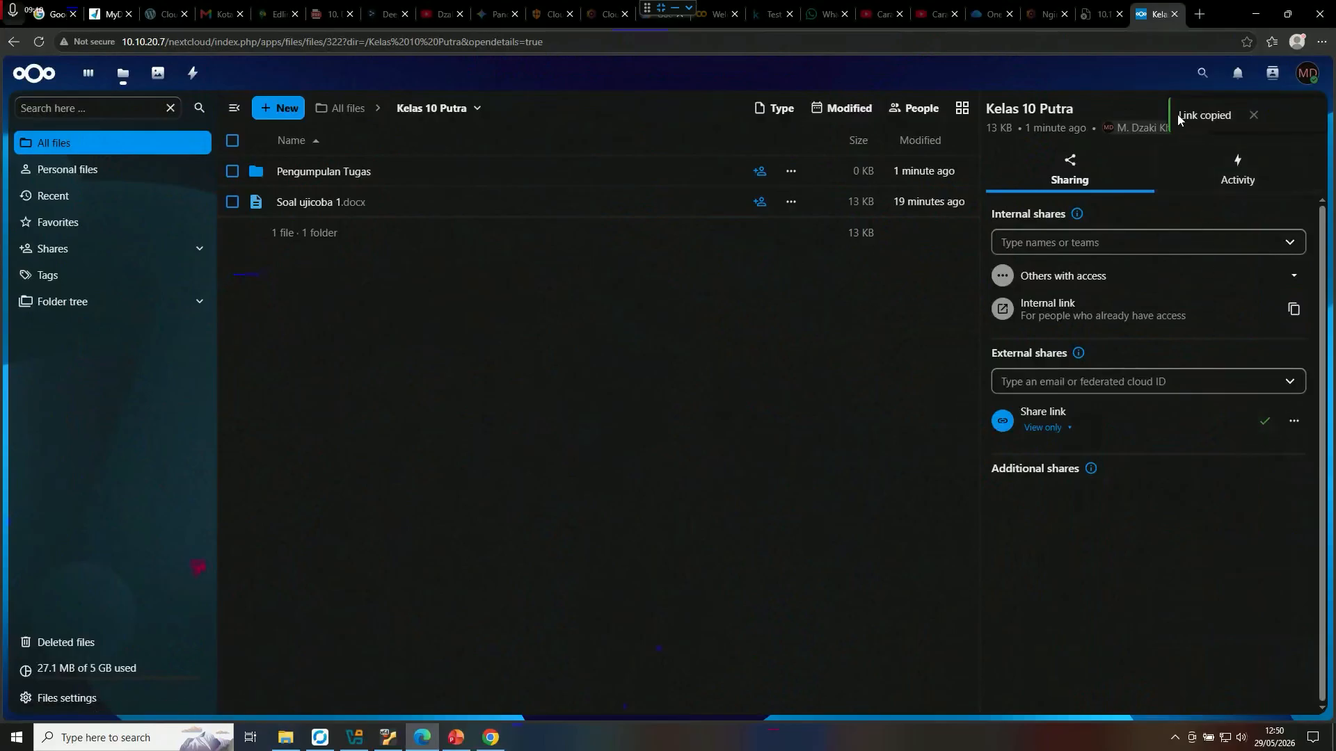
click(490, 737)
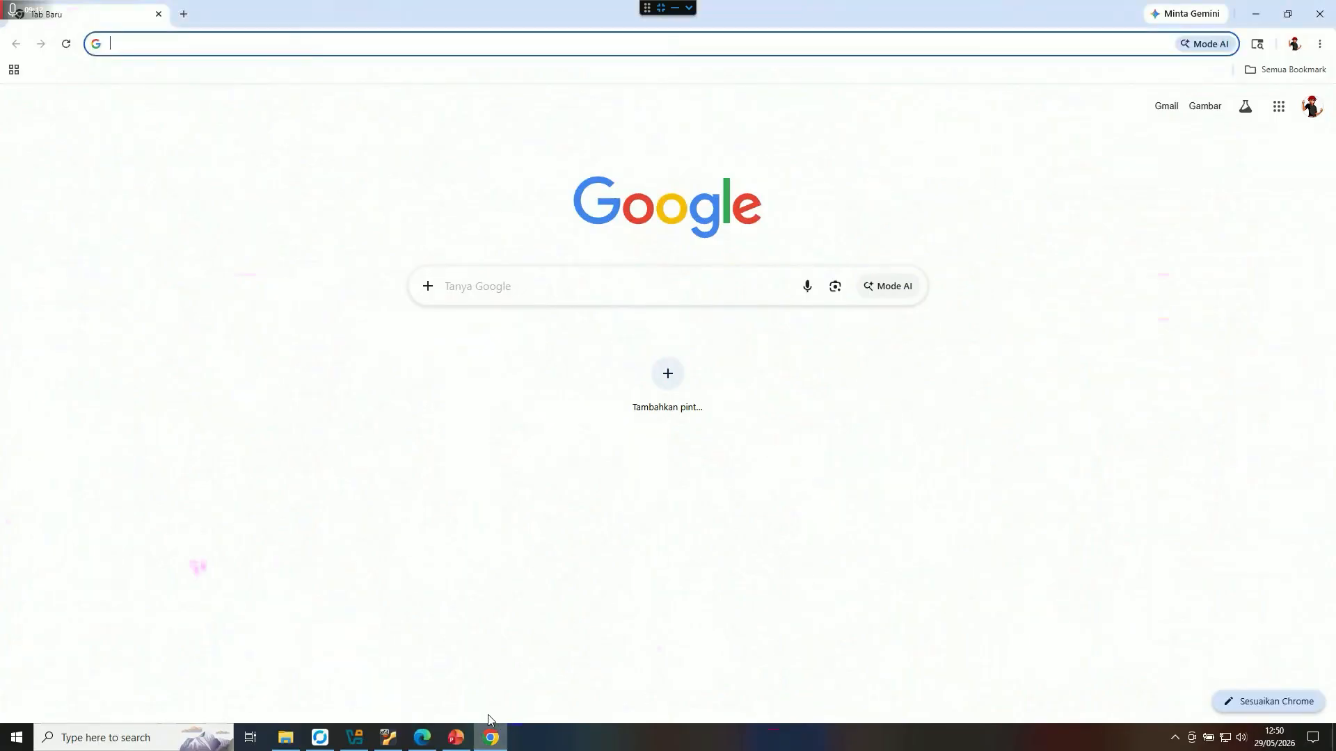
key(ctrl+v)
key(Return)
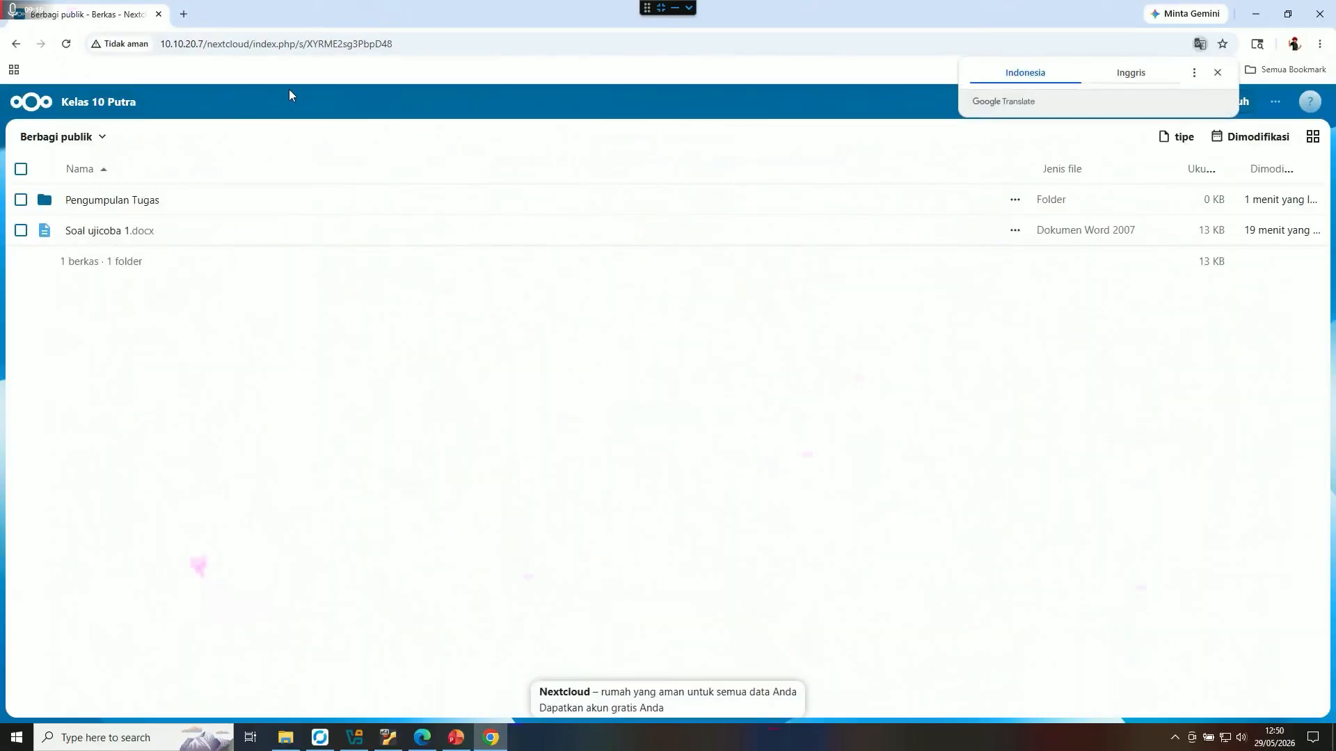
click(1217, 73)
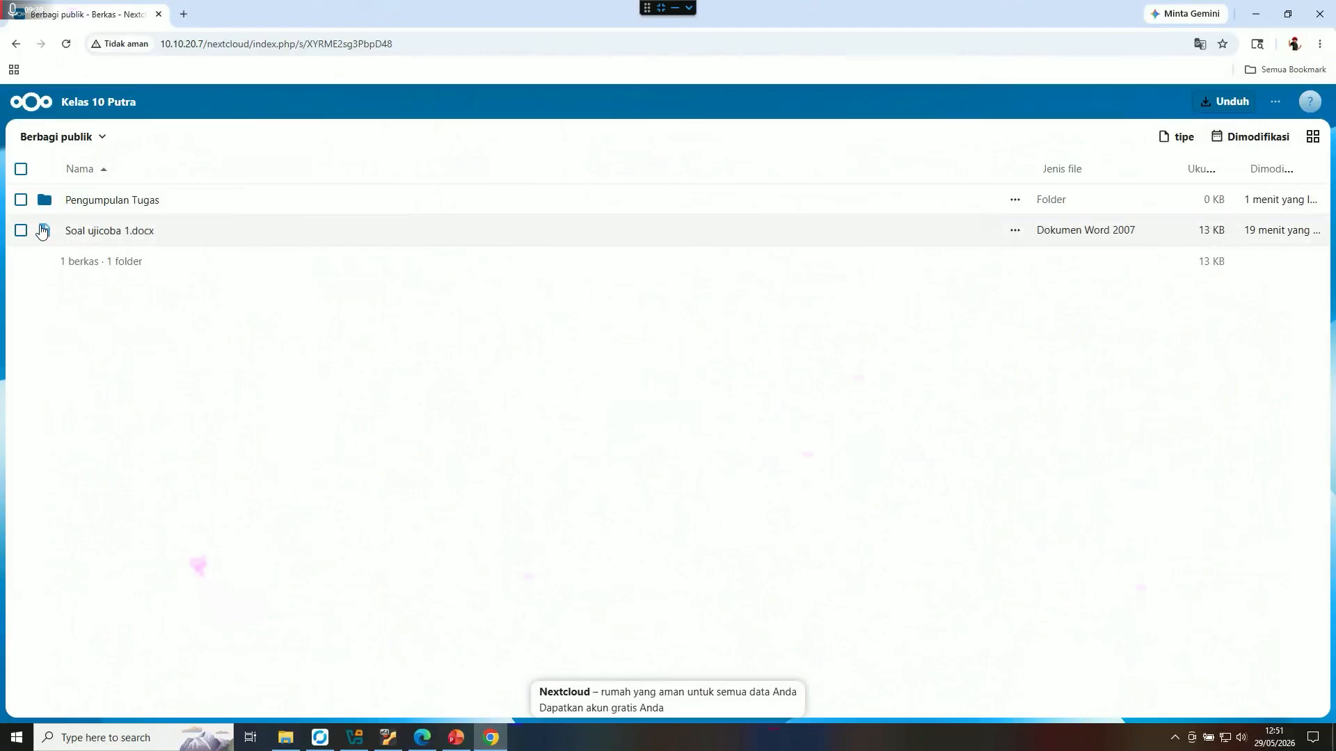
- Download "Soal ujicoba 1.docx" from the public share page and open its "Pengumpulan Tugas" folder
click(158, 233)
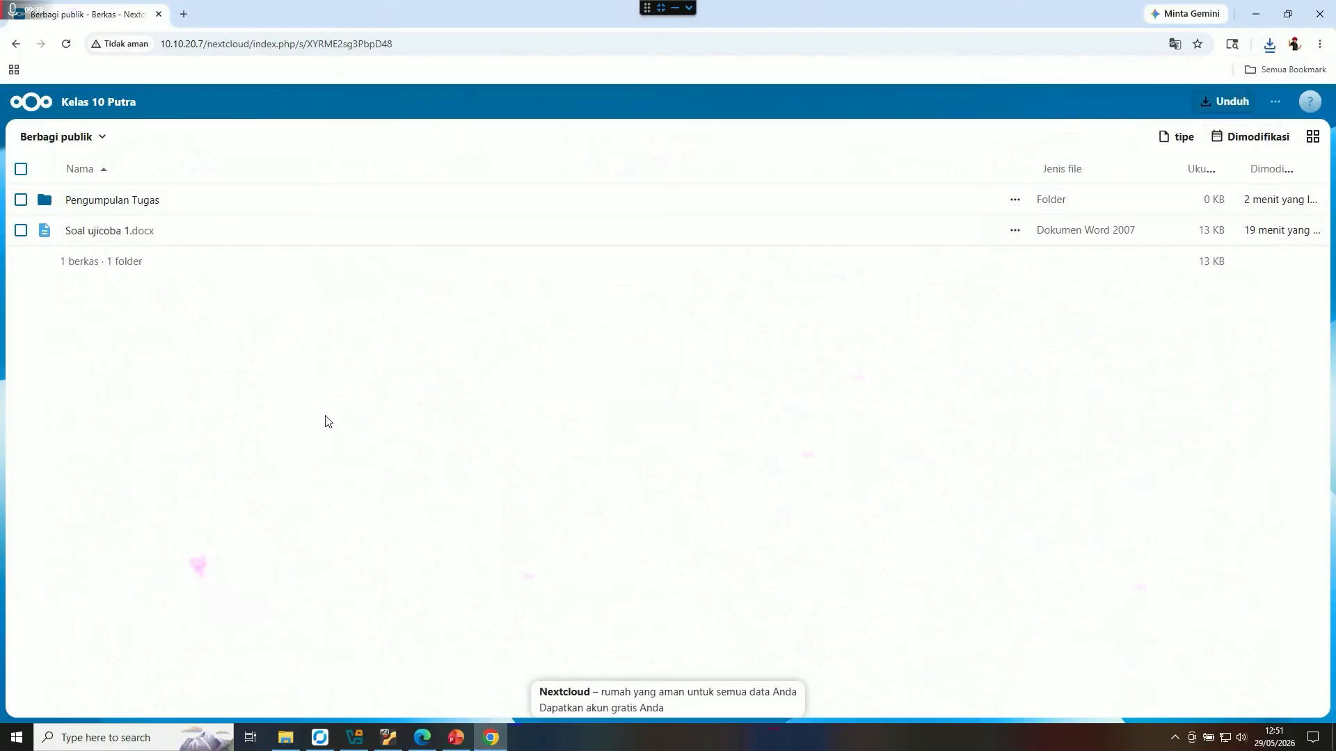
click(165, 203)
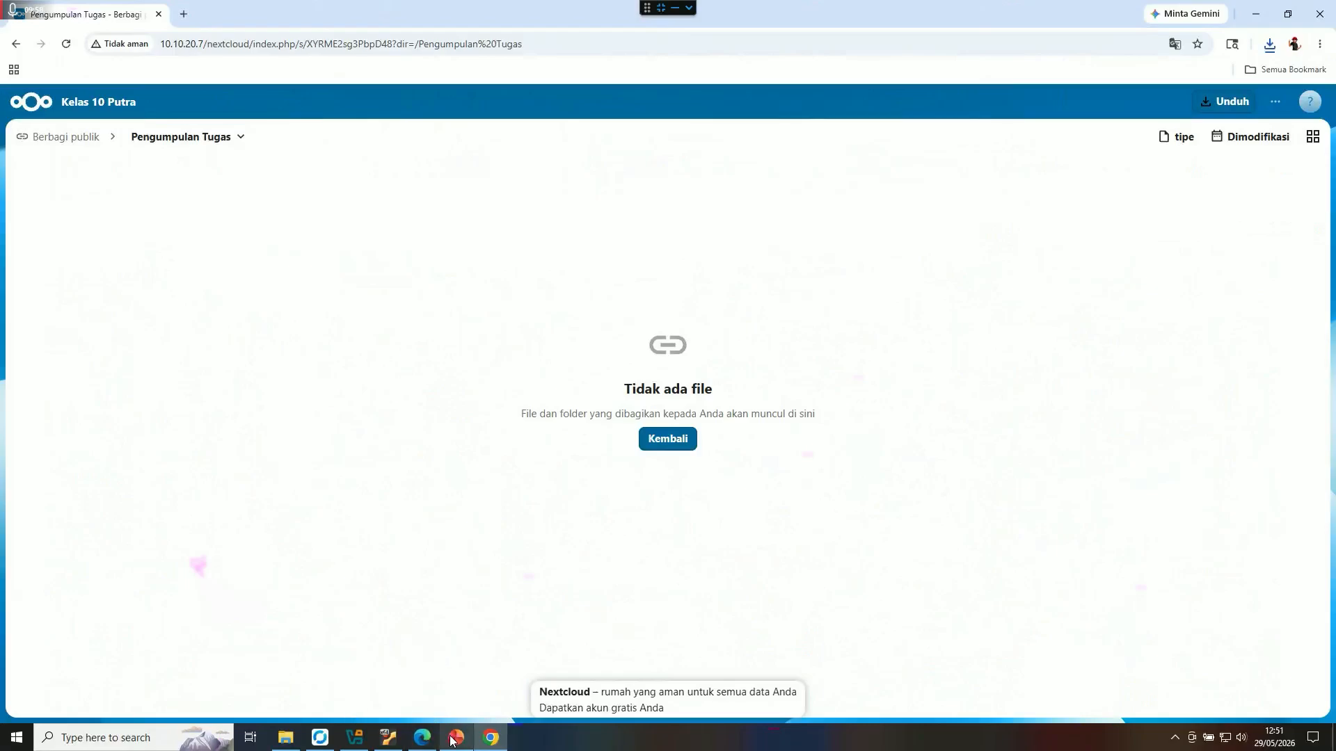
- Return to Nextcloud in Edge, open the "Pengumpulan Tugas" folder and create a public share link for it
click(424, 738)
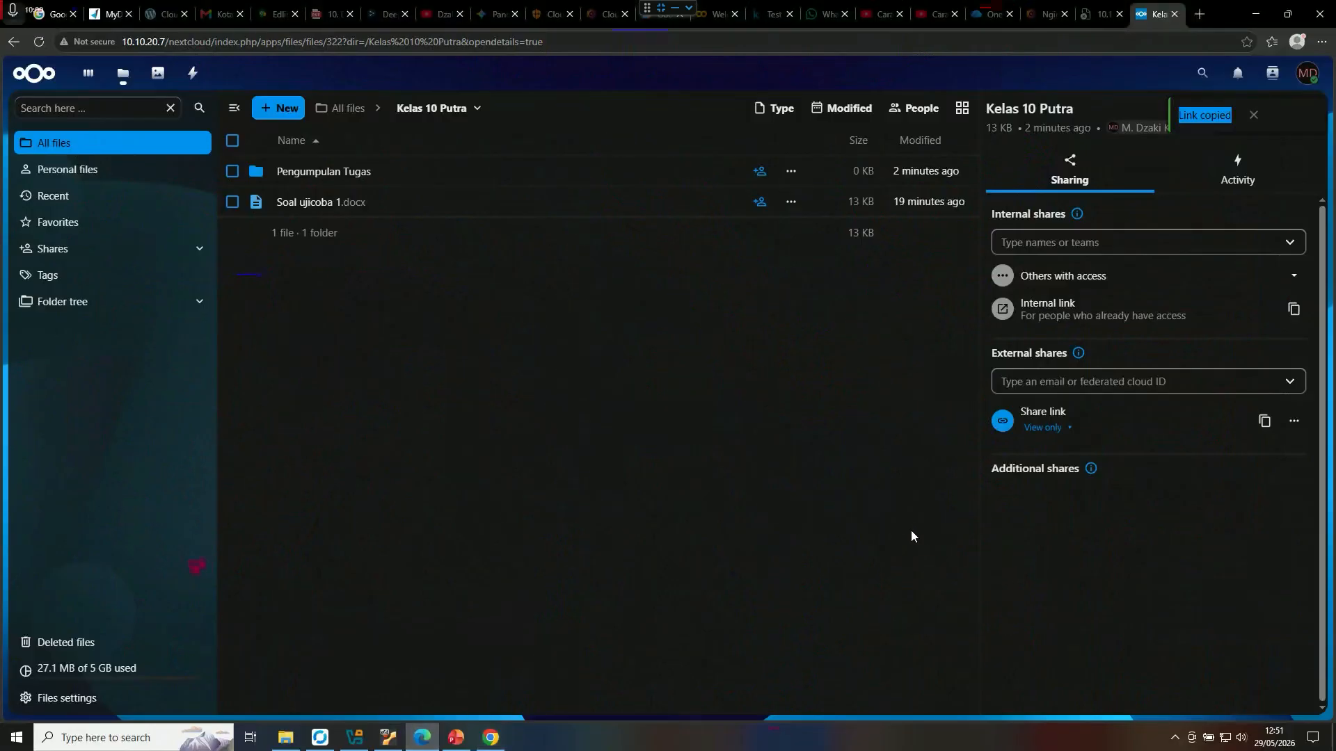
click(862, 508)
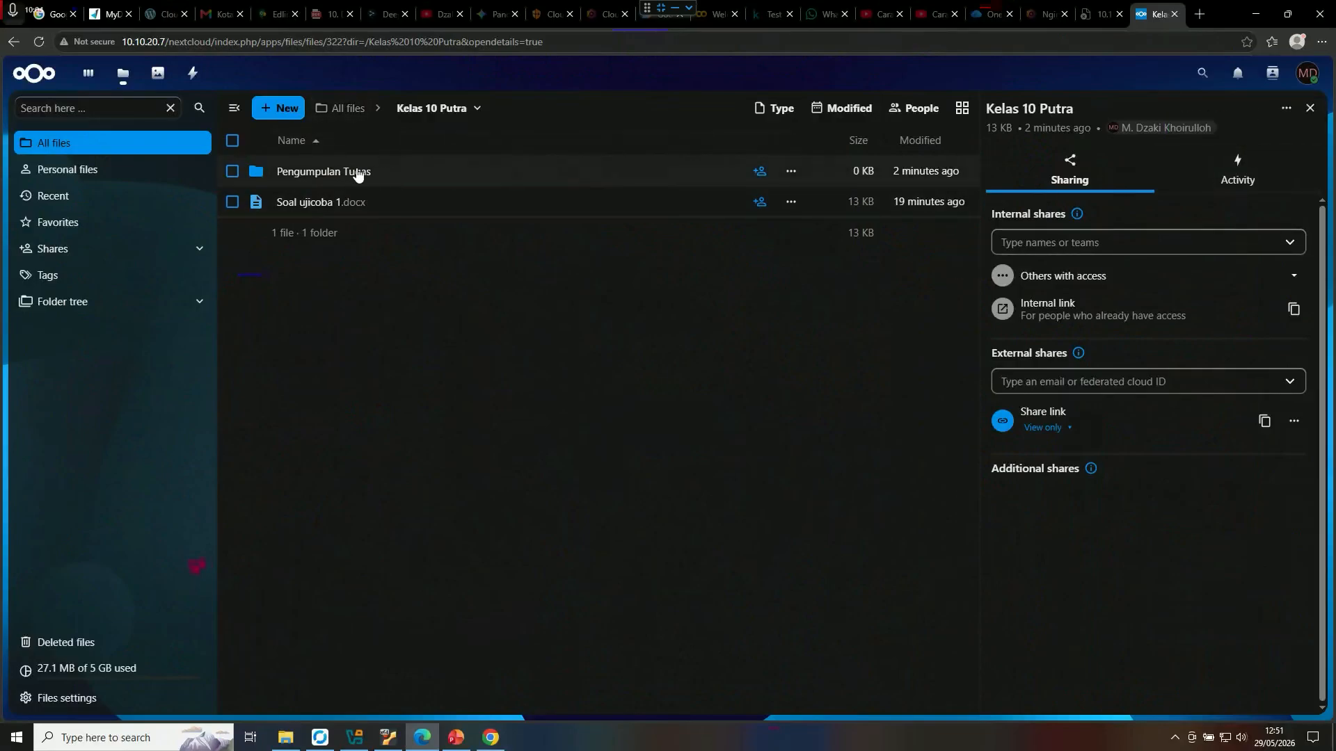
click(357, 173)
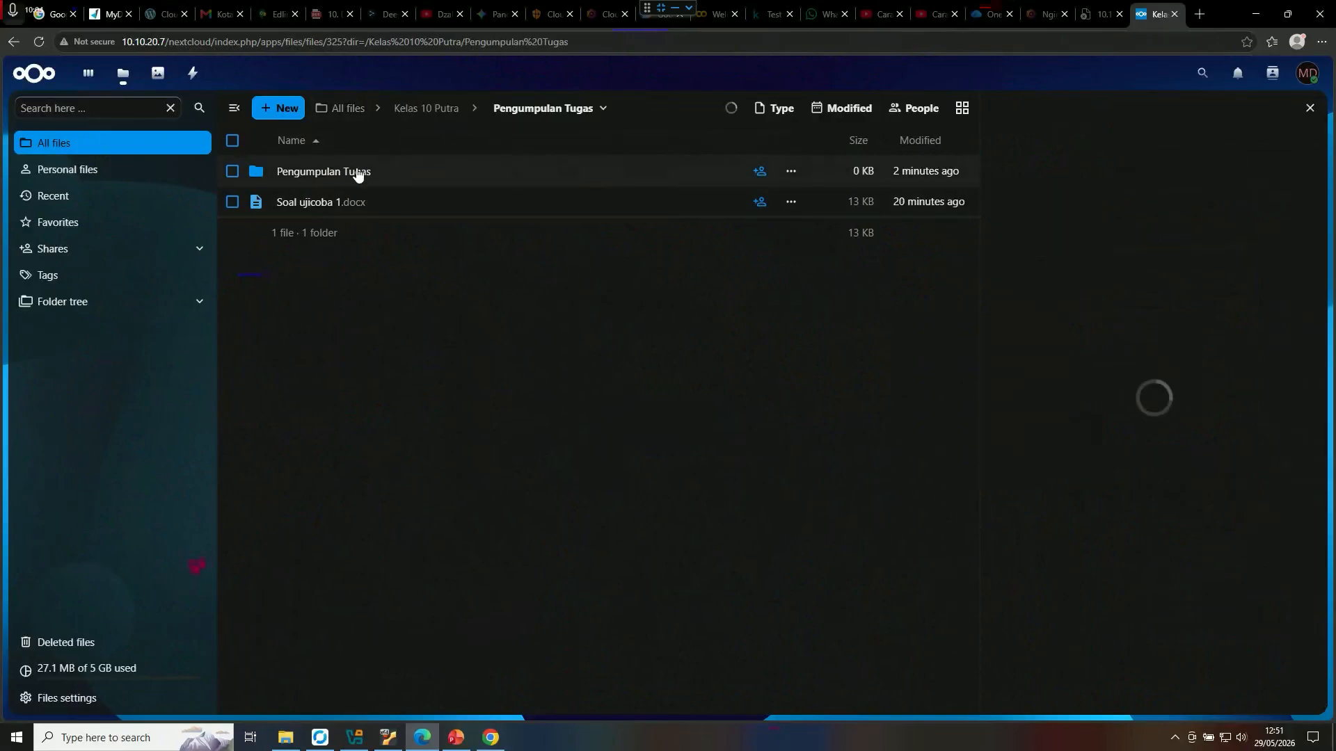
click(603, 110)
click(566, 144)
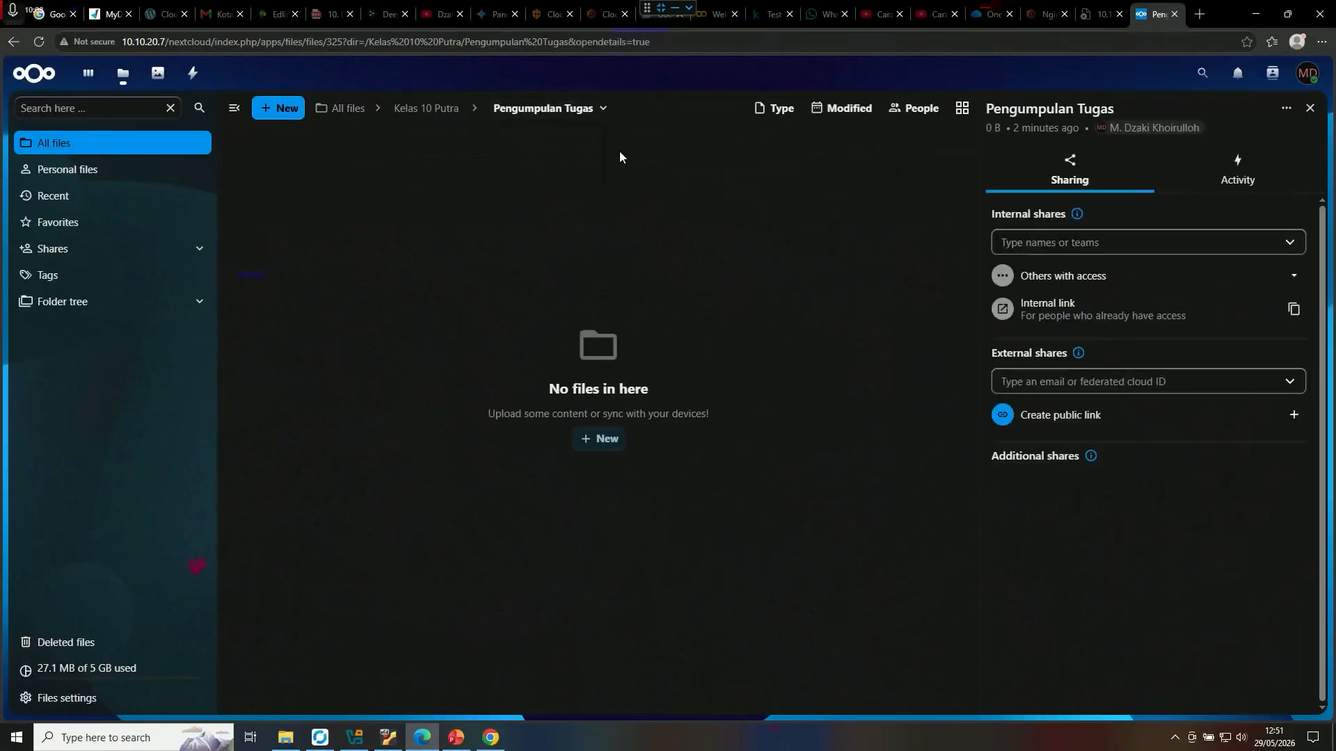
click(1296, 418)
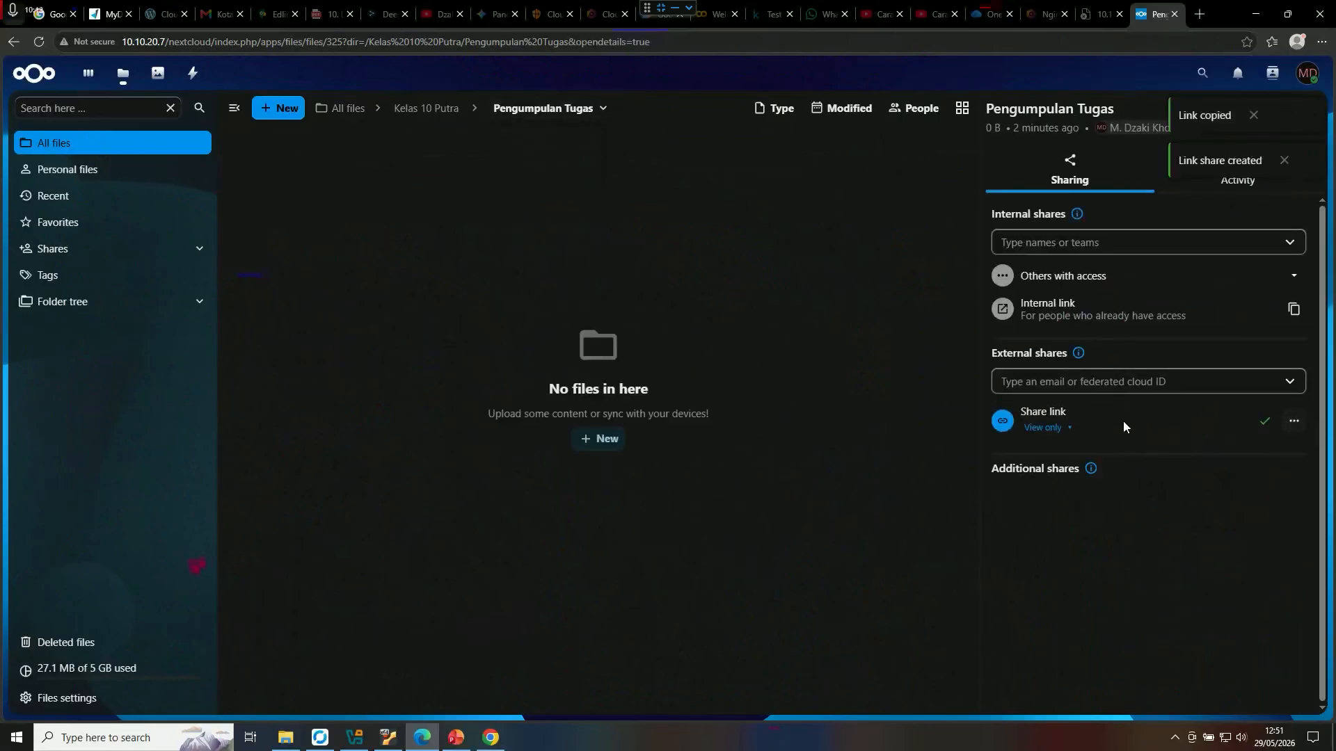
- Give the "Pengumpulan Tugas" share link custom permissions with Read, Create and Edit allowed and Delete disabled, and update the share
click(1067, 432)
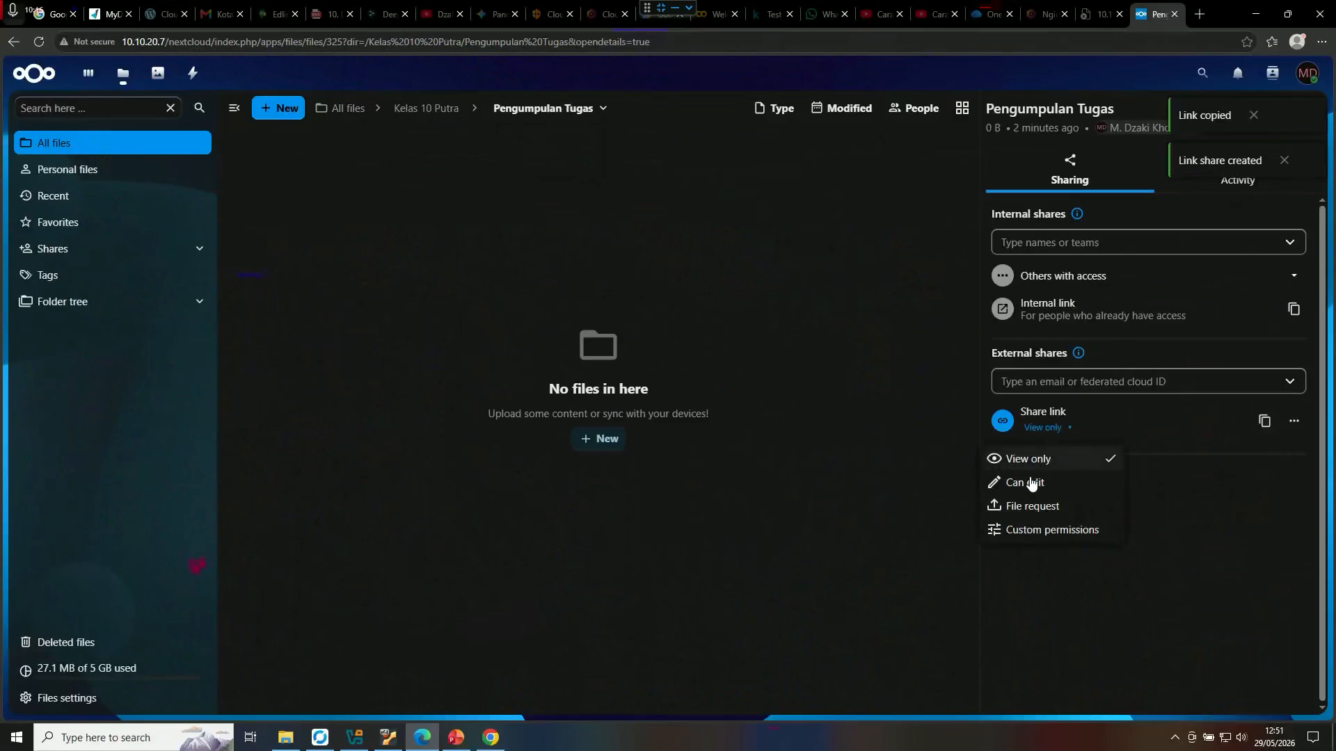
click(1014, 532)
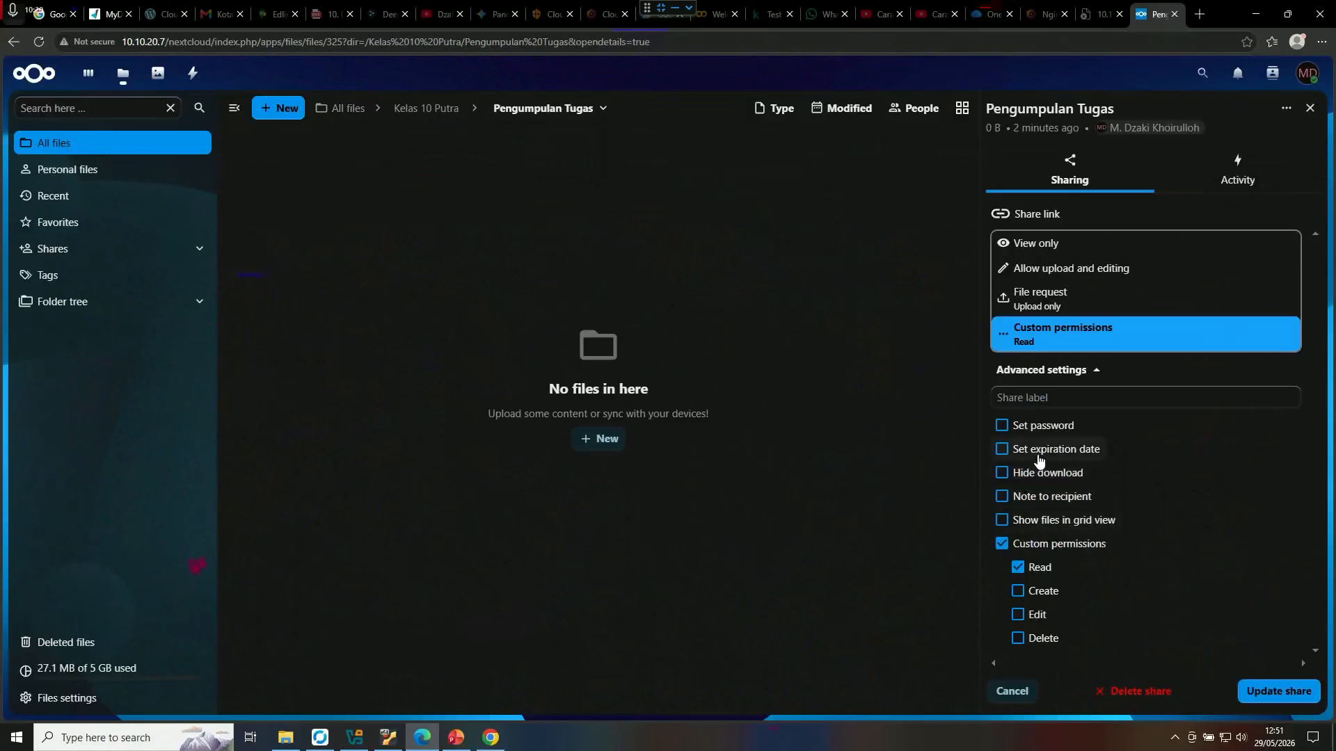
click(1017, 591)
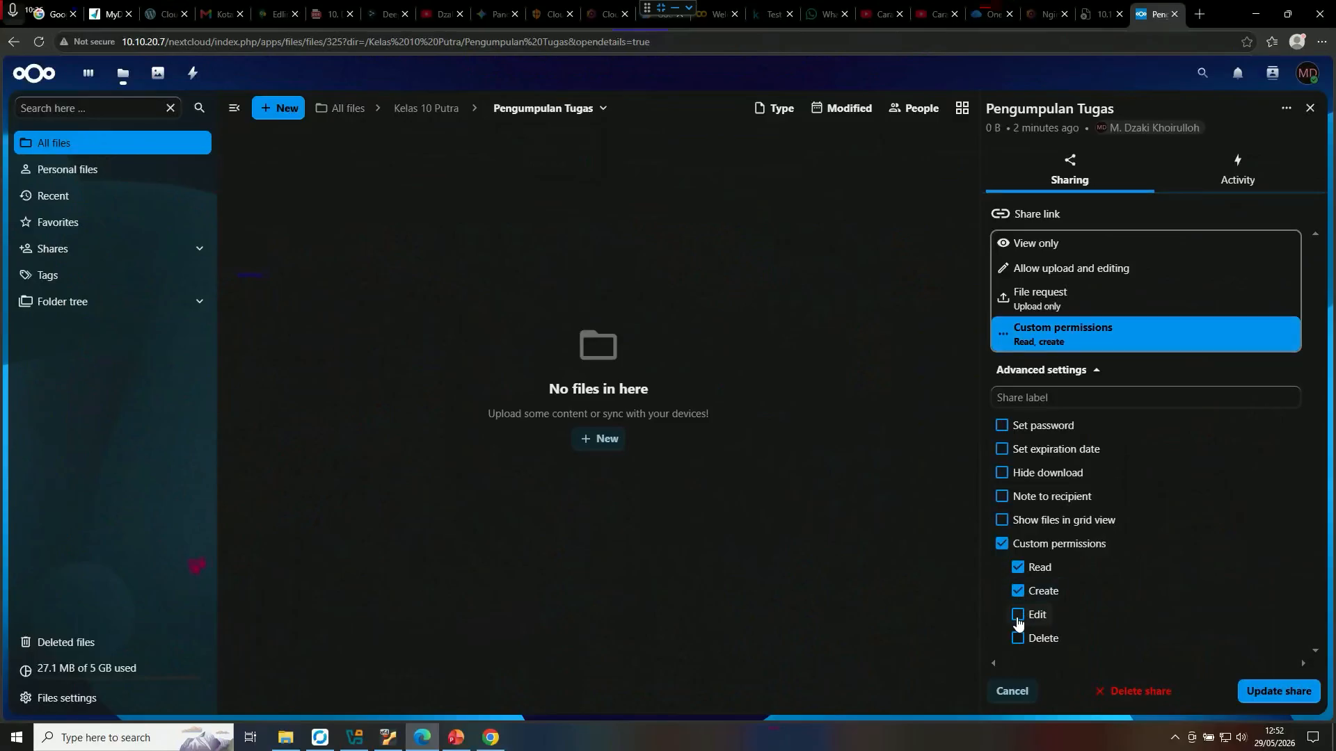
click(1017, 638)
click(1017, 638)
click(1017, 614)
click(1017, 611)
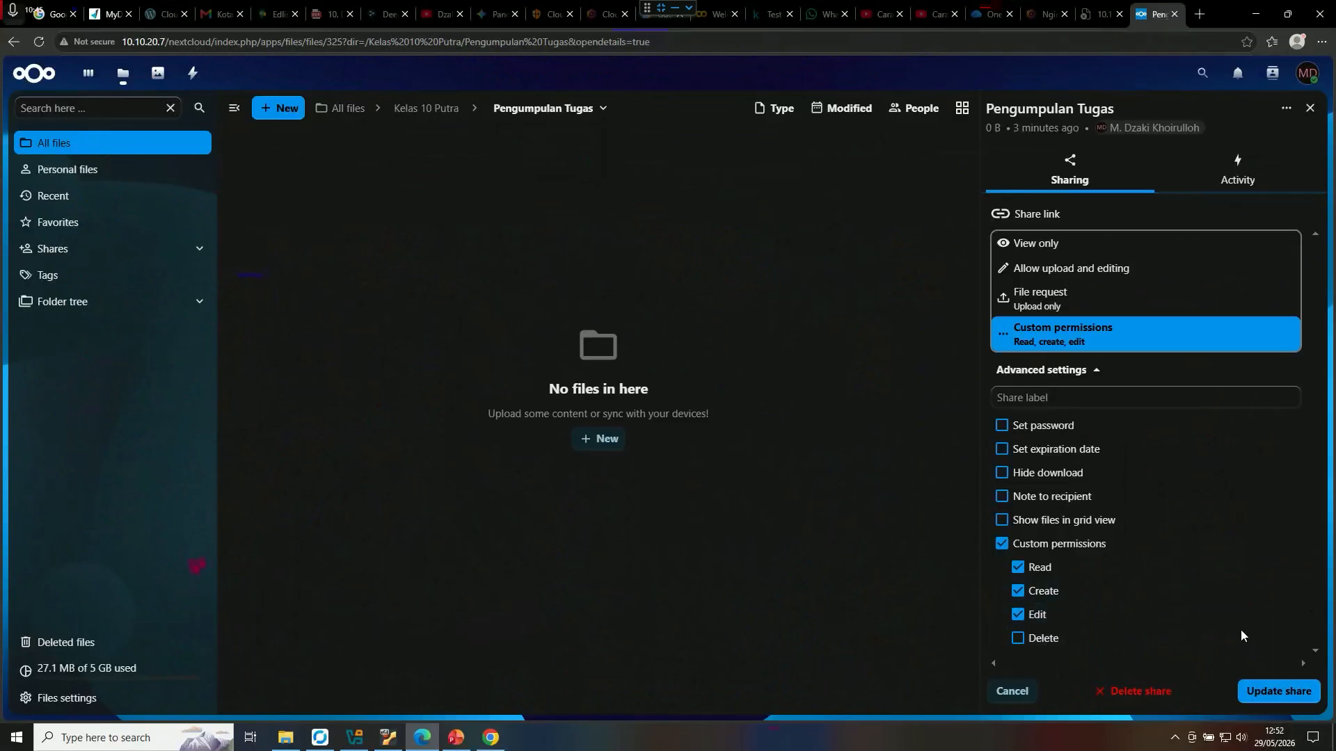
click(1018, 616)
click(1246, 691)
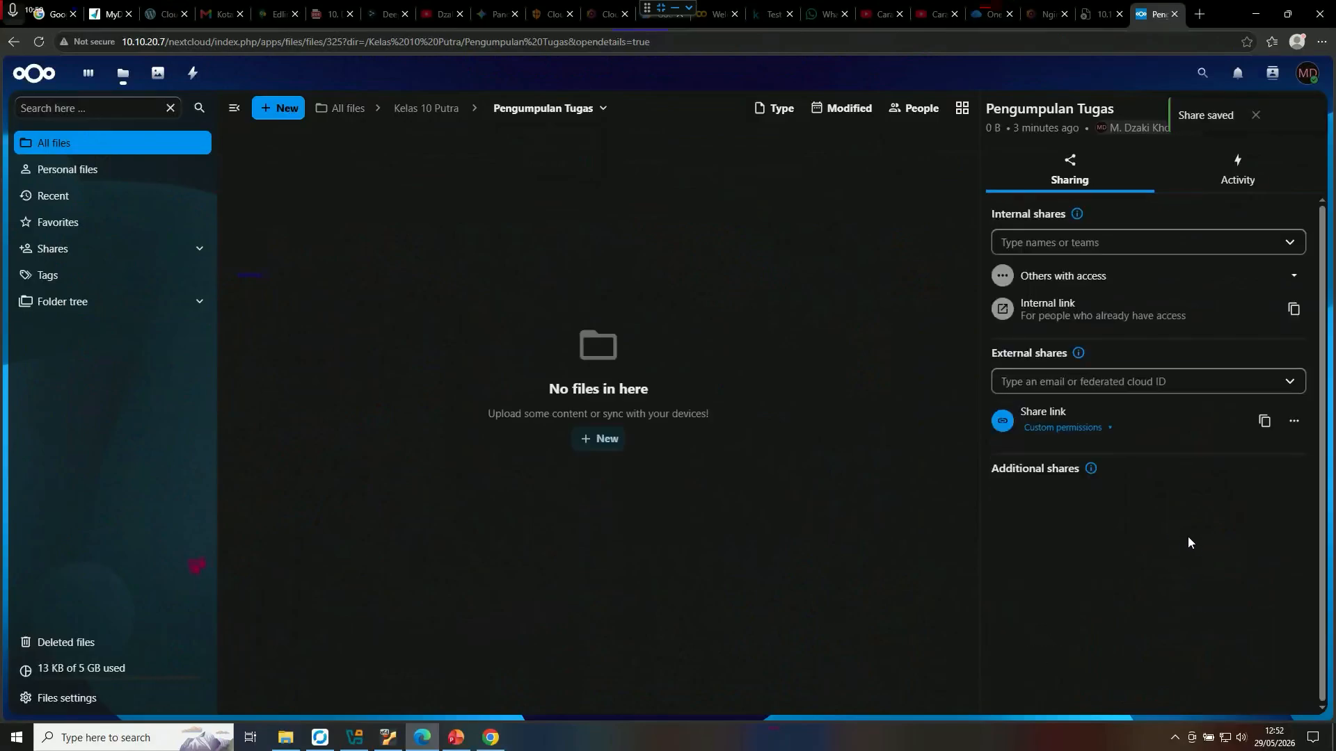
- Copy the "Pengumpulan Tugas" share link, open it in a new Chrome tab and check the shared folder's contents
click(1263, 422)
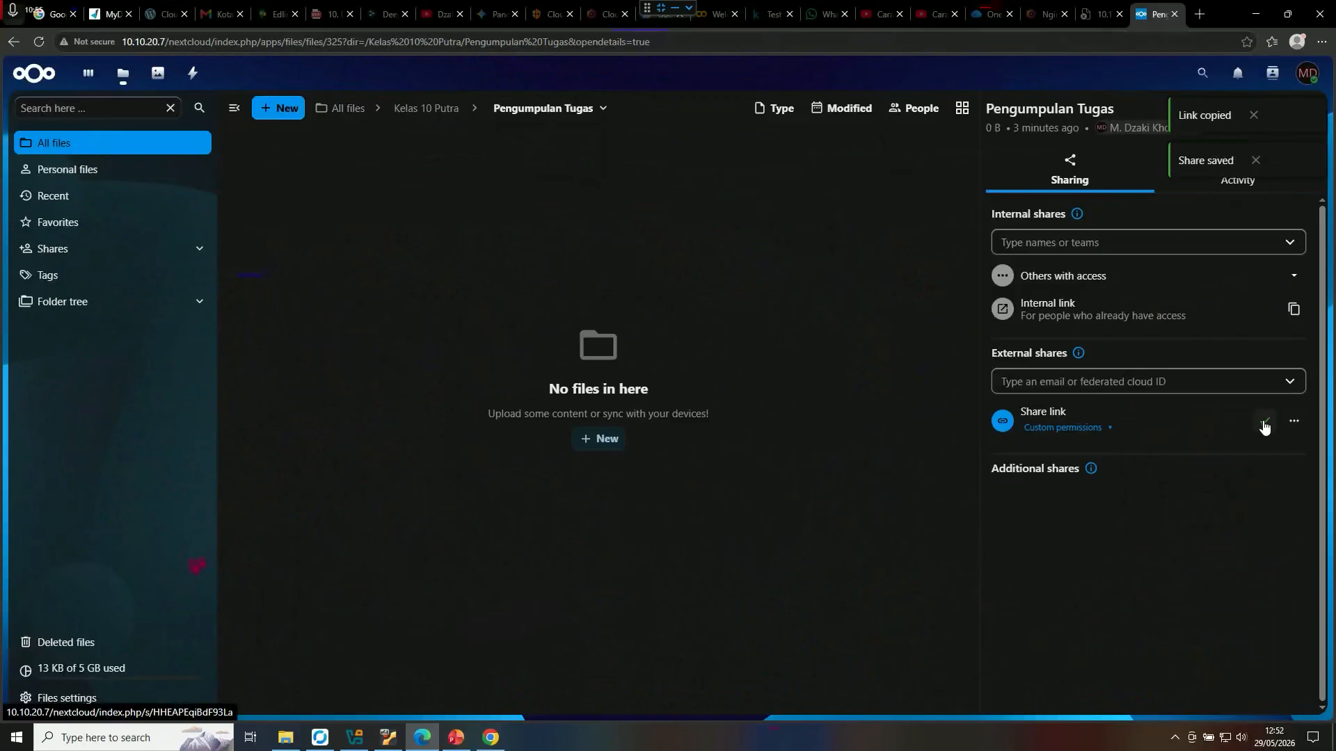
click(490, 737)
click(84, 137)
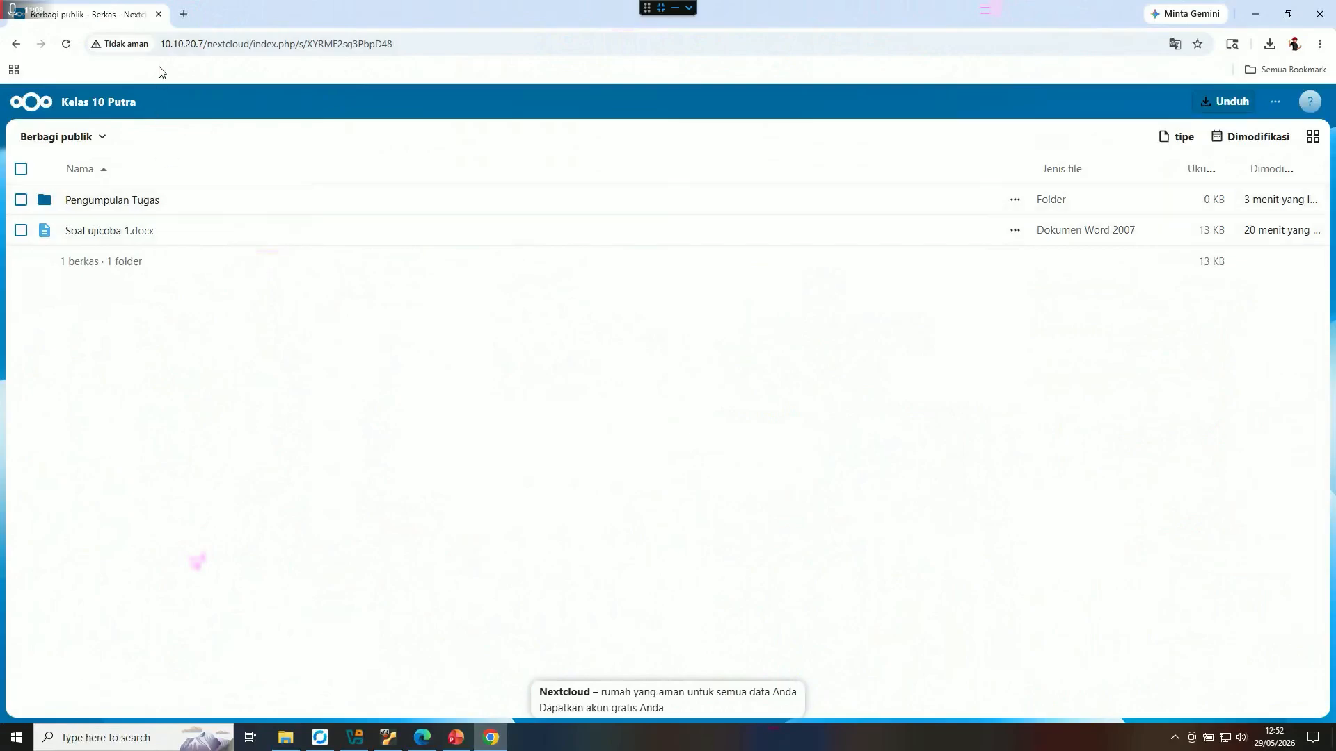
click(184, 16)
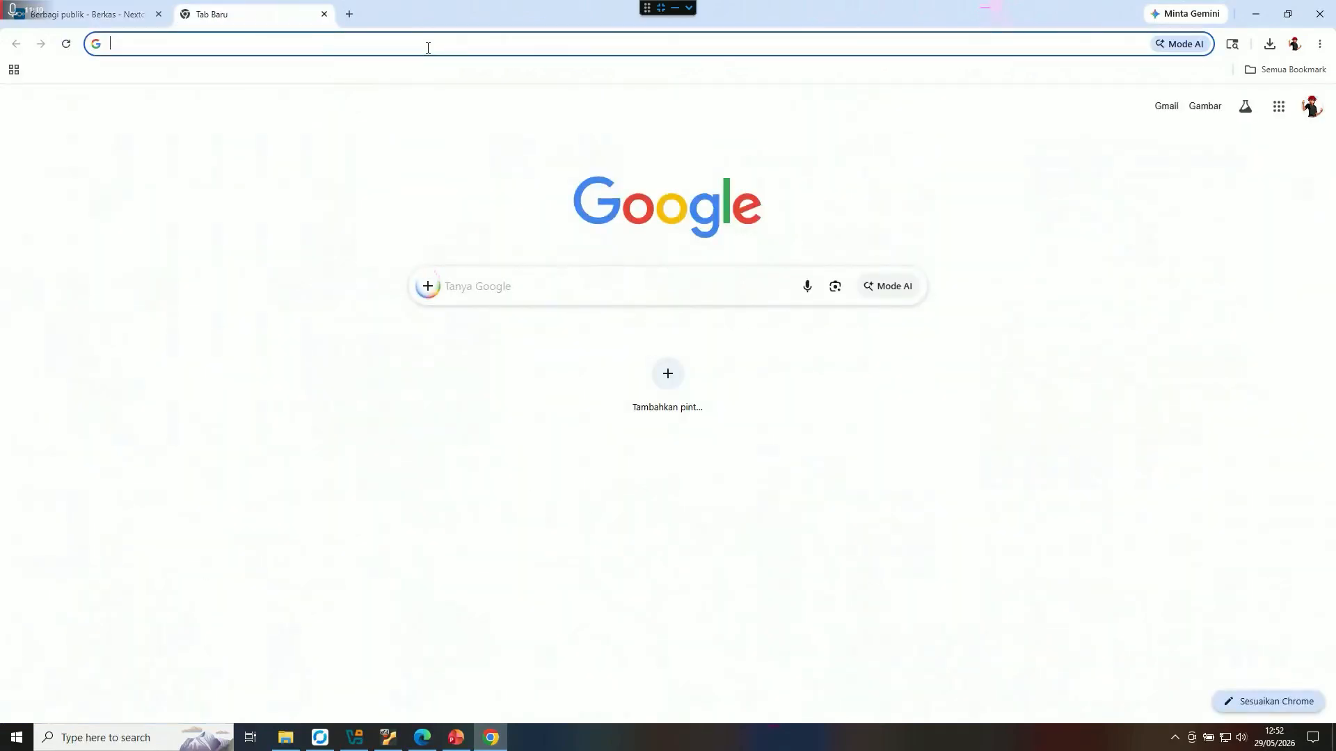
key(ctrl+v)
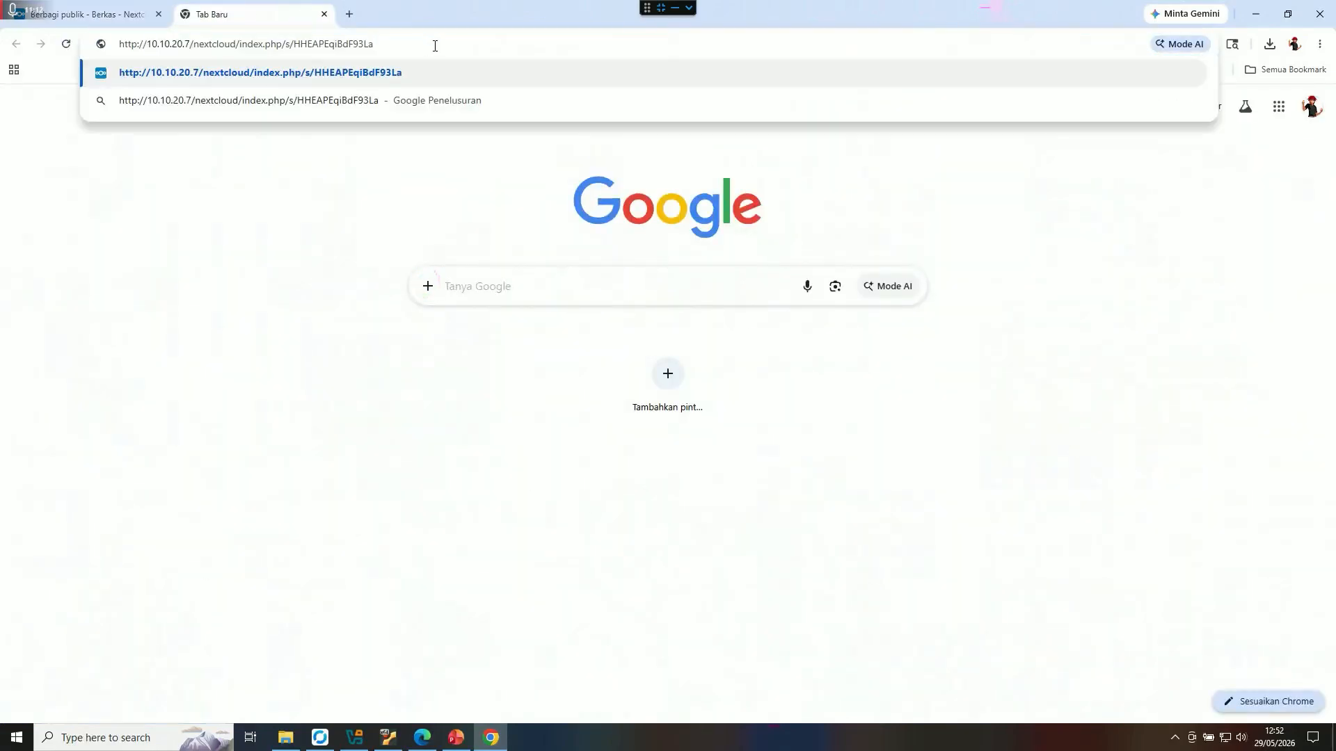
key(Return)
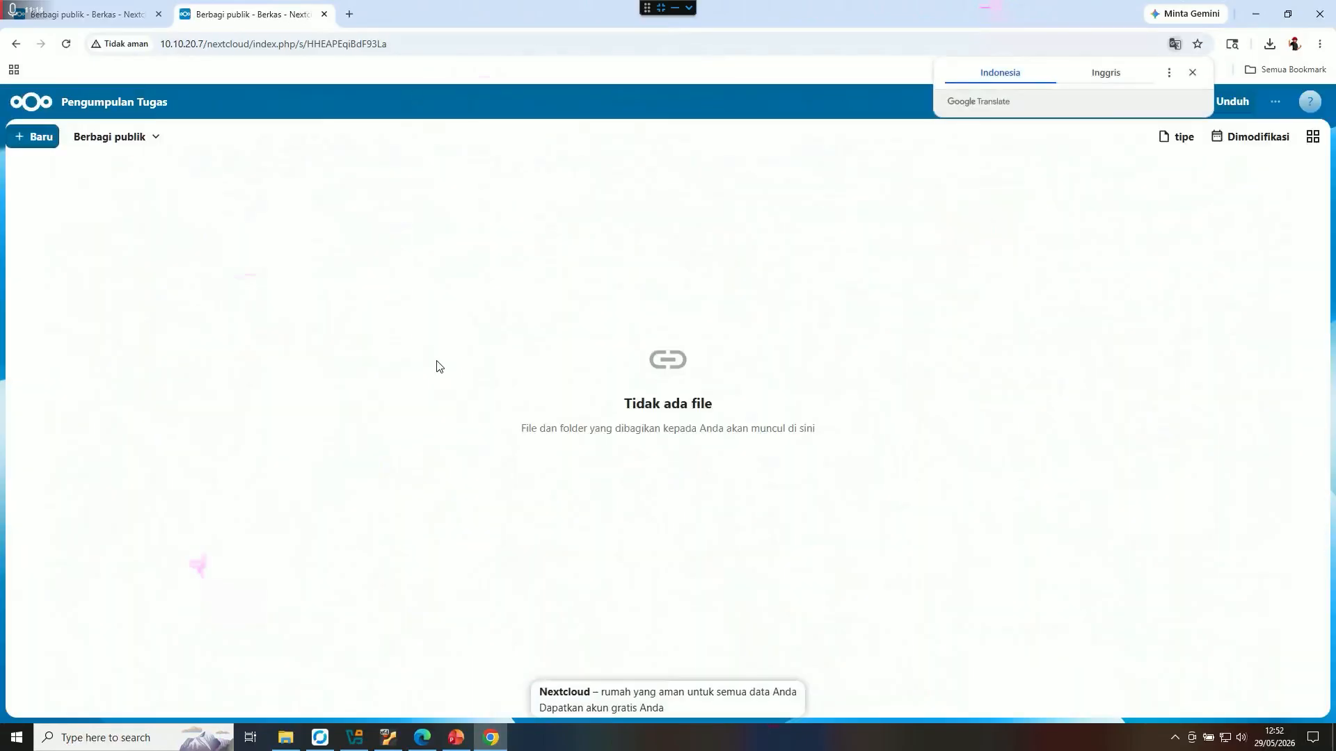
click(662, 409)
drag(615, 400, 892, 458)
click(692, 530)
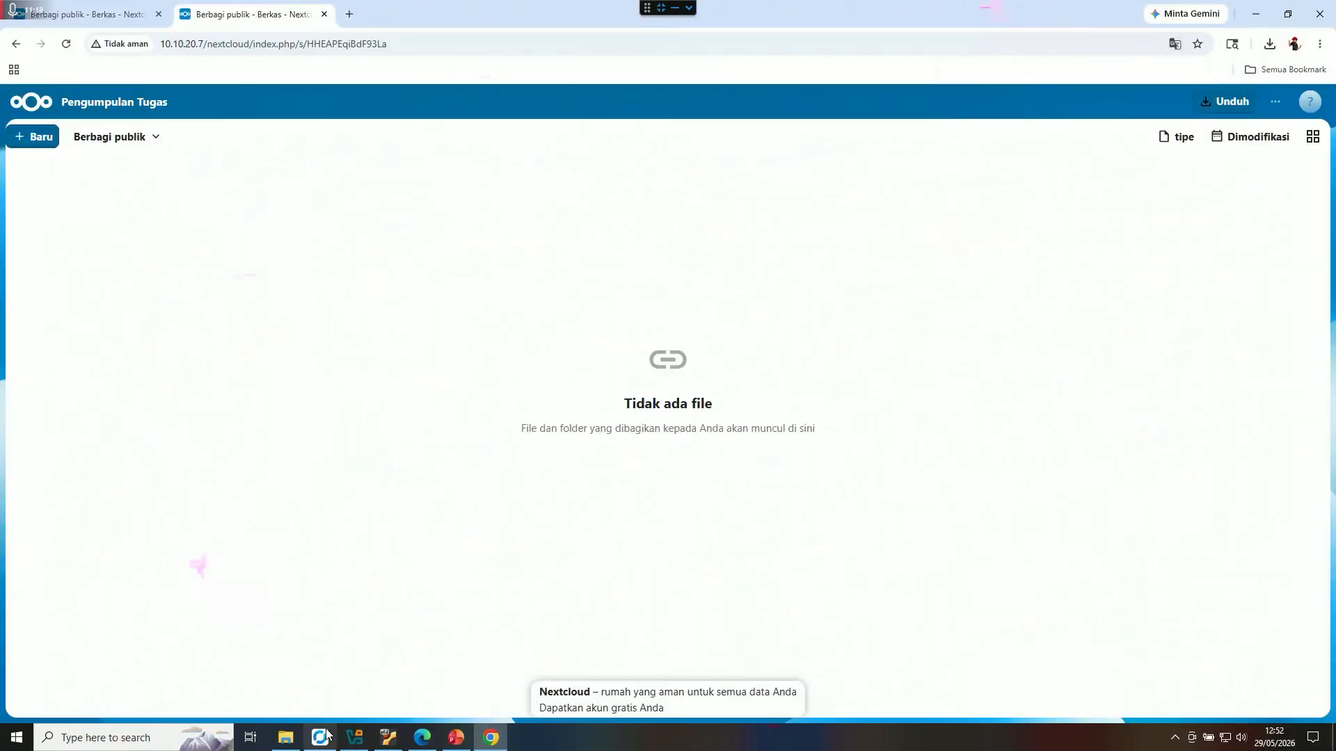
- Open "Jawaban Soal ujicoba 1.docx" from the UJICOBA NEXTCLOUD folder on the computer, review the student's answer and close the document
click(288, 740)
double_click(596, 308)
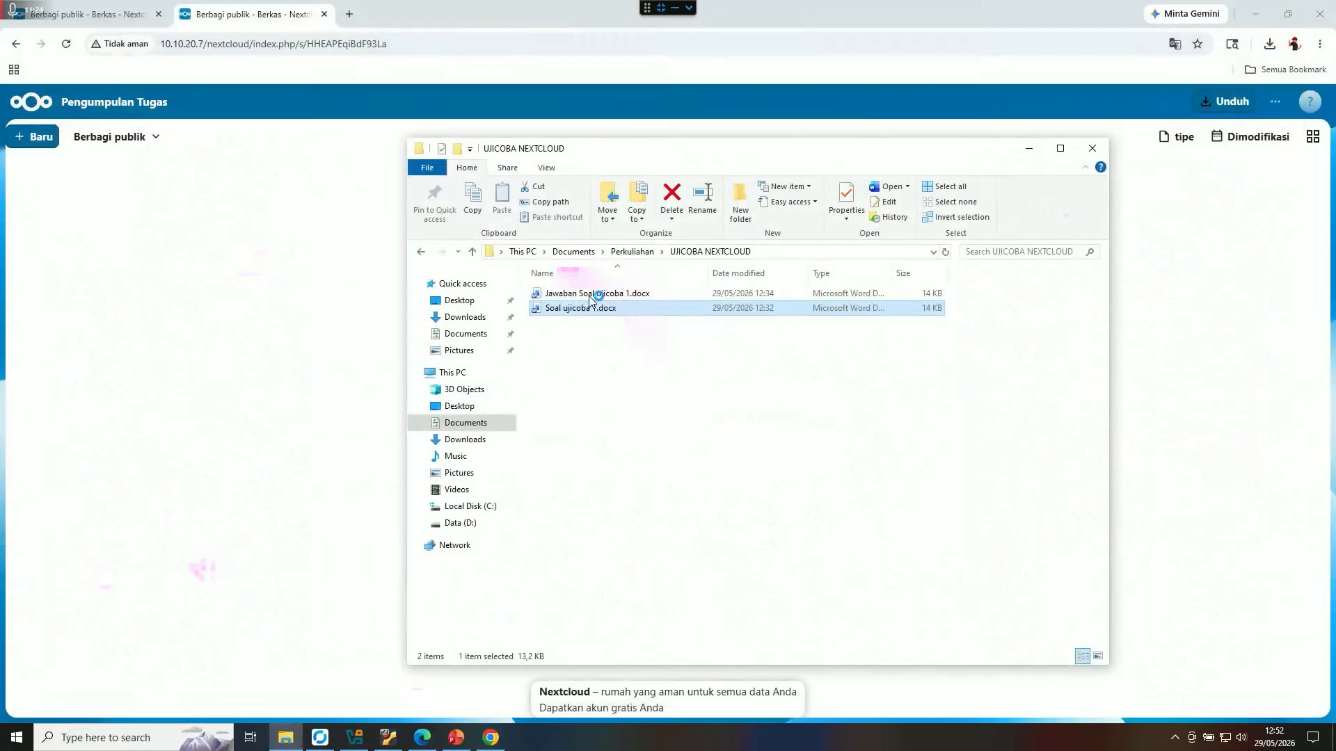
double_click(590, 295)
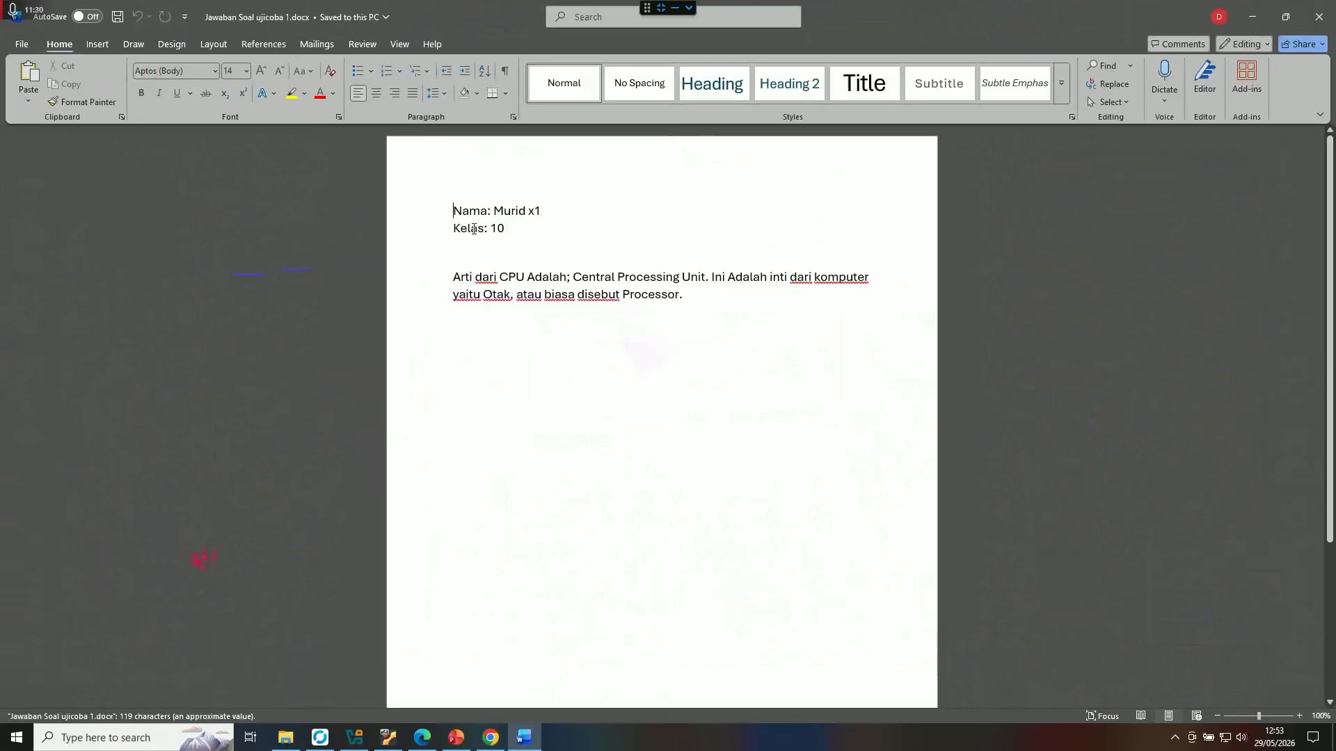
drag(453, 277, 680, 278)
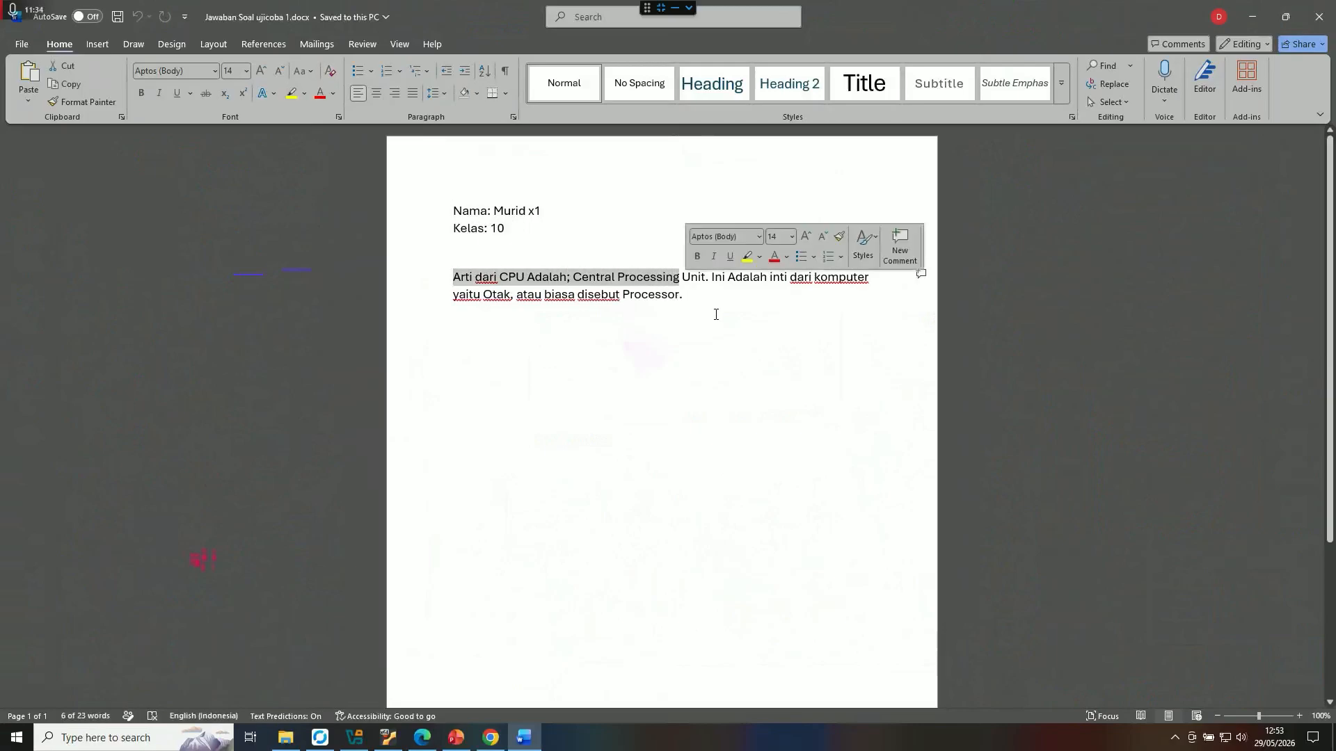
click(715, 302)
click(1318, 16)
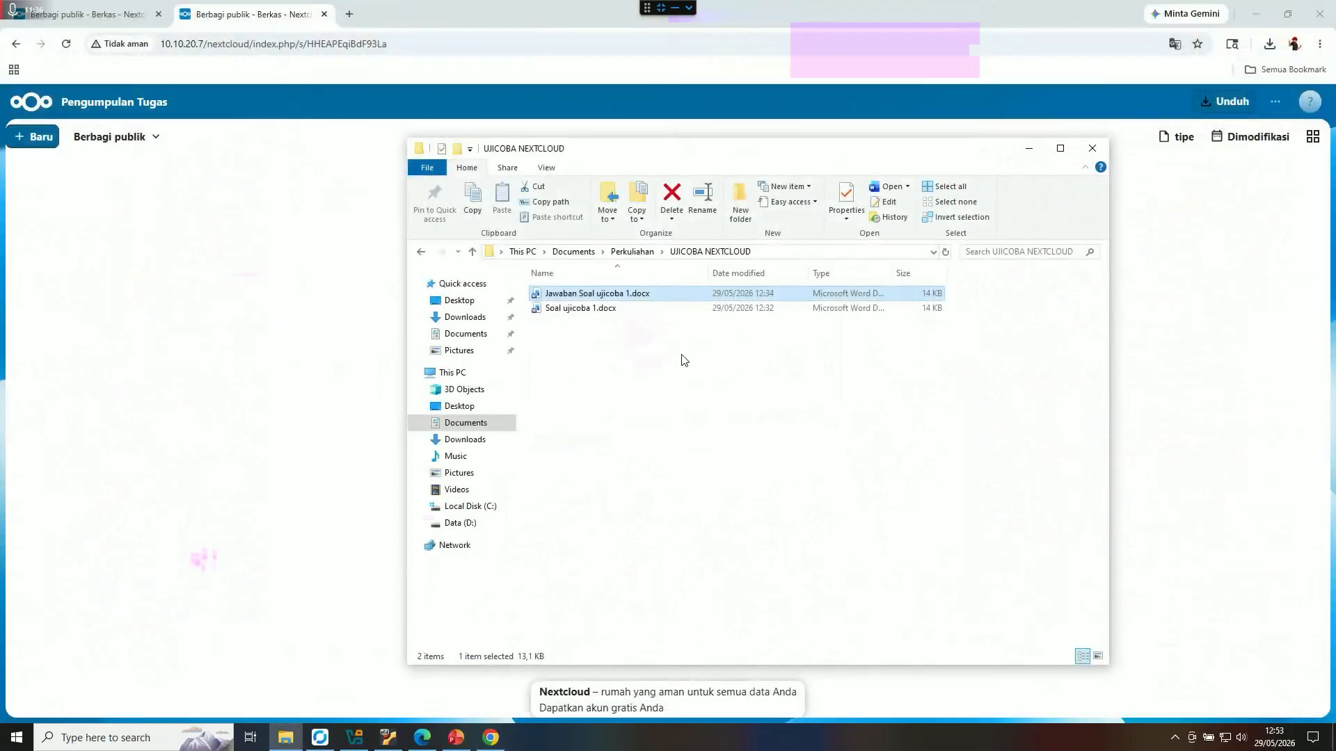
- Copy "Jawaban Soal ujicoba 1.docx" in the UJICOBA NEXTCLOUD folder and return to Chrome
click(636, 296)
key(ctrl+c)
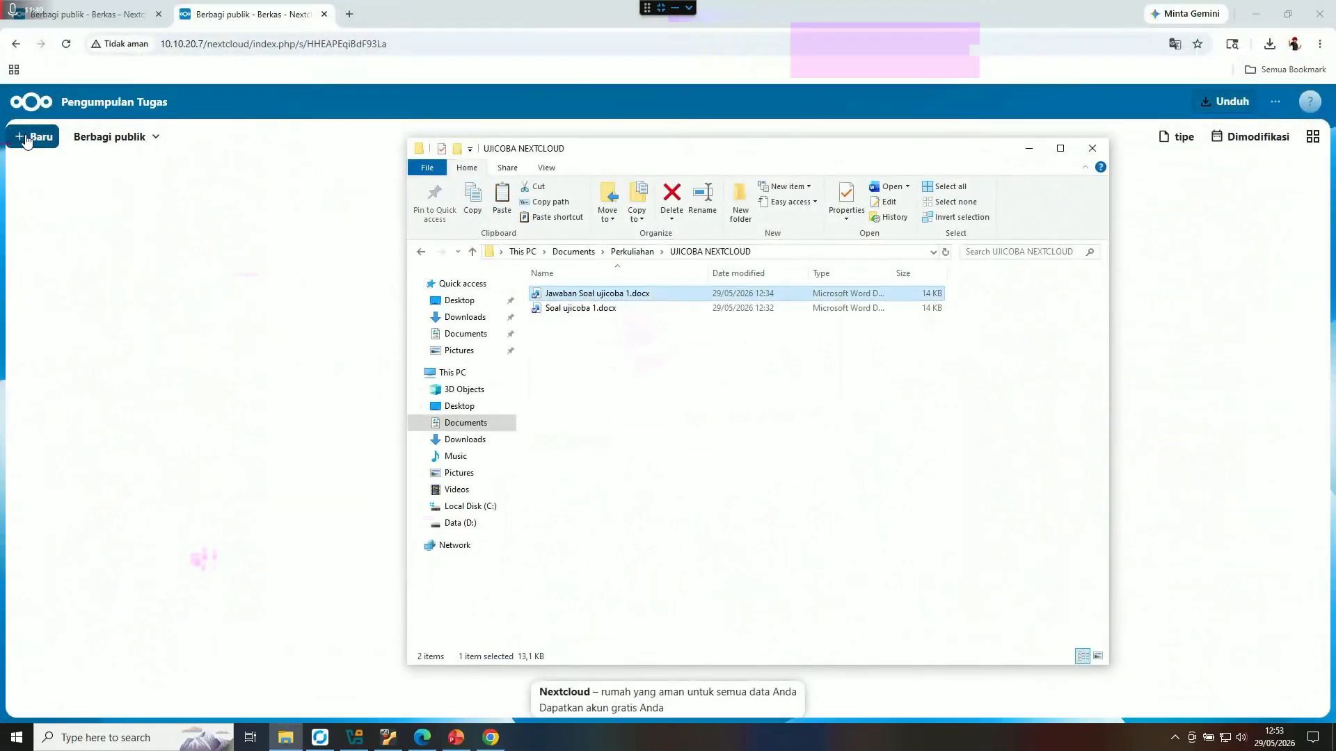
click(128, 295)
- Compare the ends of the public share addresses of the "Kelas 10 Putra" and "Pengumpulan Tugas" pages
click(91, 14)
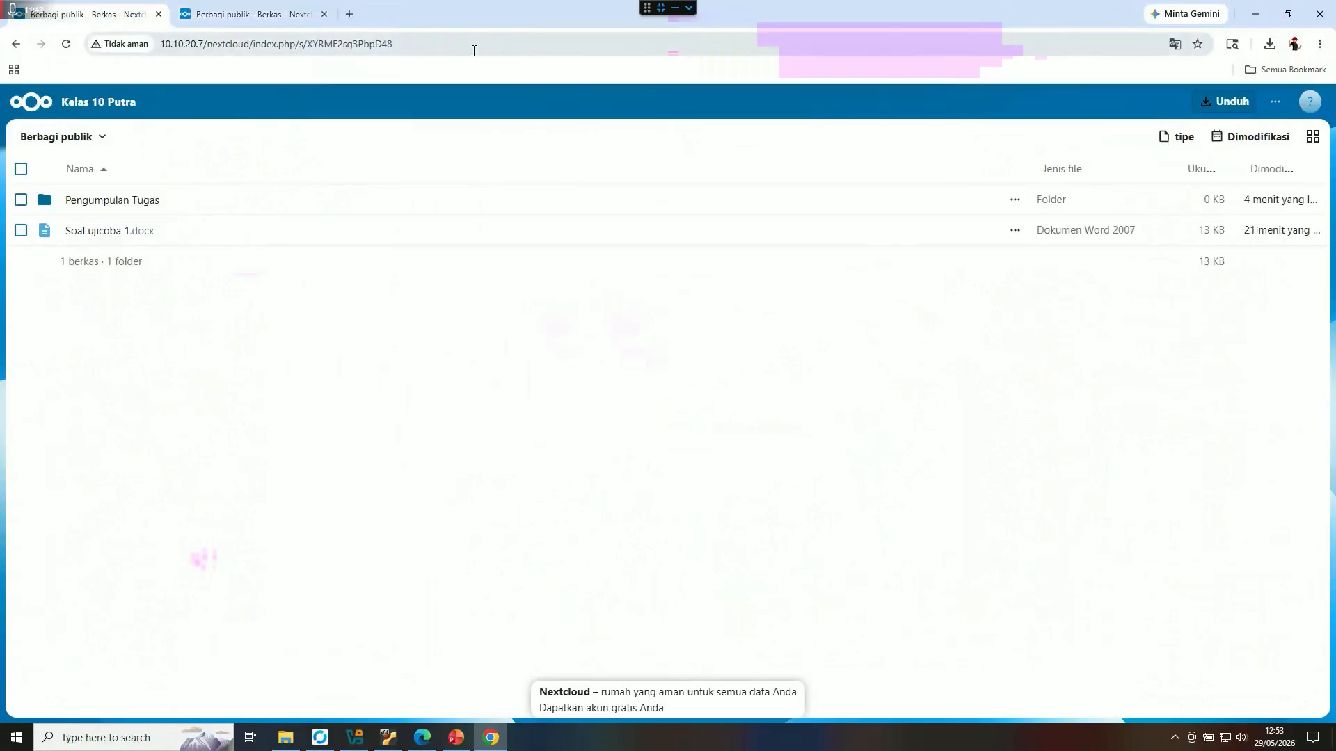
click(346, 48)
click(345, 46)
drag(352, 45, 270, 48)
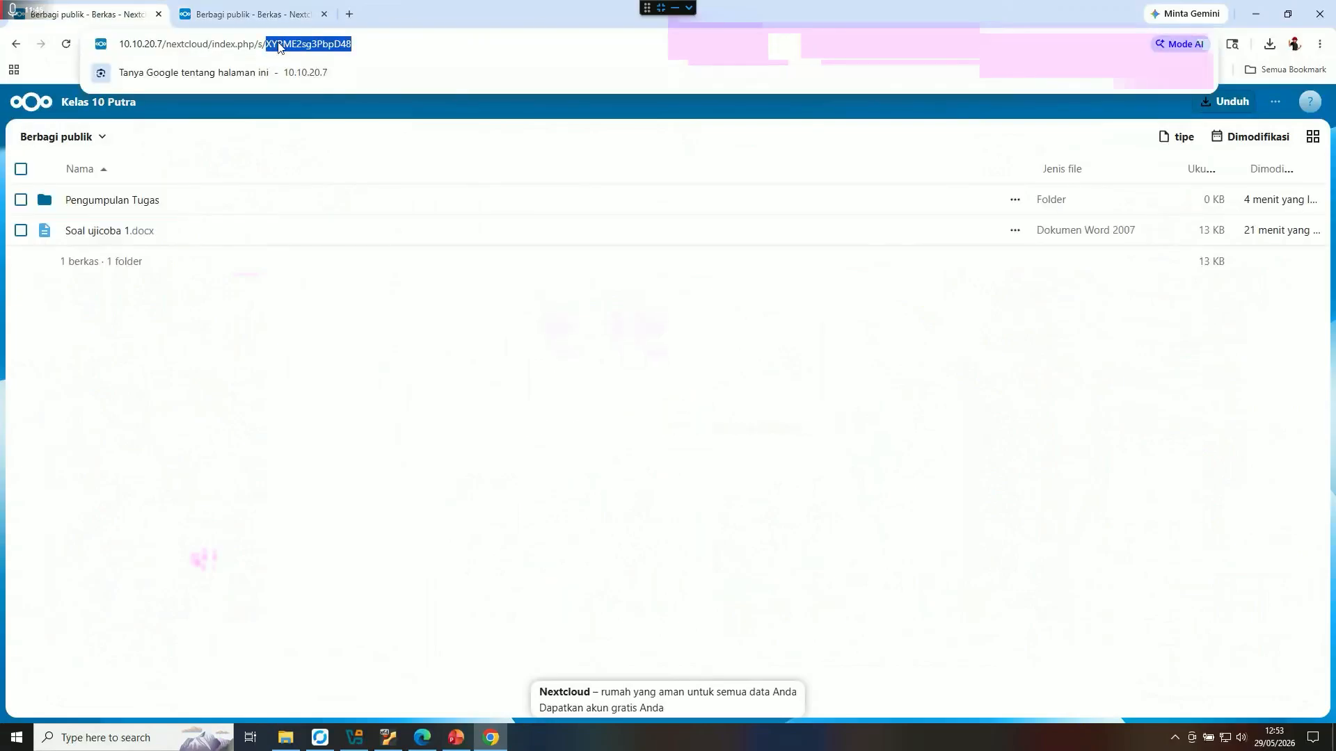
click(243, 14)
click(410, 44)
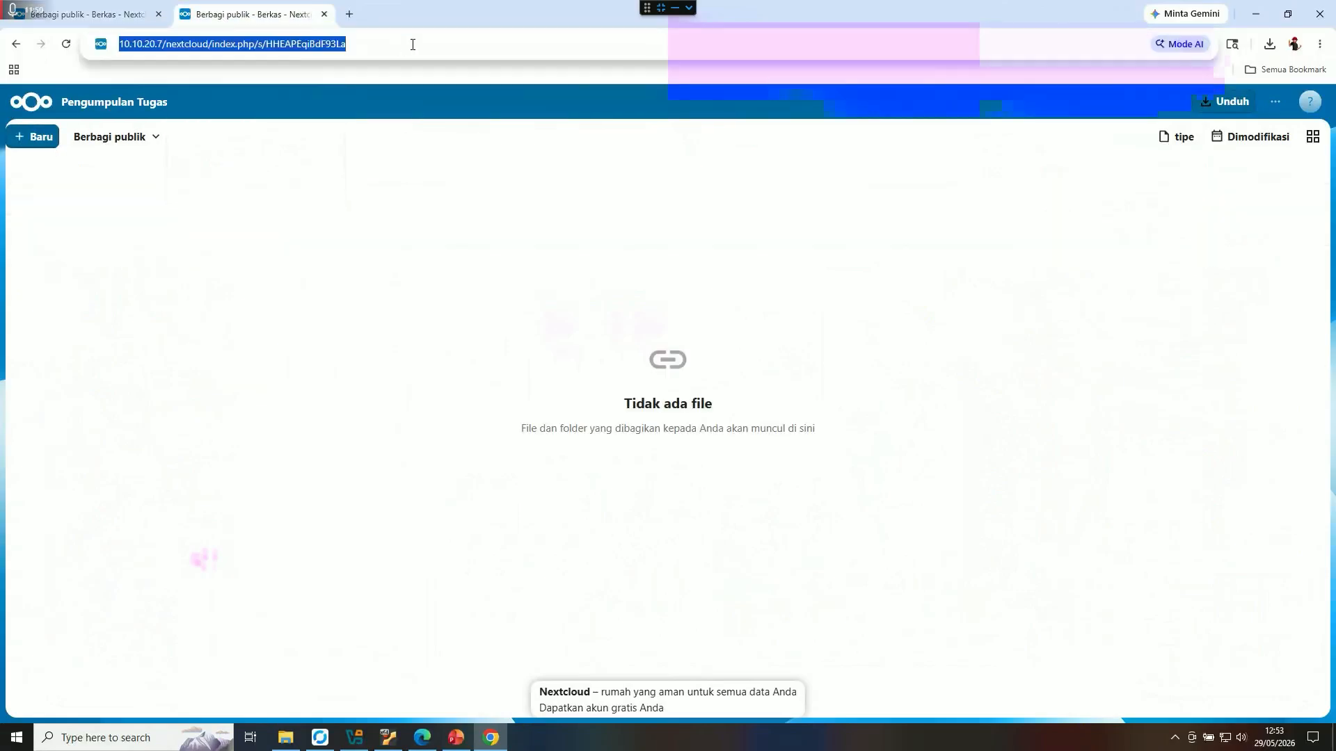
click(410, 44)
double_click(266, 46)
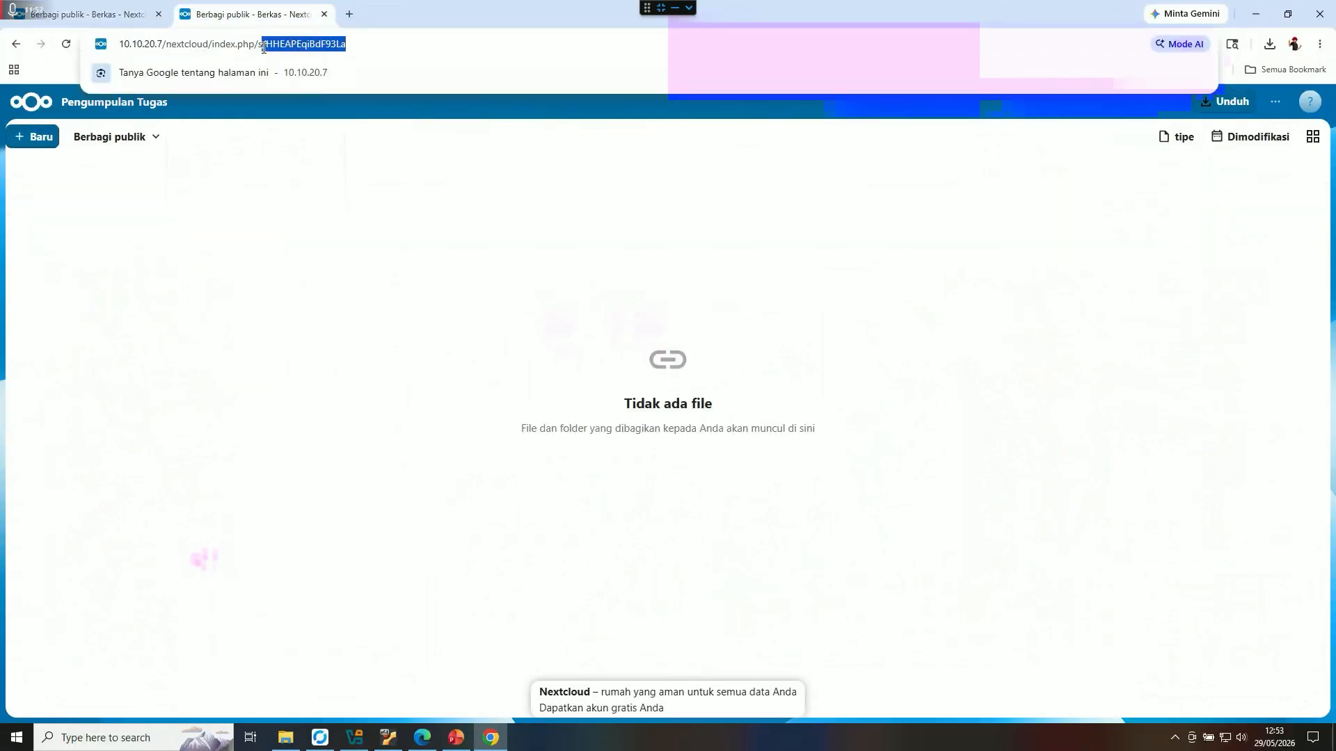
click(351, 44)
drag(349, 45, 268, 48)
click(322, 123)
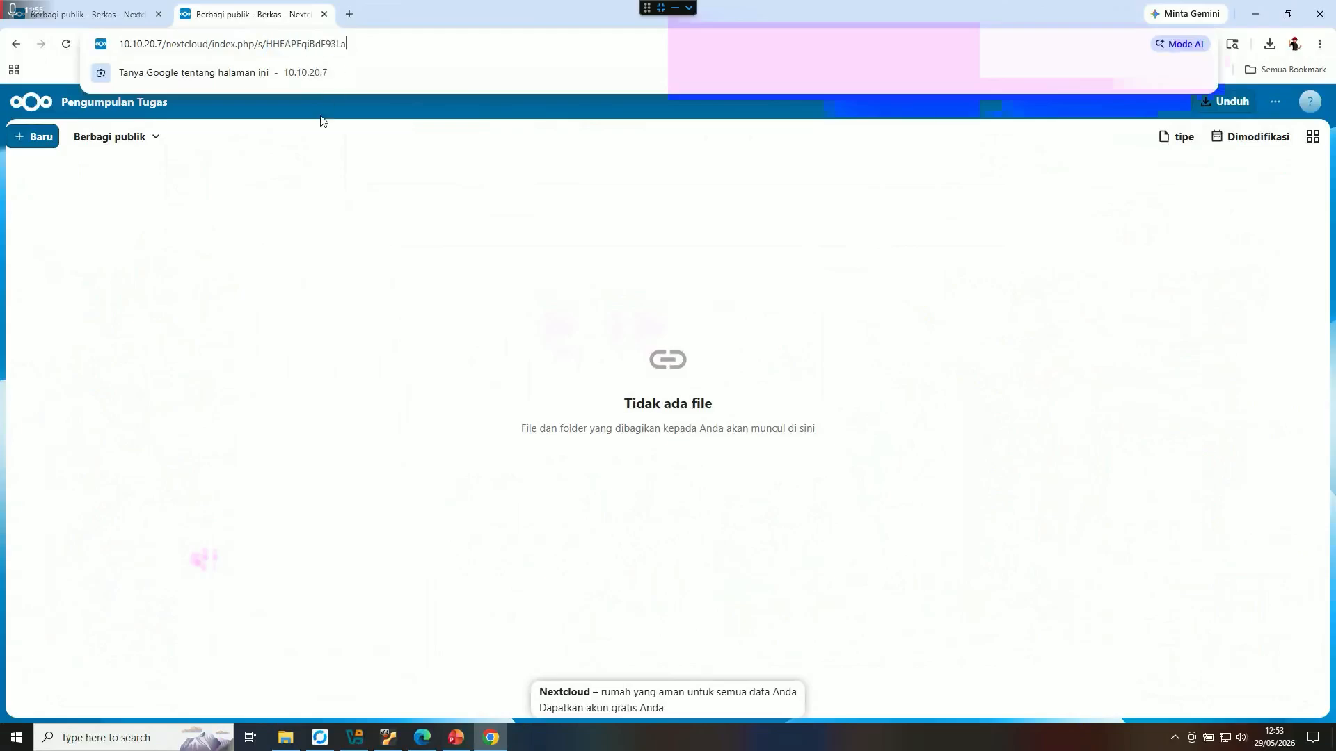
click(404, 46)
drag(347, 43, 269, 44)
click(322, 170)
click(389, 42)
click(327, 47)
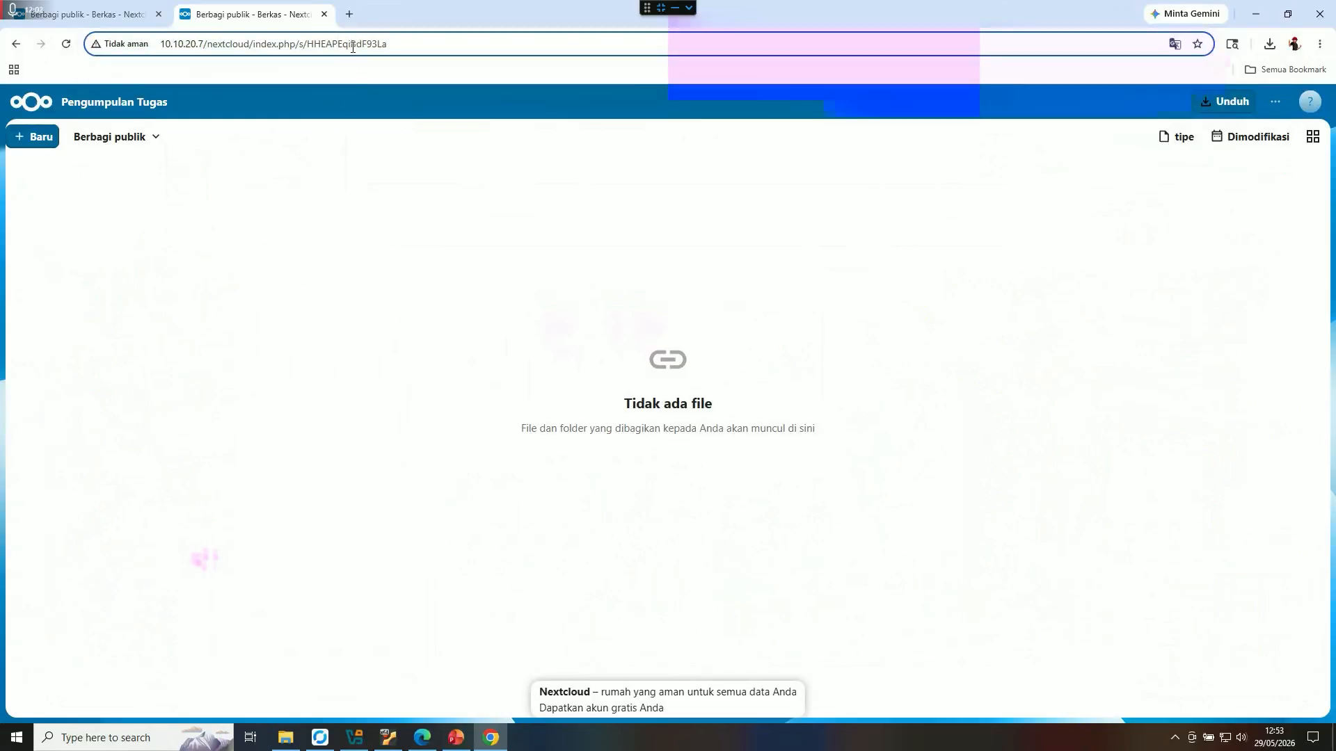
double_click(352, 44)
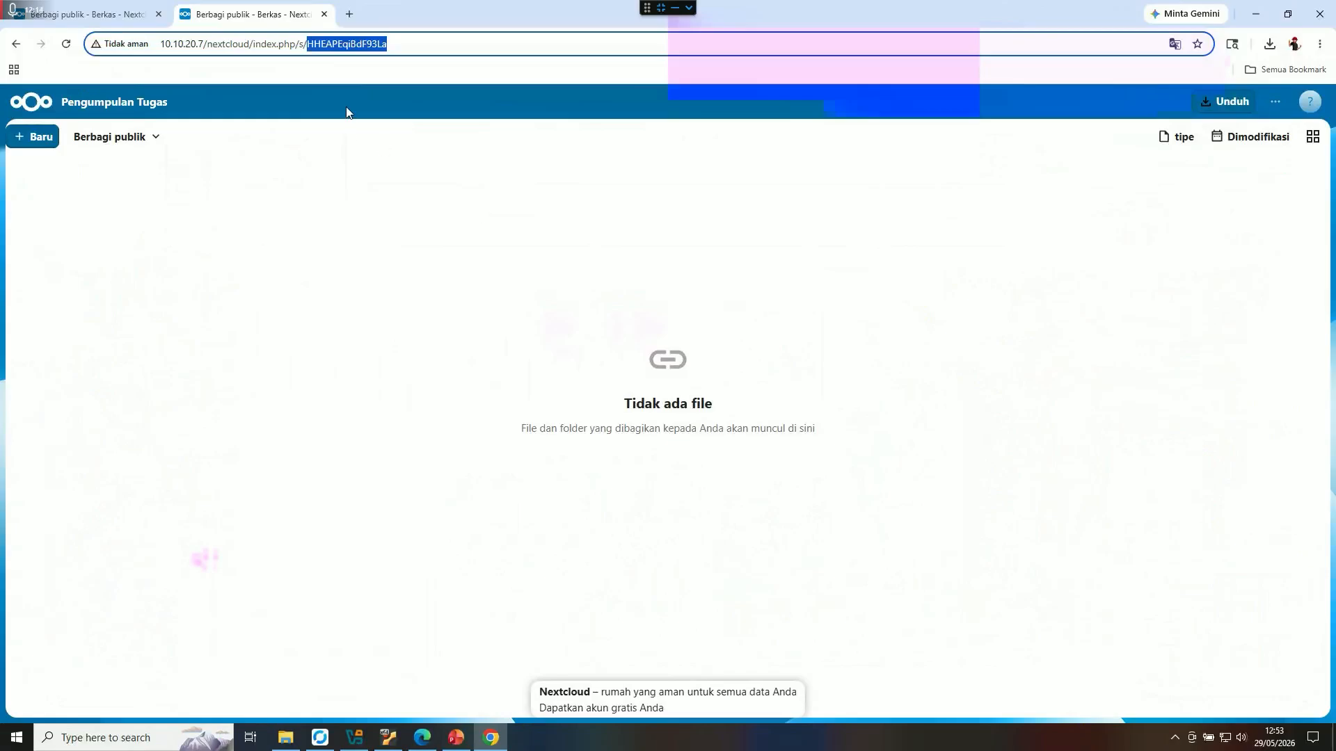
click(390, 49)
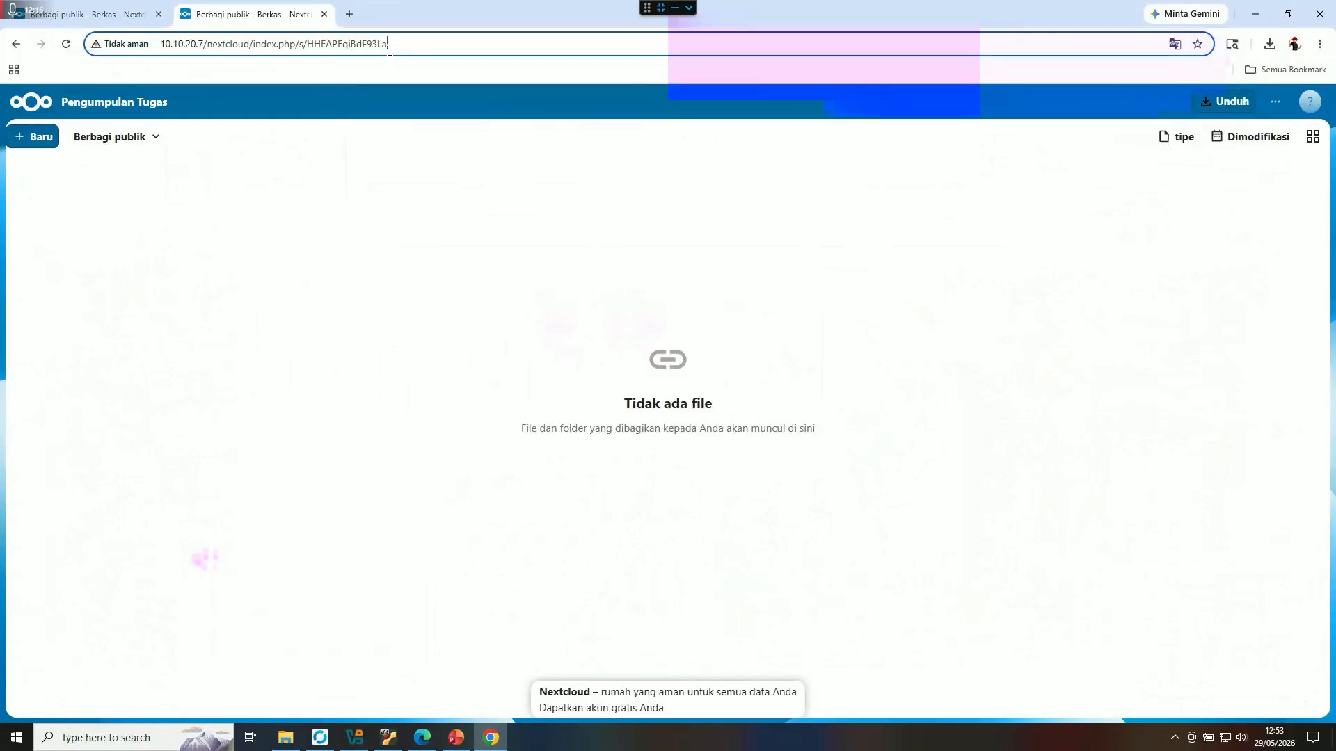
click(66, 10)
click(212, 17)
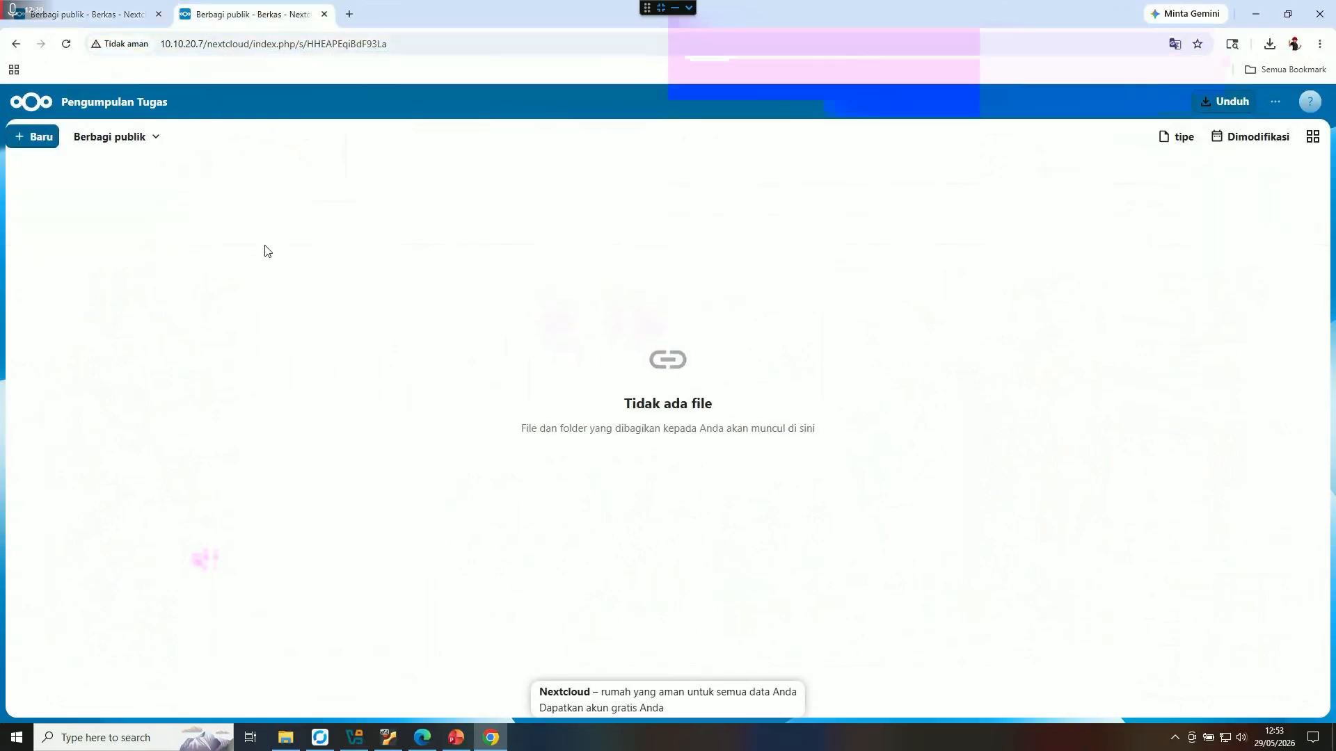
- Upload "Jawaban Soal ujicoba 1.docx" to the public "Pengumpulan Tugas" share
click(32, 139)
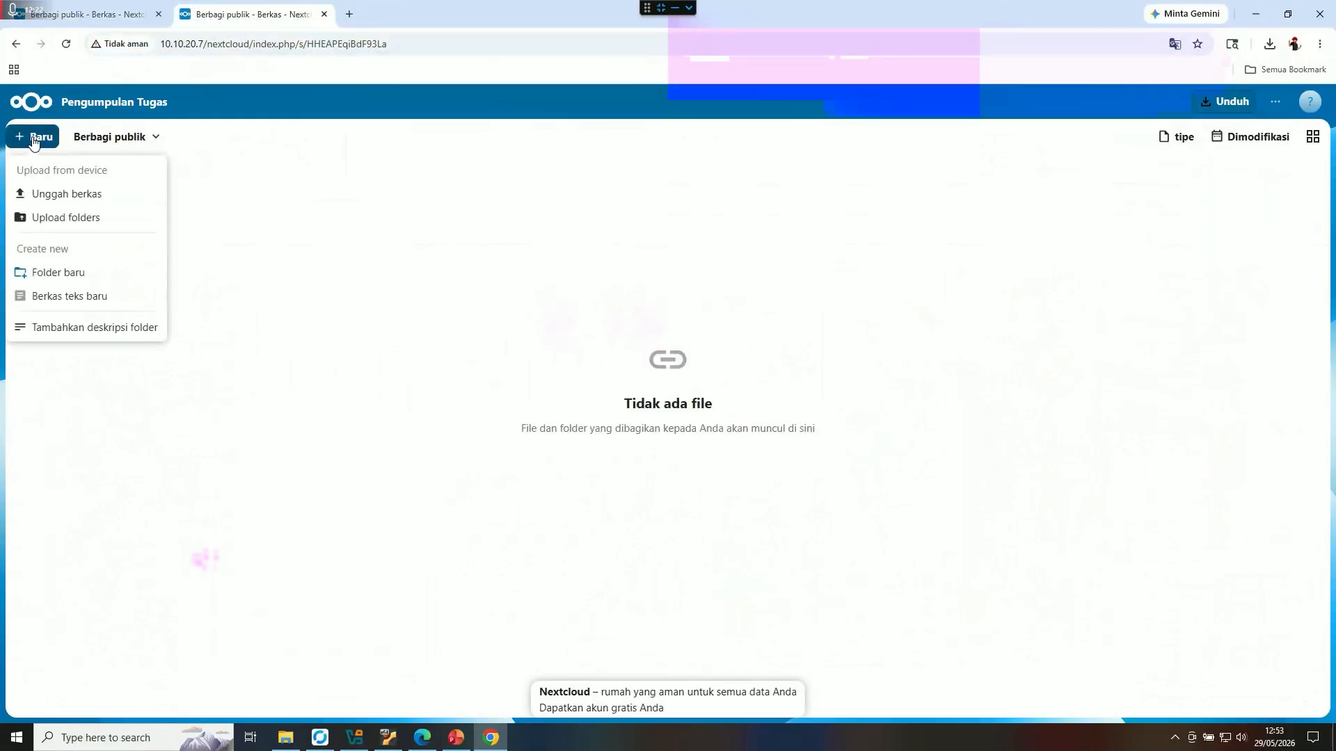
click(59, 194)
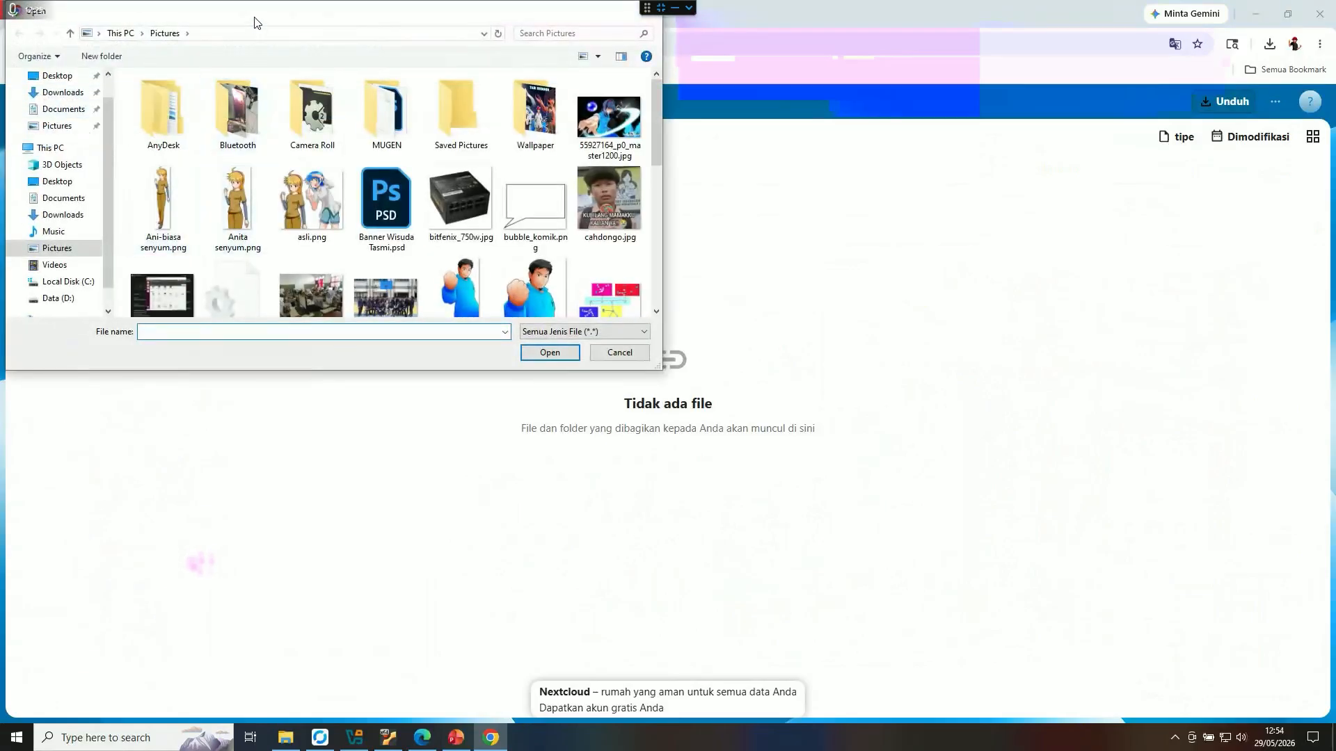
key(ctrl+v)
click(547, 353)
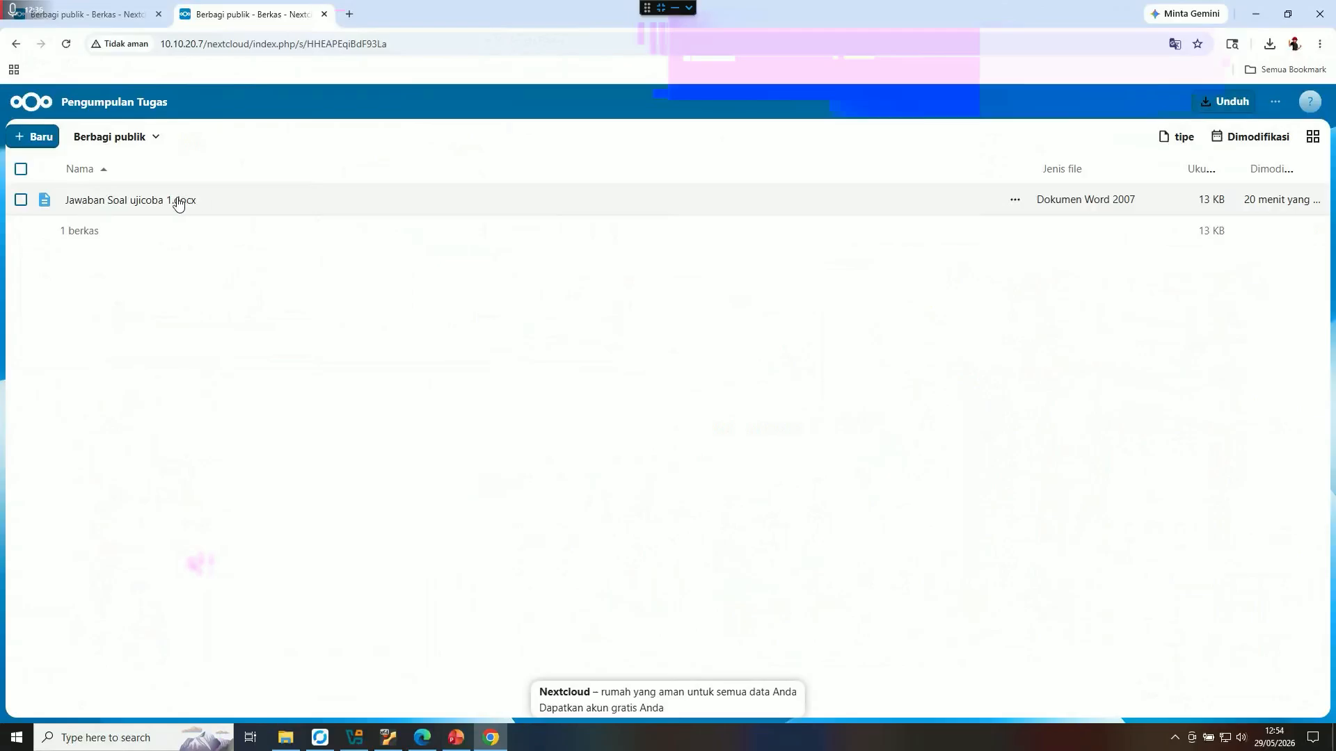
- Switch to Nextcloud in Edge, close the sharing details and reload the "Pengumpulan Tugas" folder to check for the submitted file
click(426, 738)
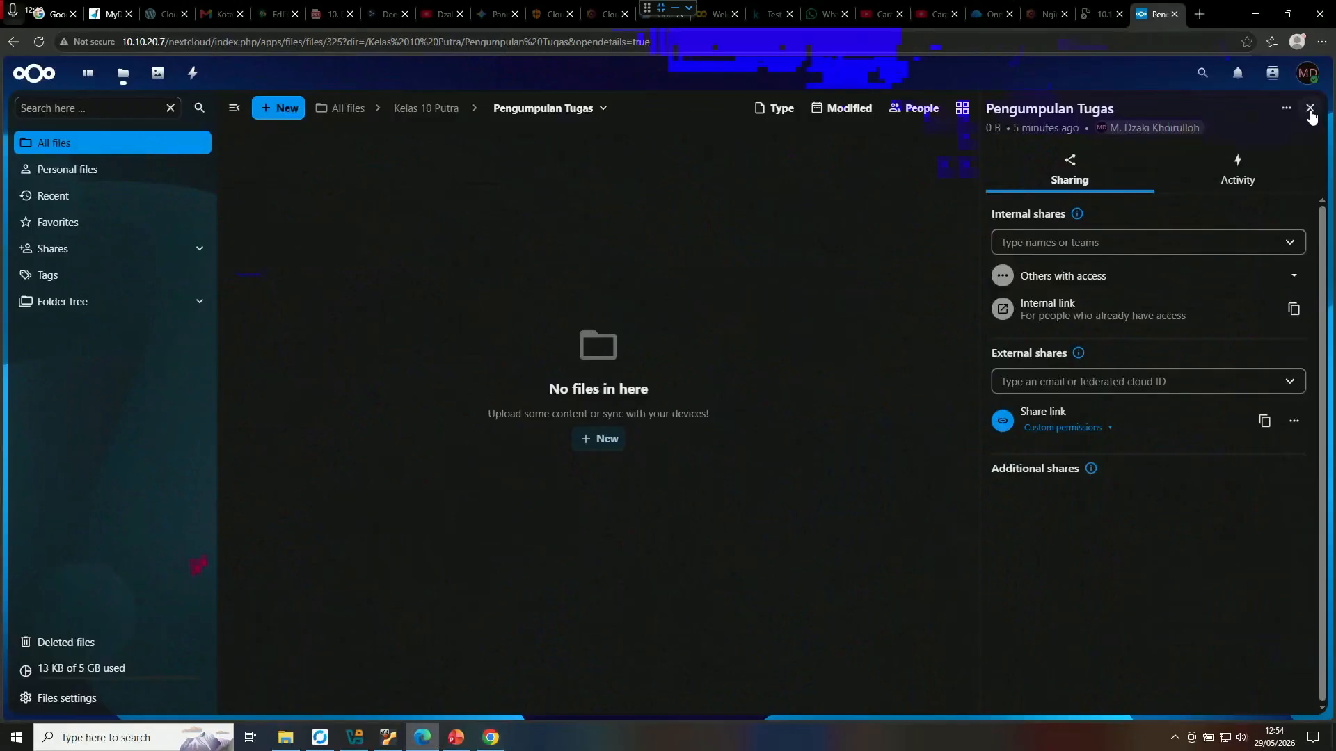
click(1310, 109)
click(1307, 73)
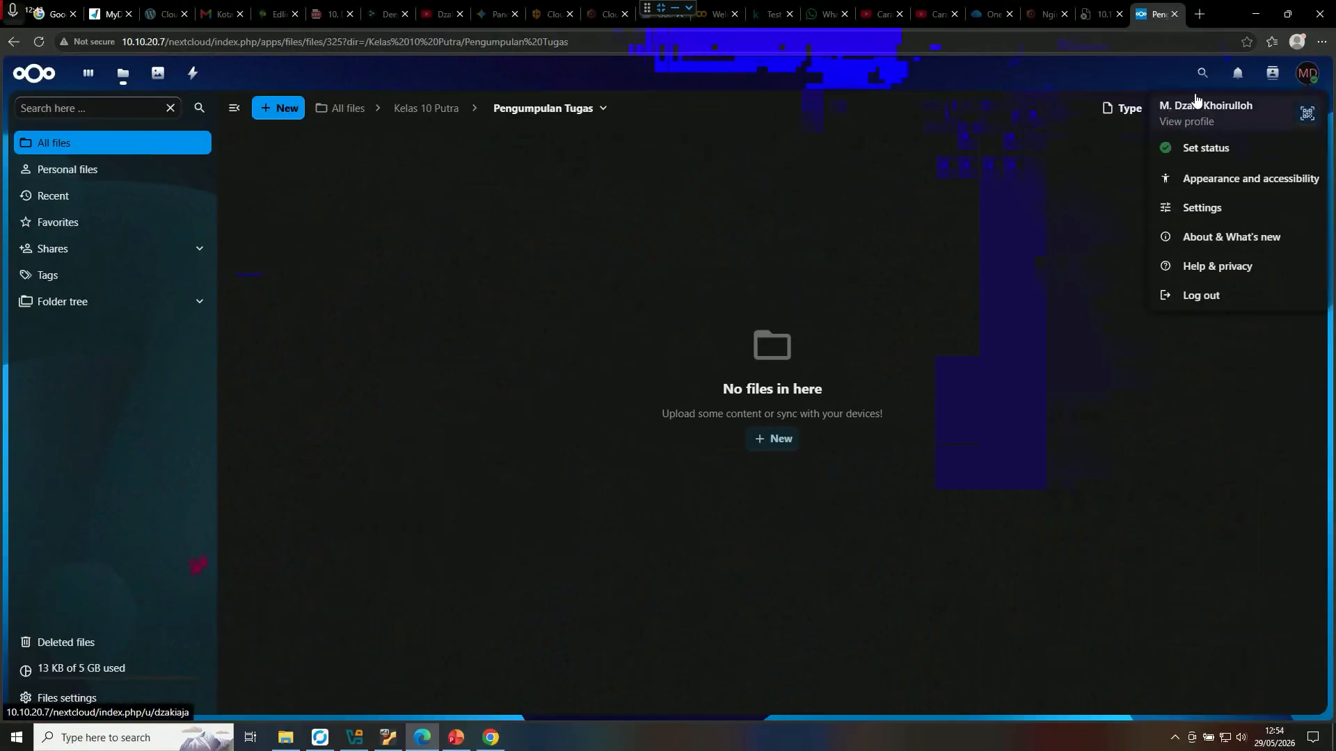
click(605, 166)
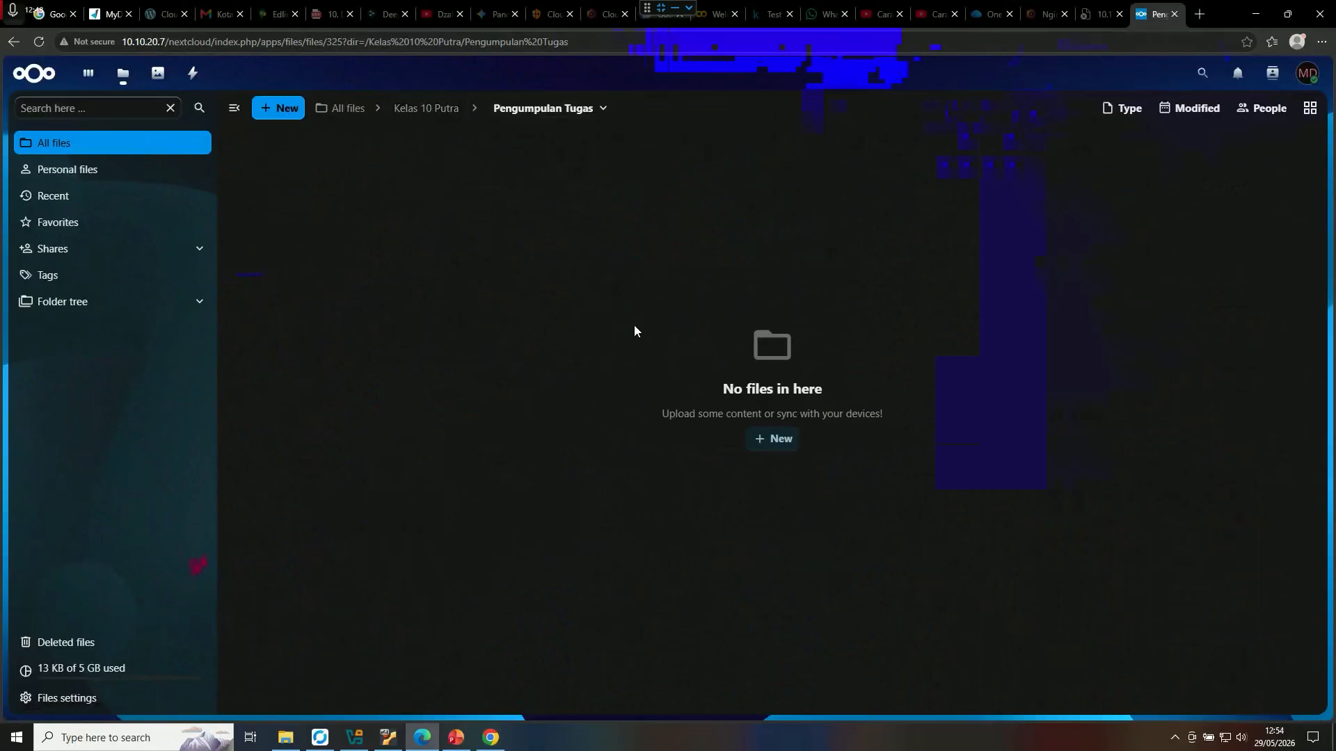
click(42, 43)
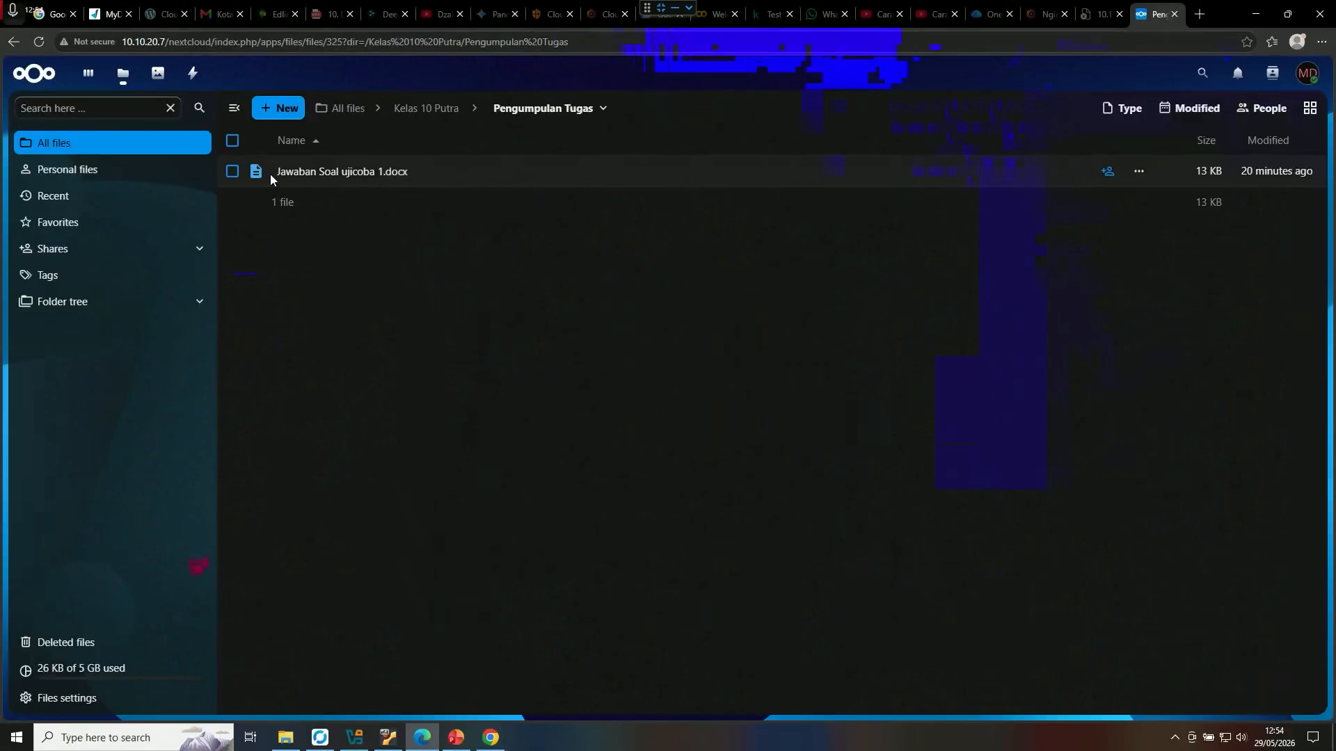
- Download the submitted "Jawaban Soal ujicoba 1.docx" and review it in Word, closing it to return to All files
click(362, 175)
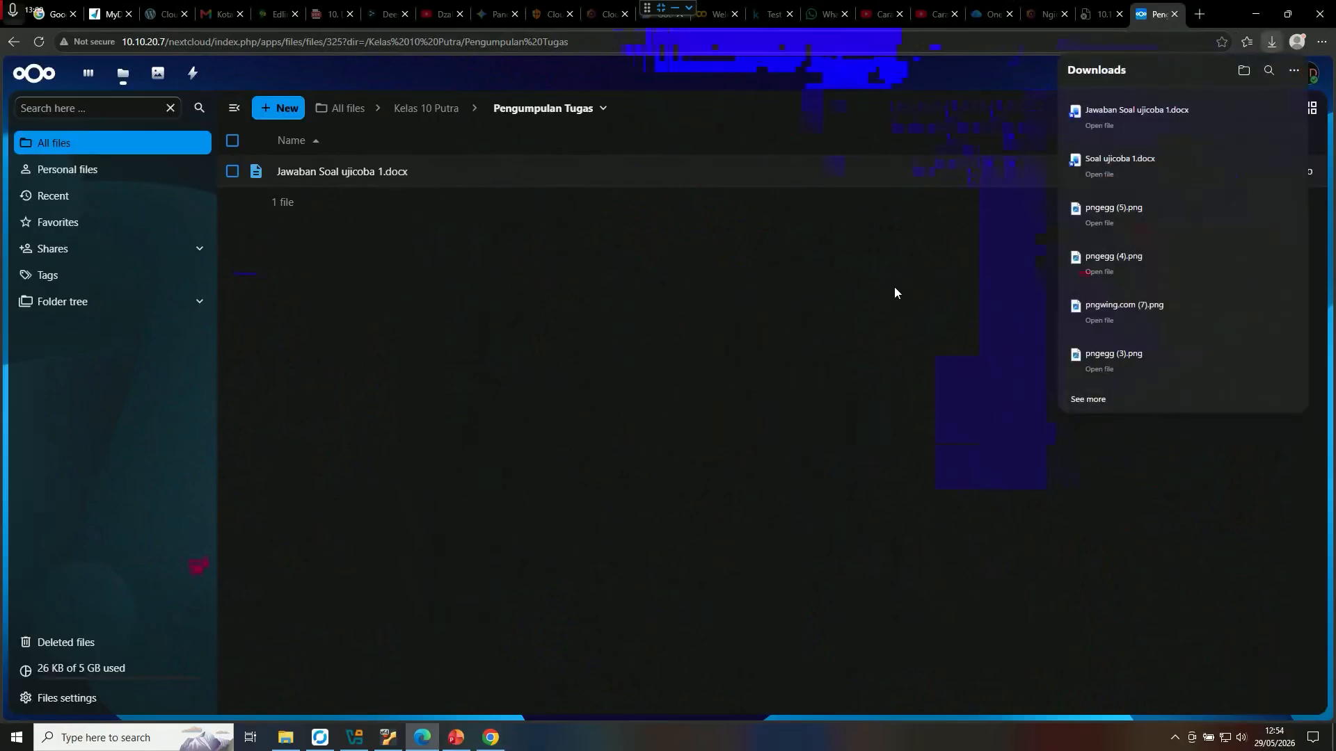
click(1155, 118)
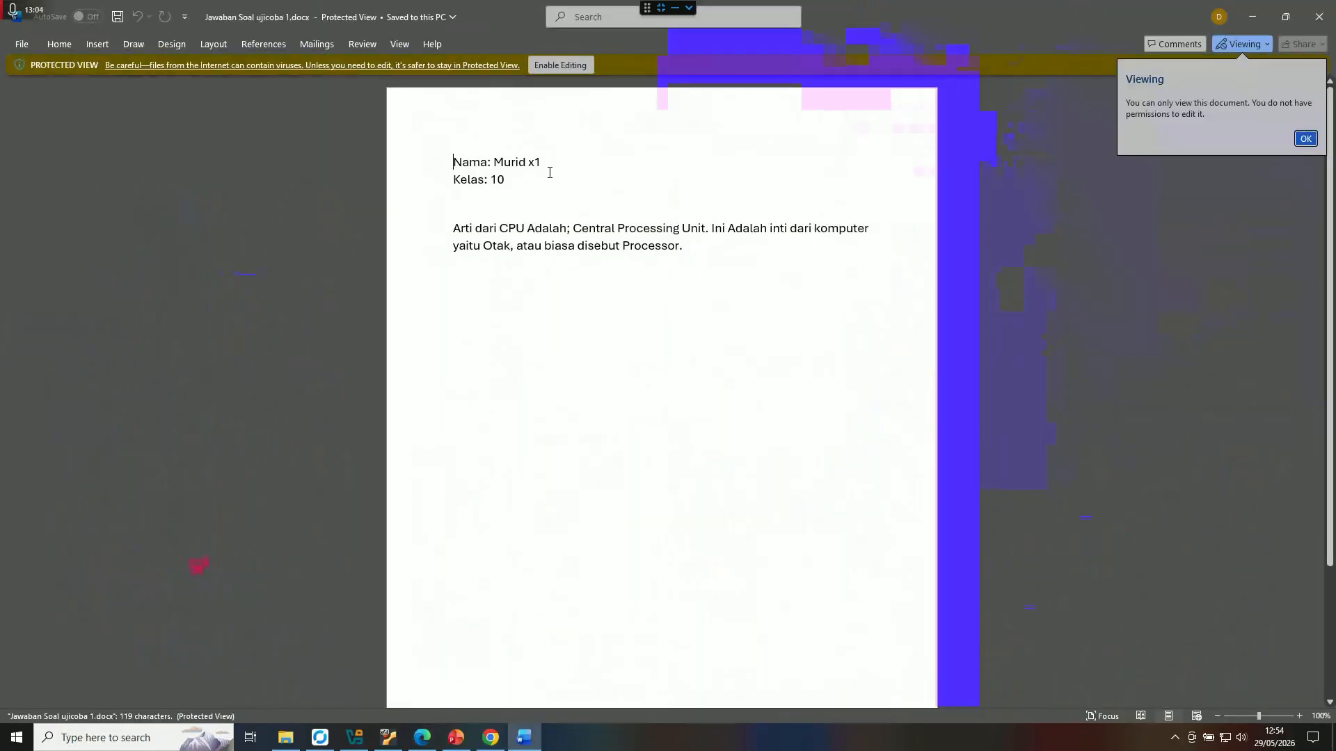
drag(495, 162, 545, 166)
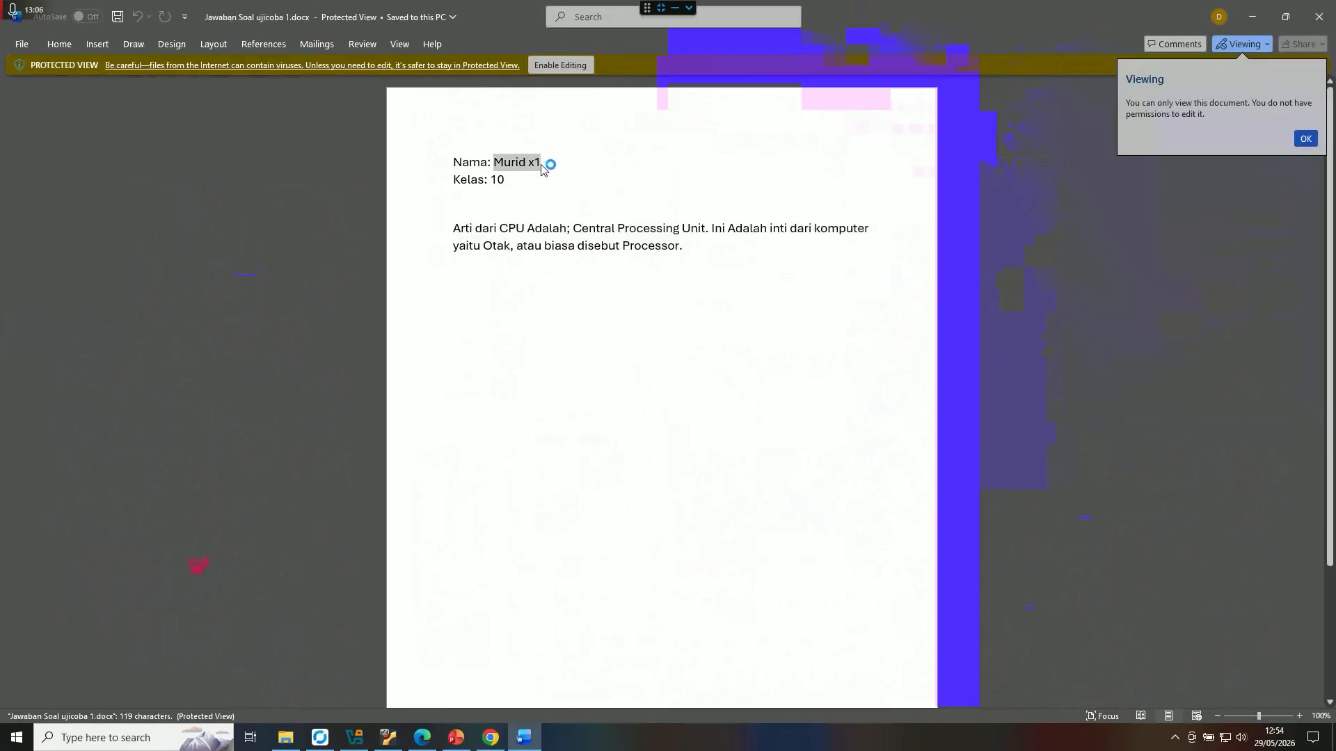
click(539, 188)
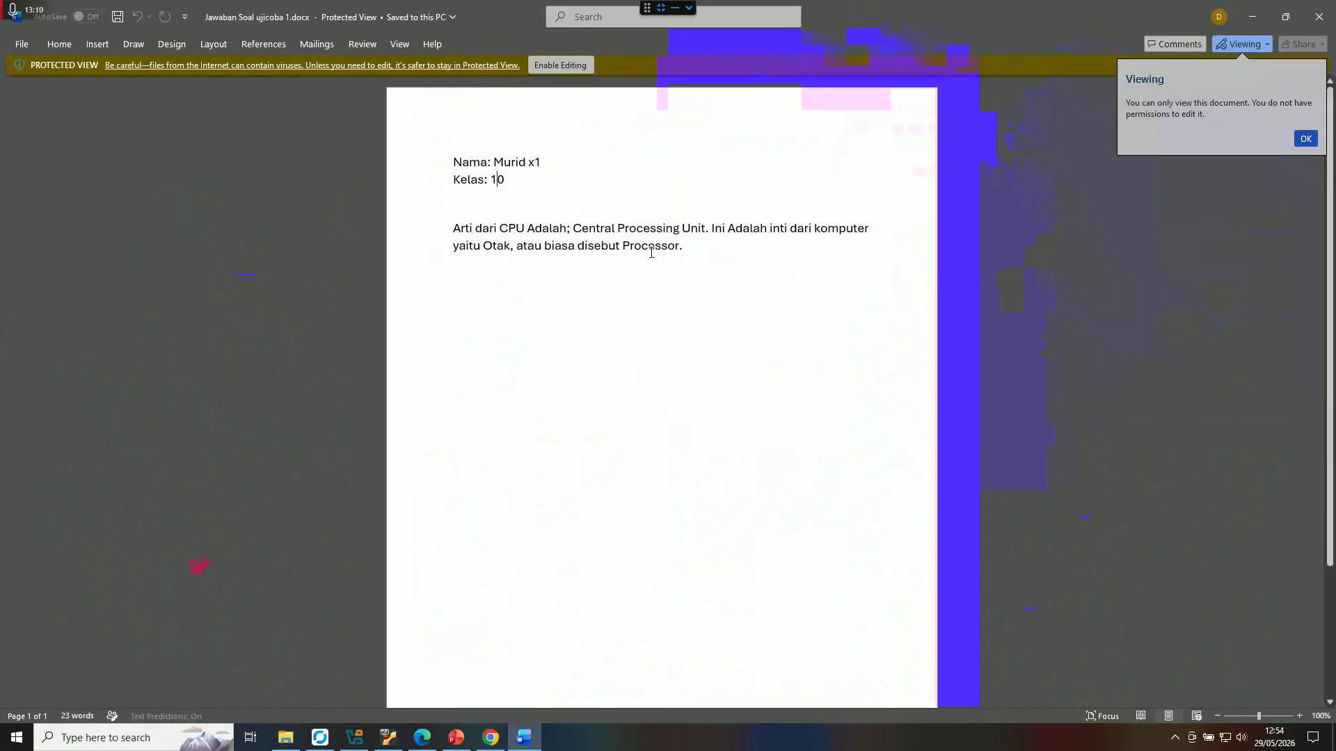
triple_click(521, 234)
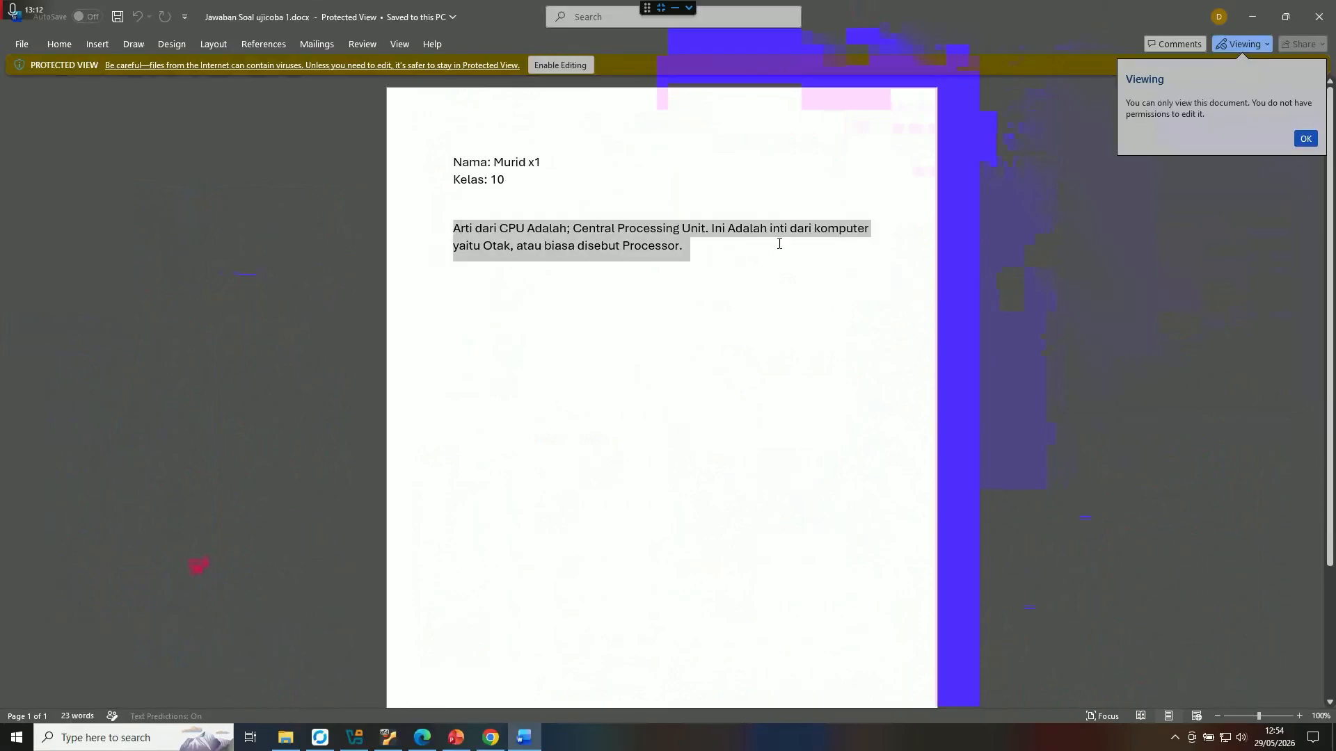
click(1322, 14)
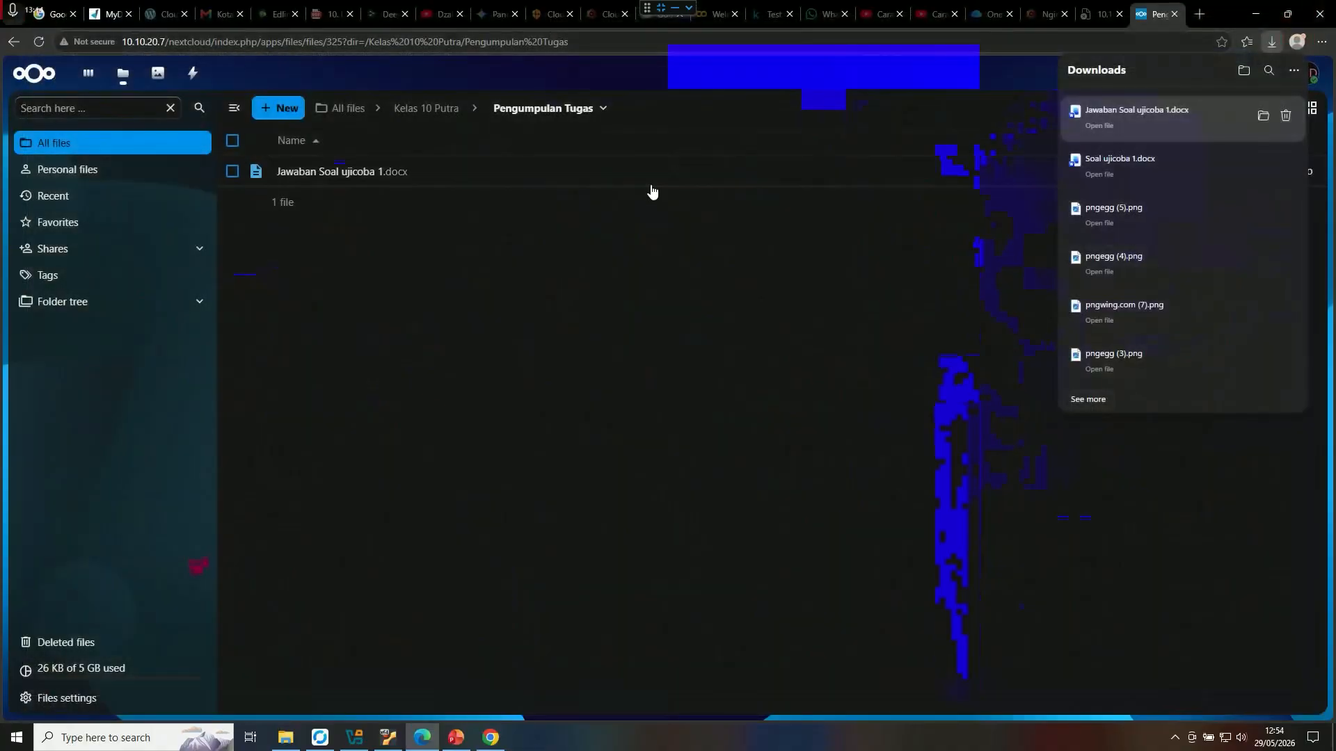
click(342, 109)
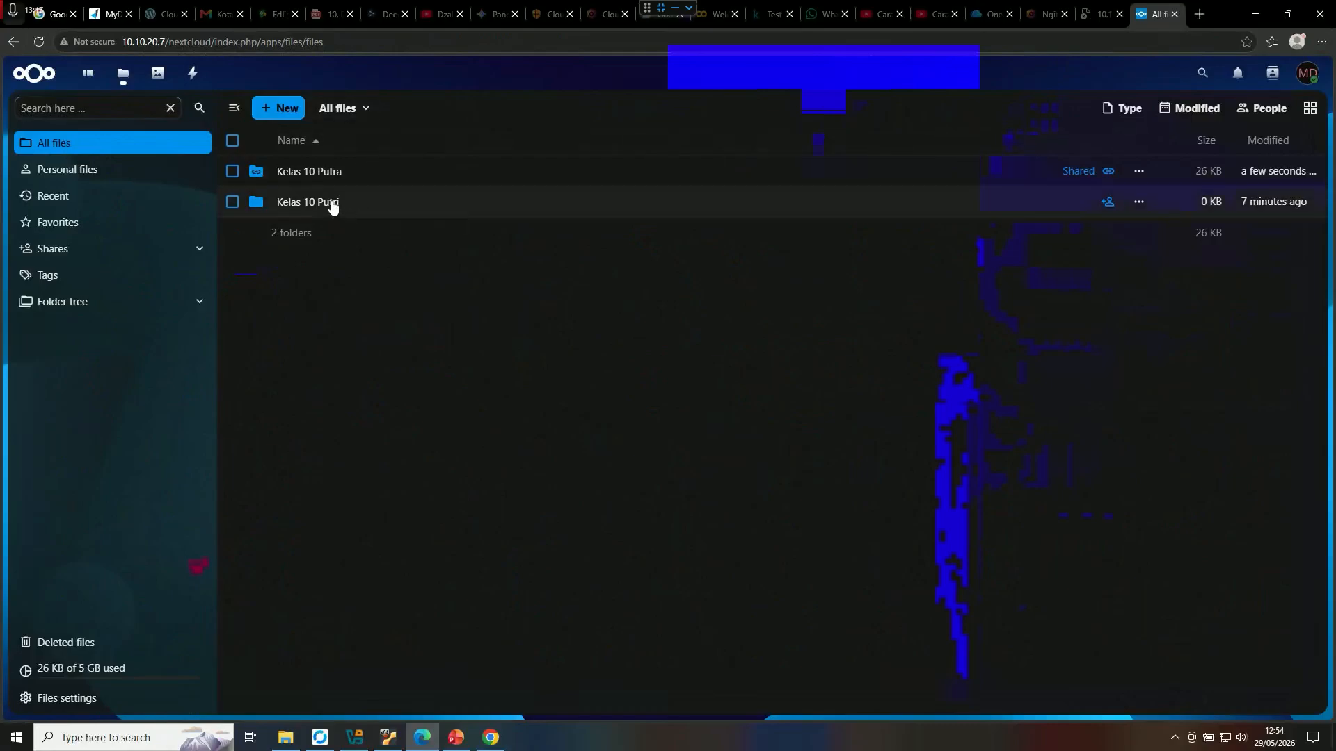
right_click(337, 241)
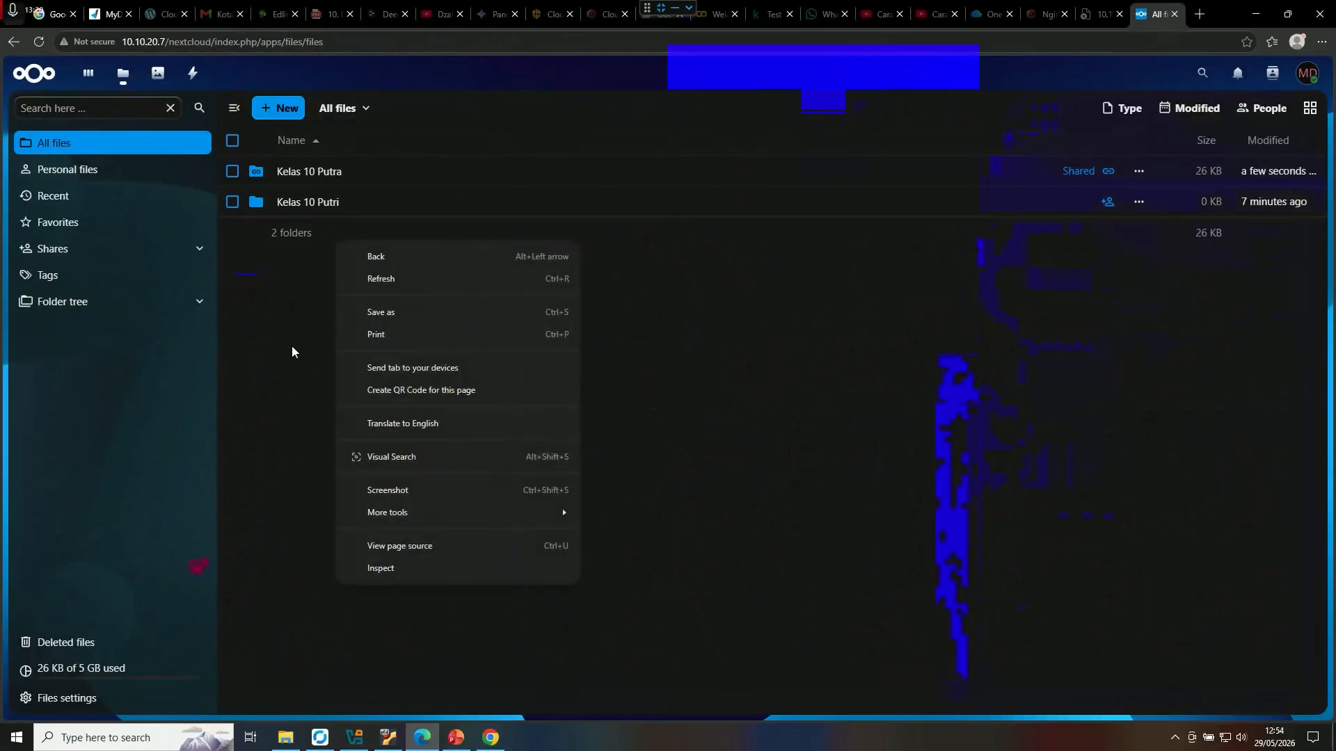
click(302, 302)
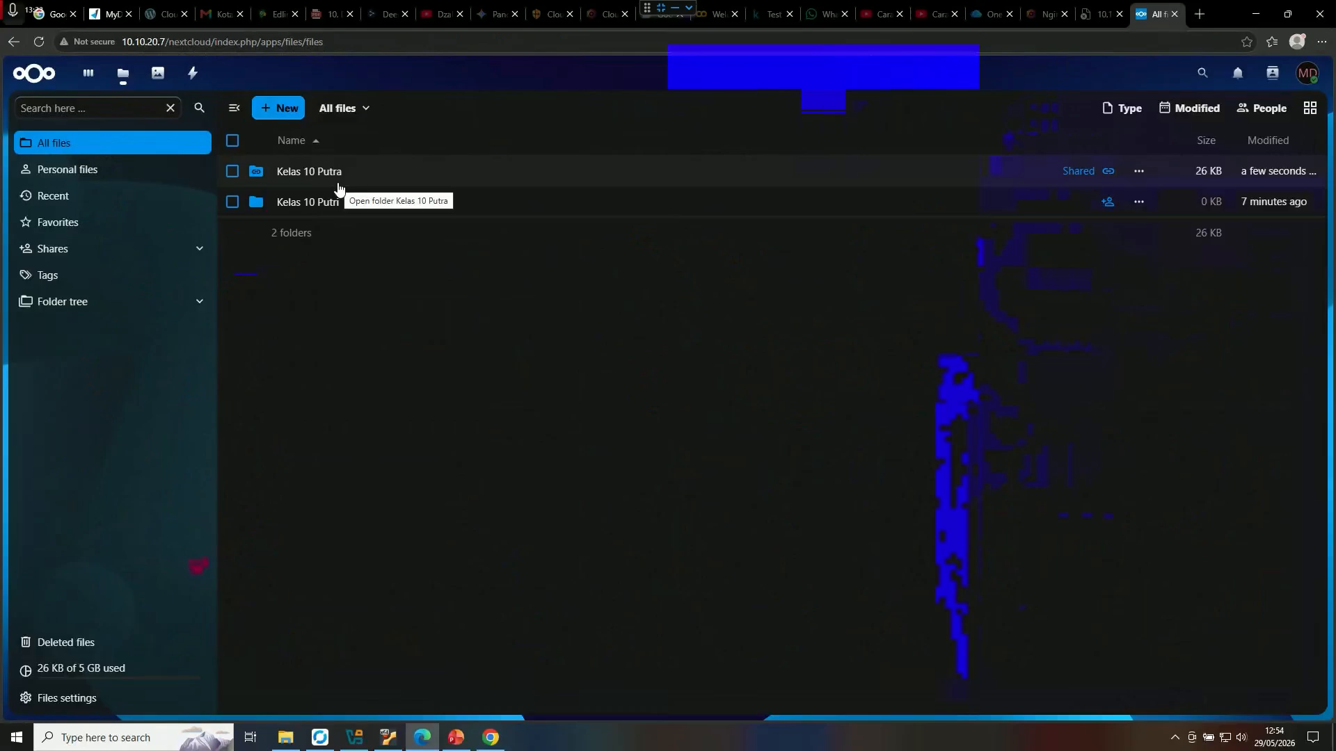
right_click(319, 232)
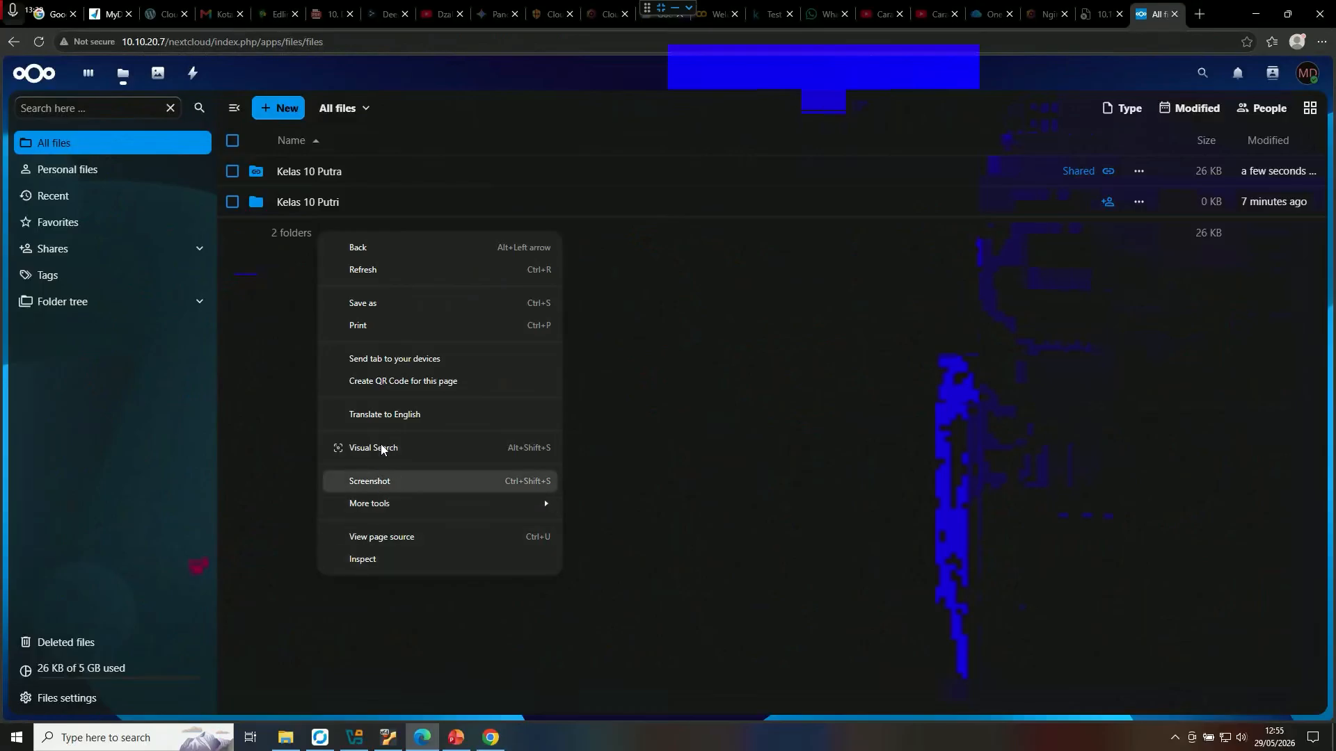
click(252, 301)
- Create a new folder named "Kelas 11 Putra" in All files
click(278, 108)
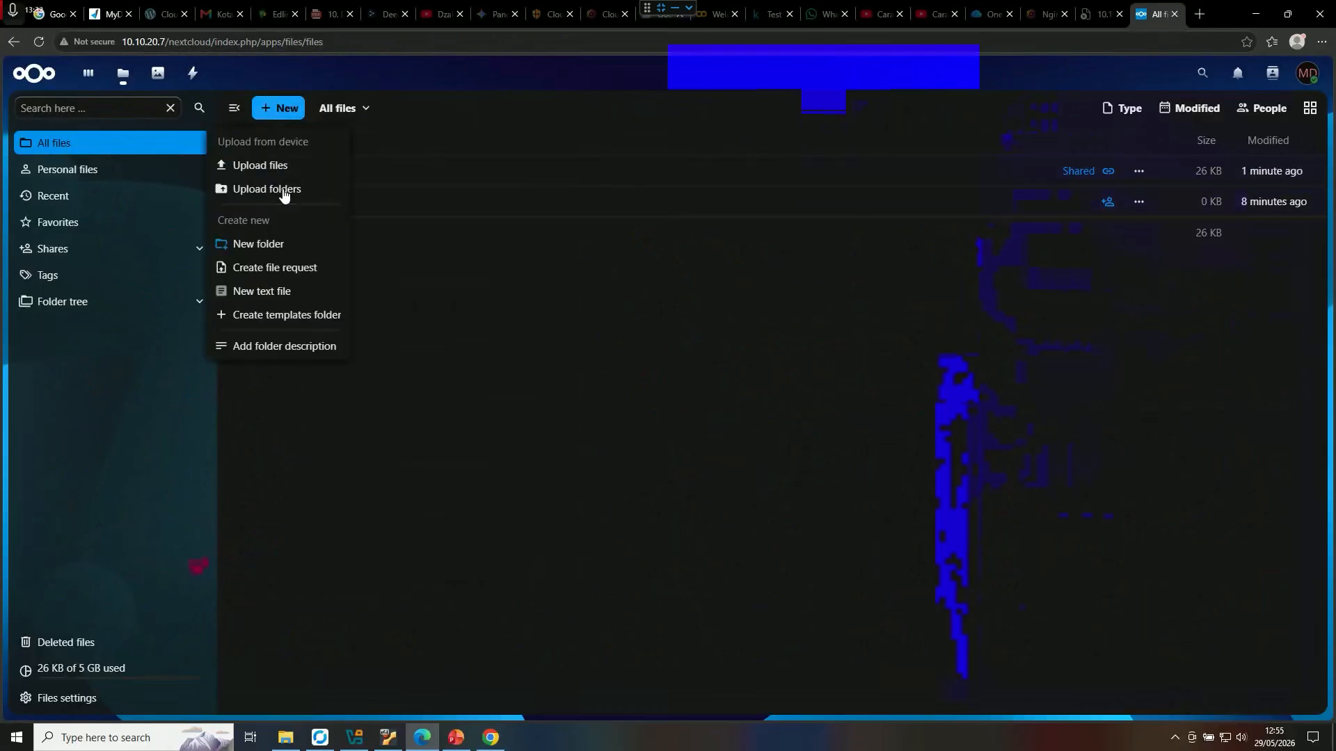
click(283, 245)
text(K)
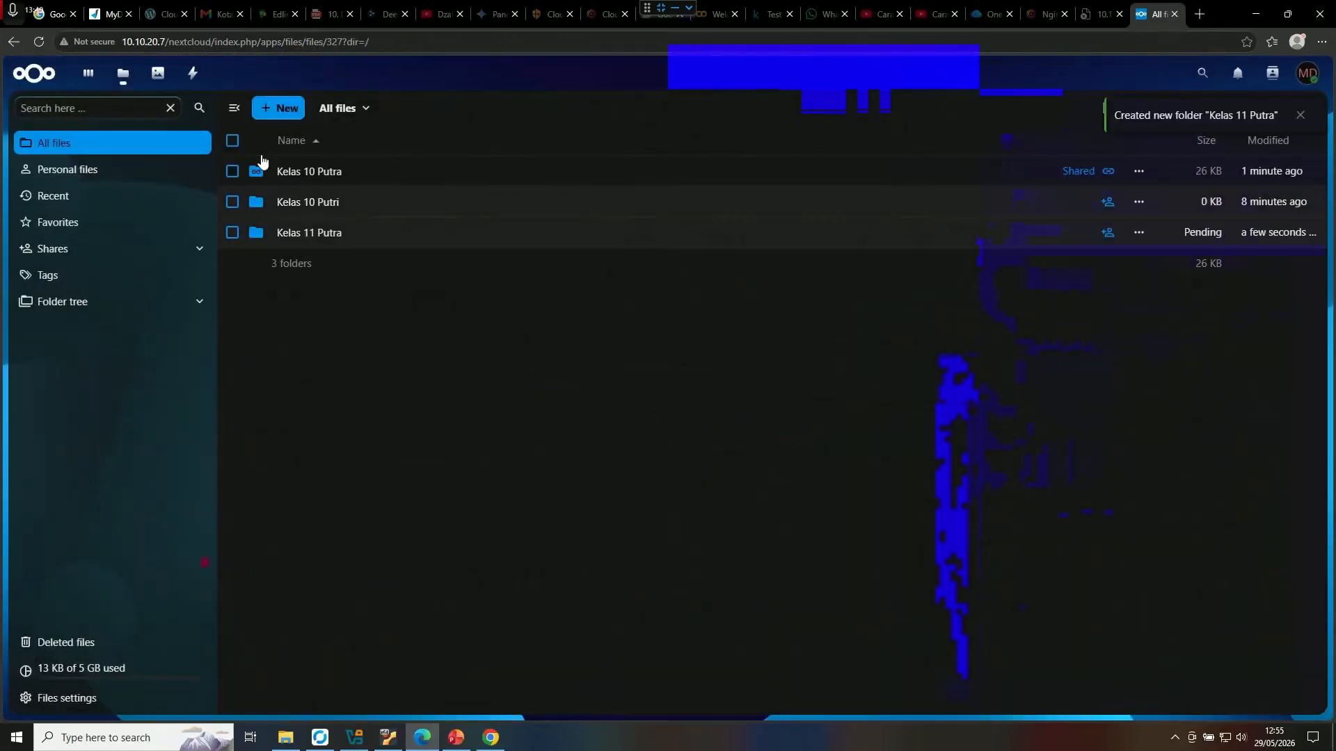
- Create a new folder named "Kelas 11 Putri" in All files
click(278, 109)
click(289, 249)
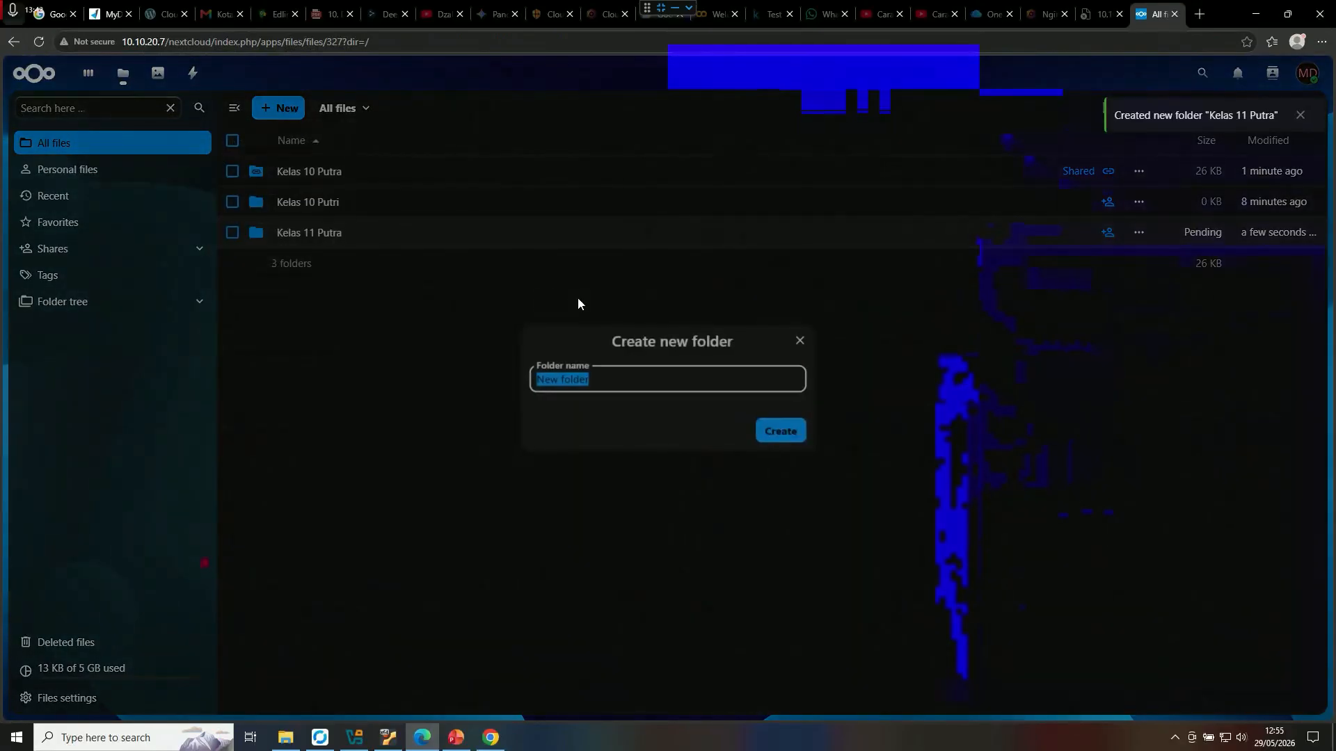
text(Kelas )
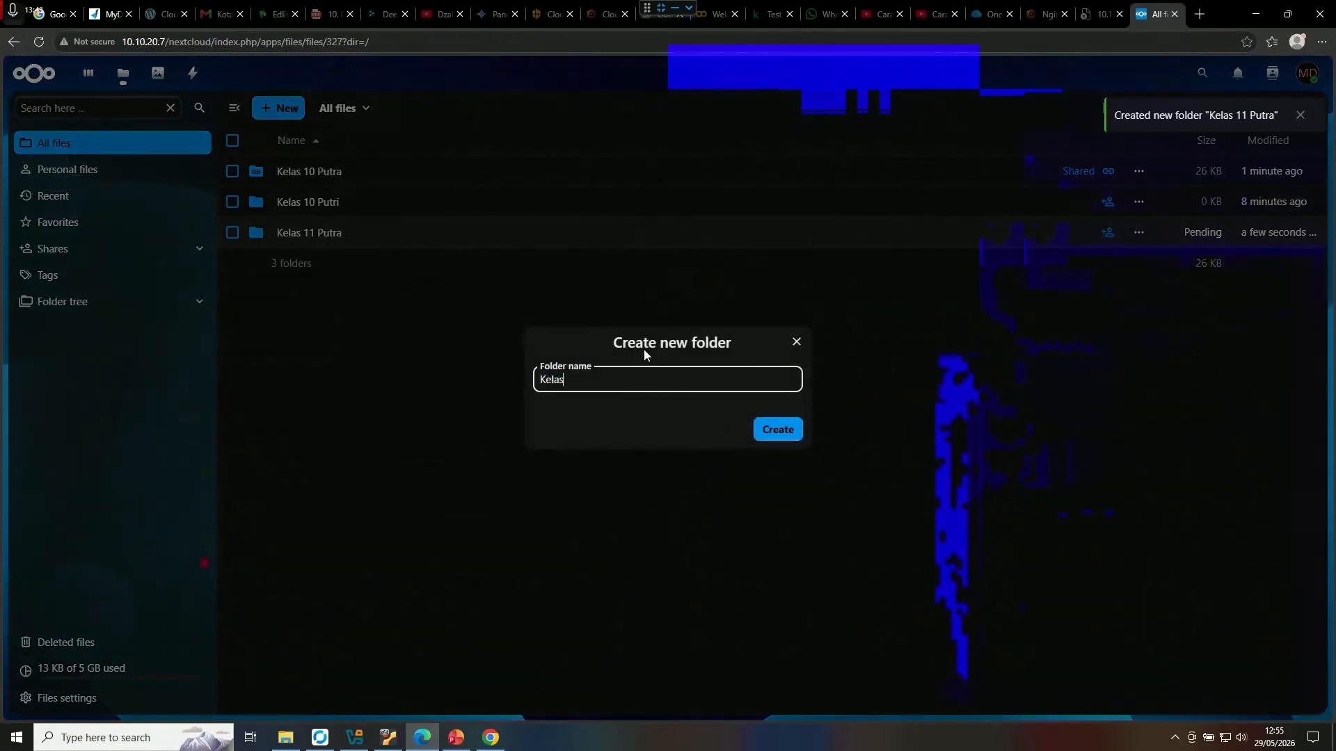
text(11 Putri)
click(793, 427)
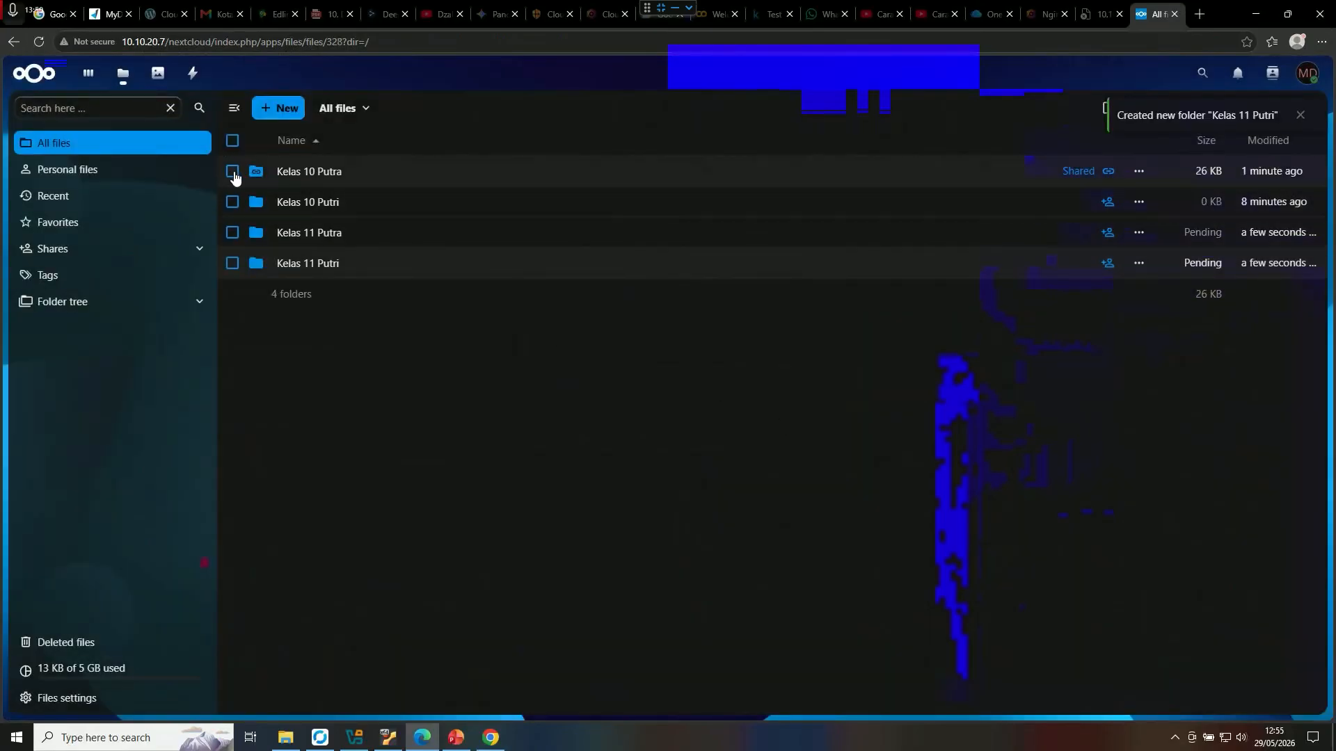
- Examine the class folders listed in All files at a larger page size, and restore the page to 100%
key(ctrl+plus)
key(ctrl+plus)
key(ctrl+plus)
key(ctrl+plus)
key(ctrl+plus)
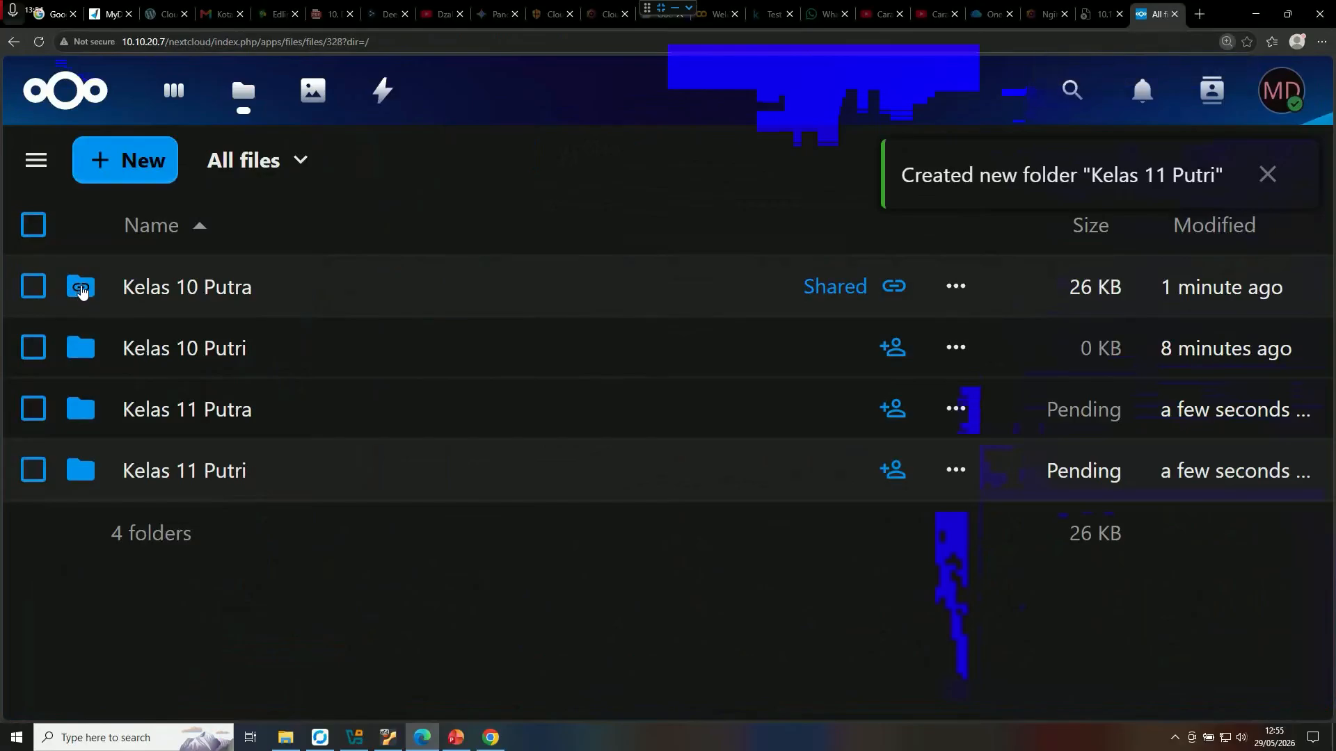
key(ctrl+minus)
key(ctrl+minus)
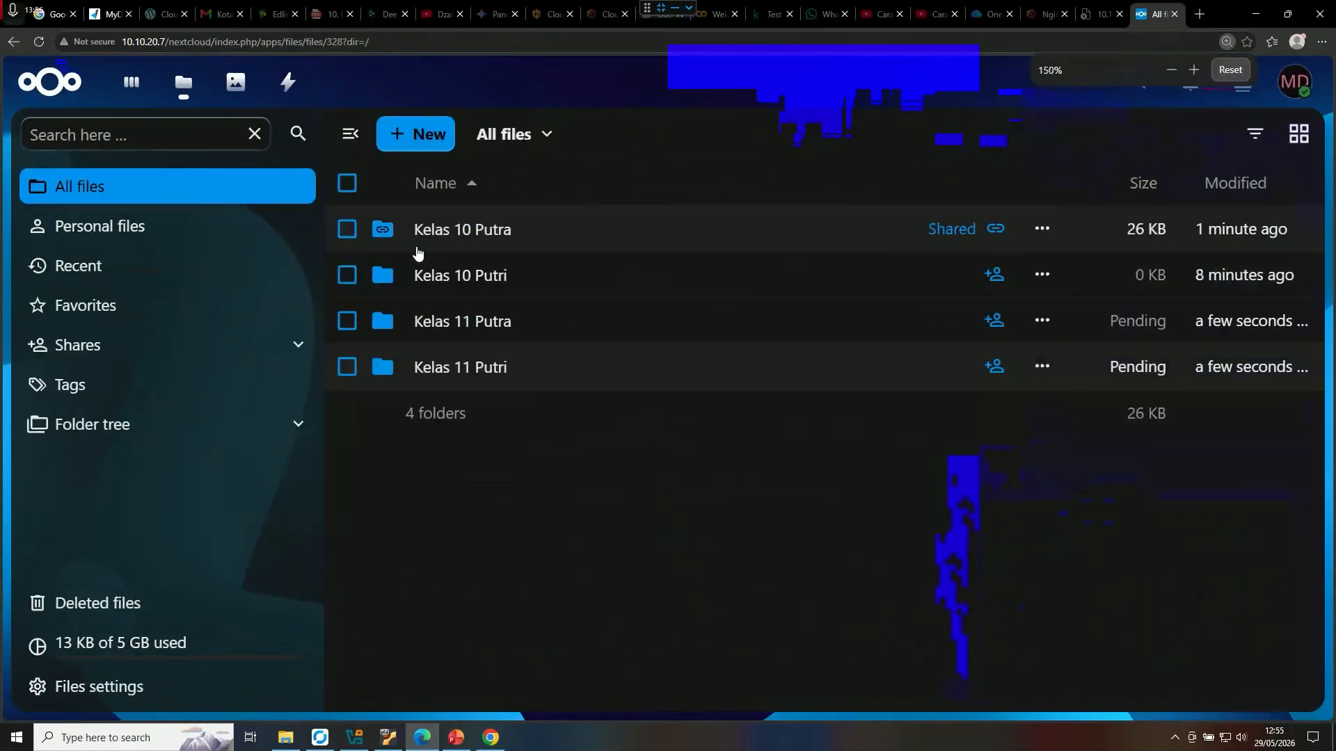
click(1228, 70)
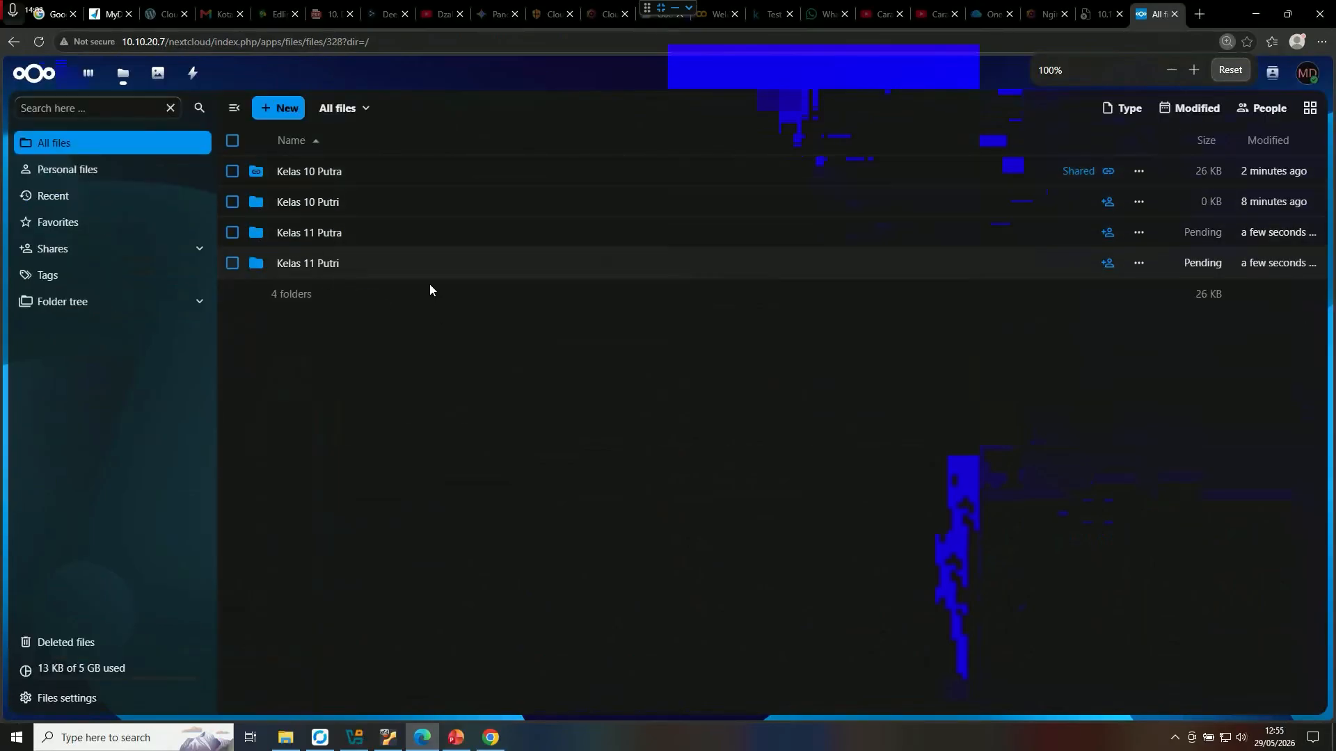
- Create a public link for "Kelas 11 Putri" and save it with custom permissions Read and Create
click(1107, 264)
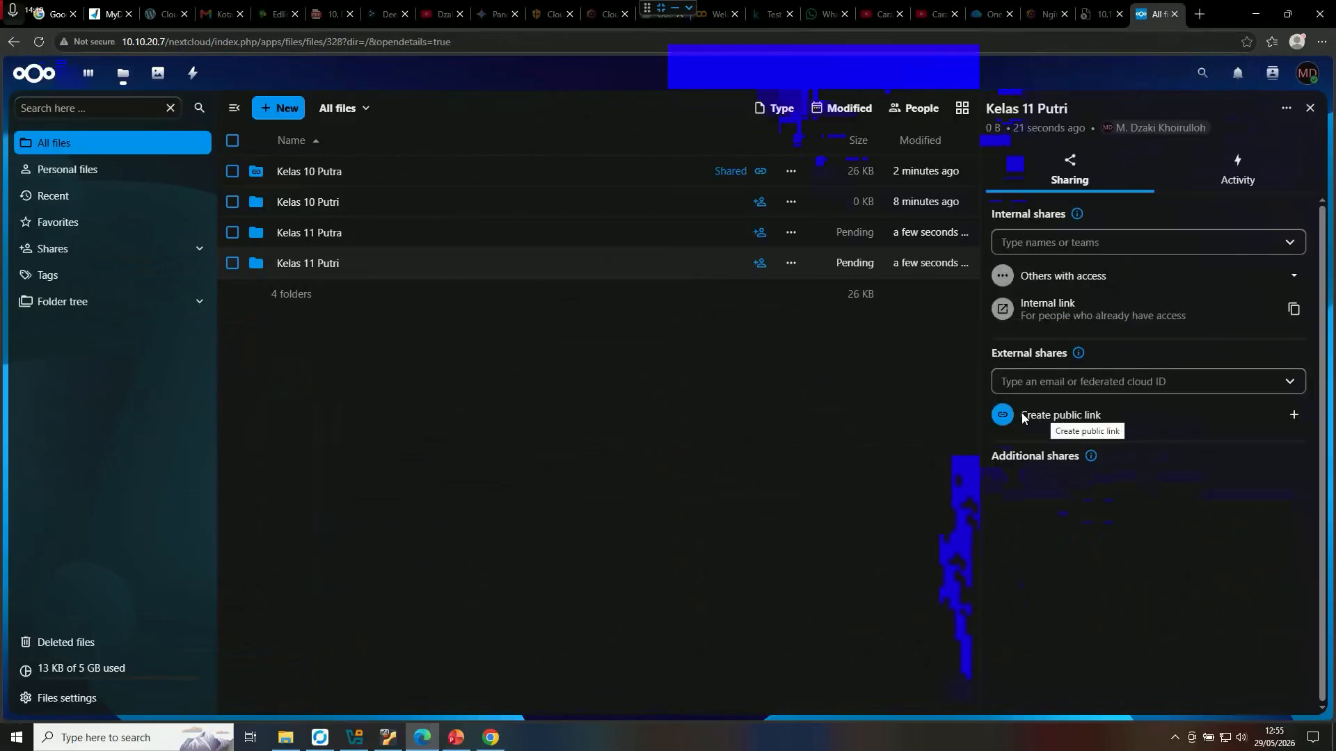
click(1294, 418)
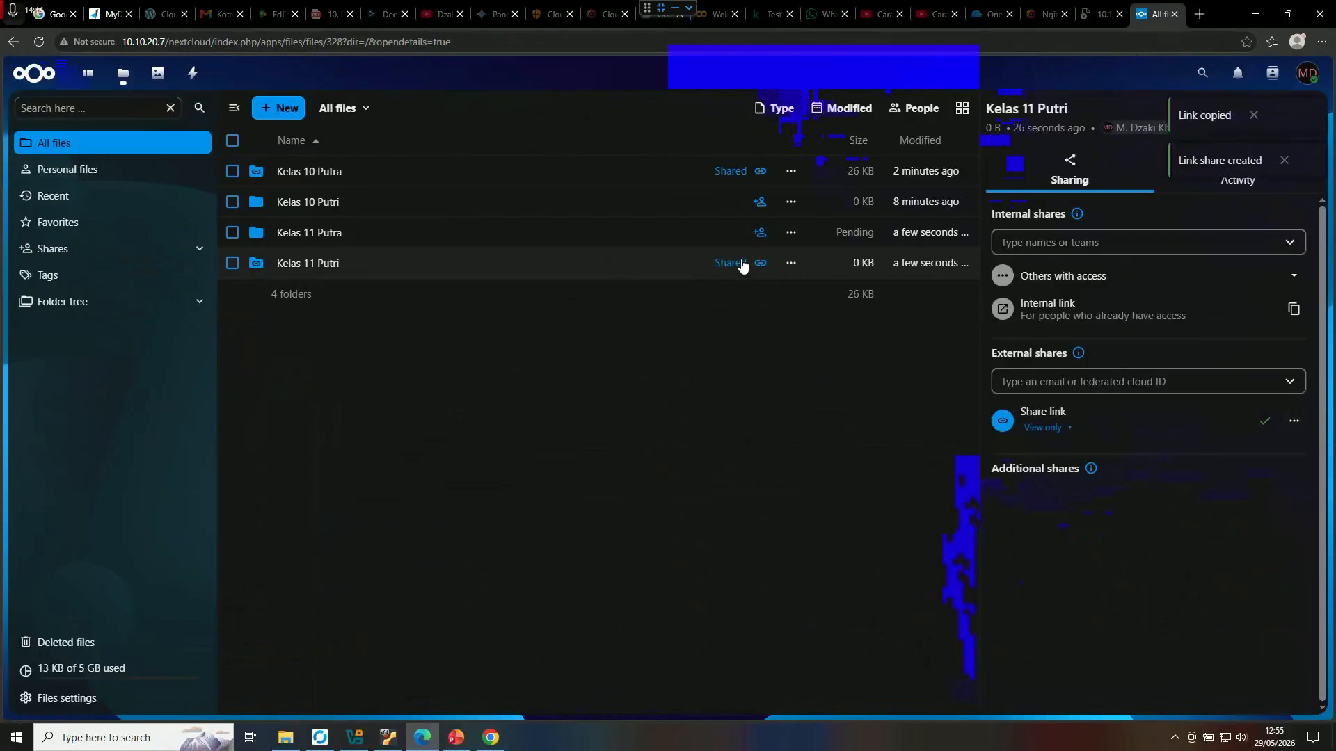
click(1061, 431)
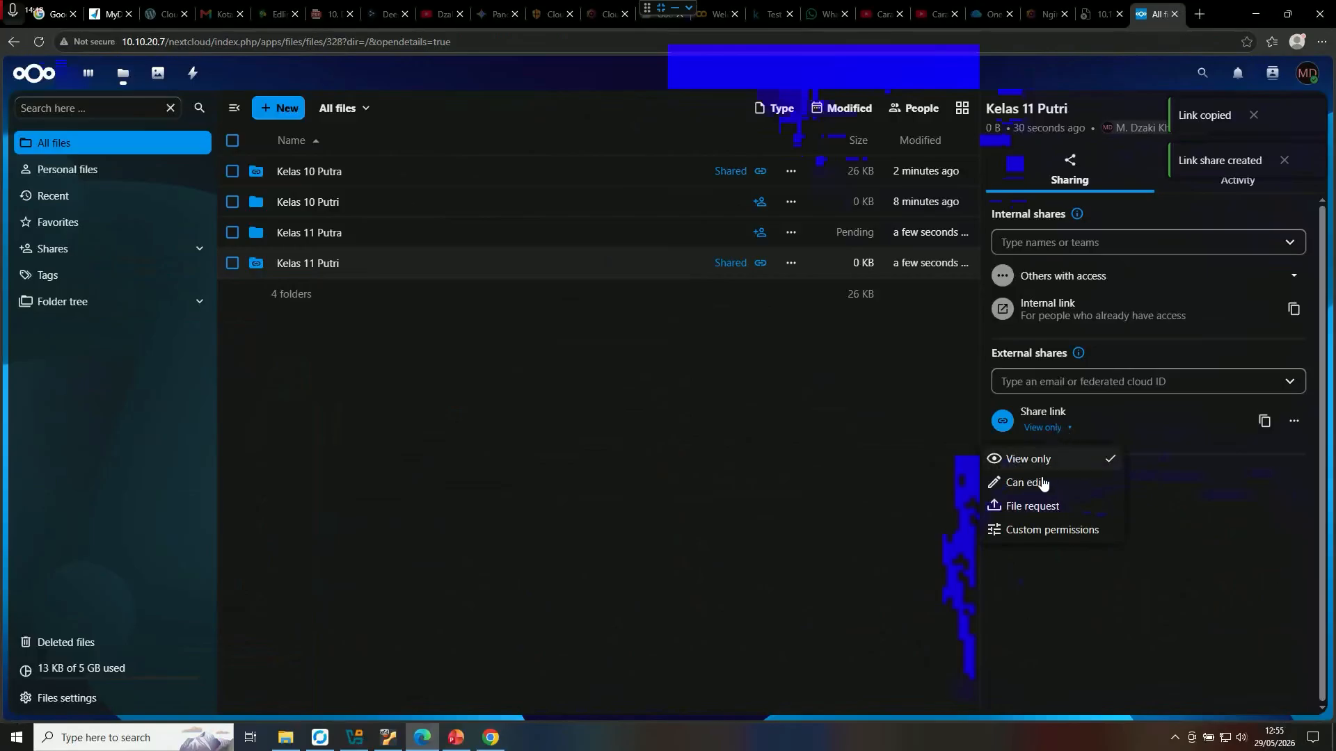
click(1036, 530)
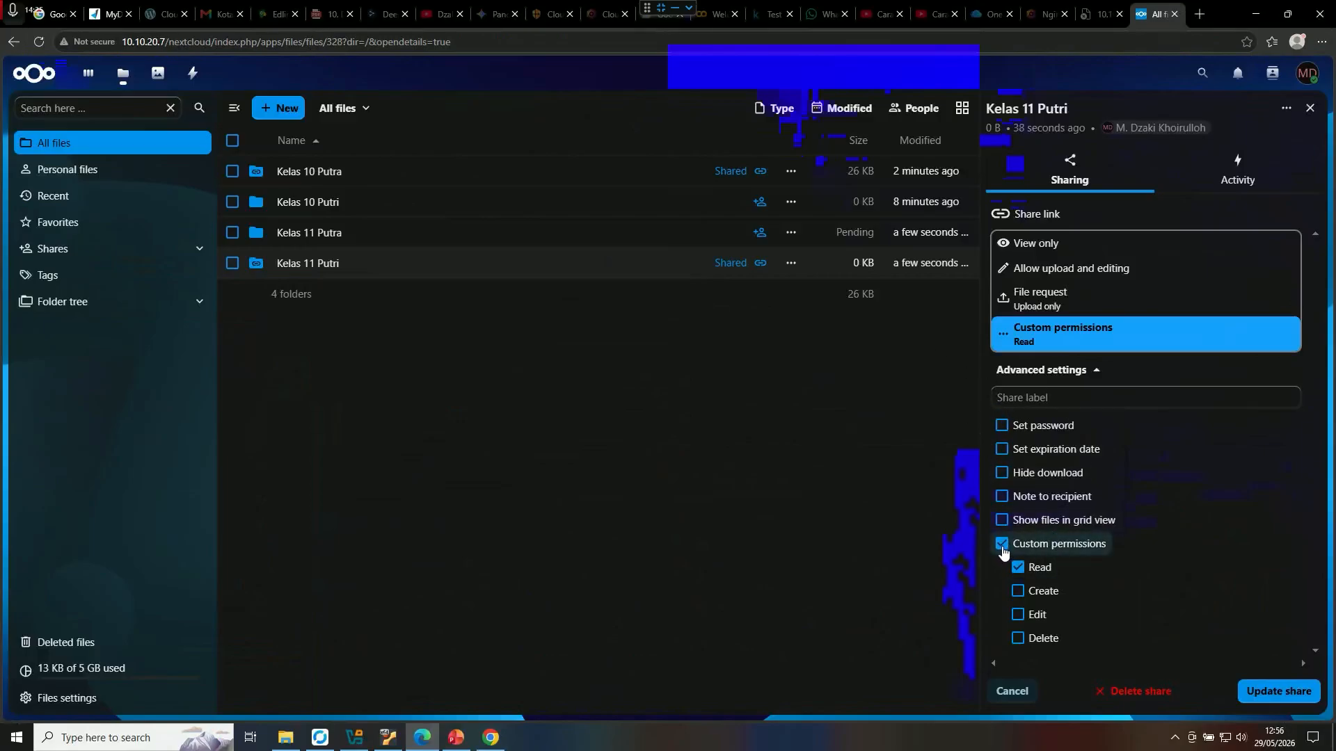
click(1018, 592)
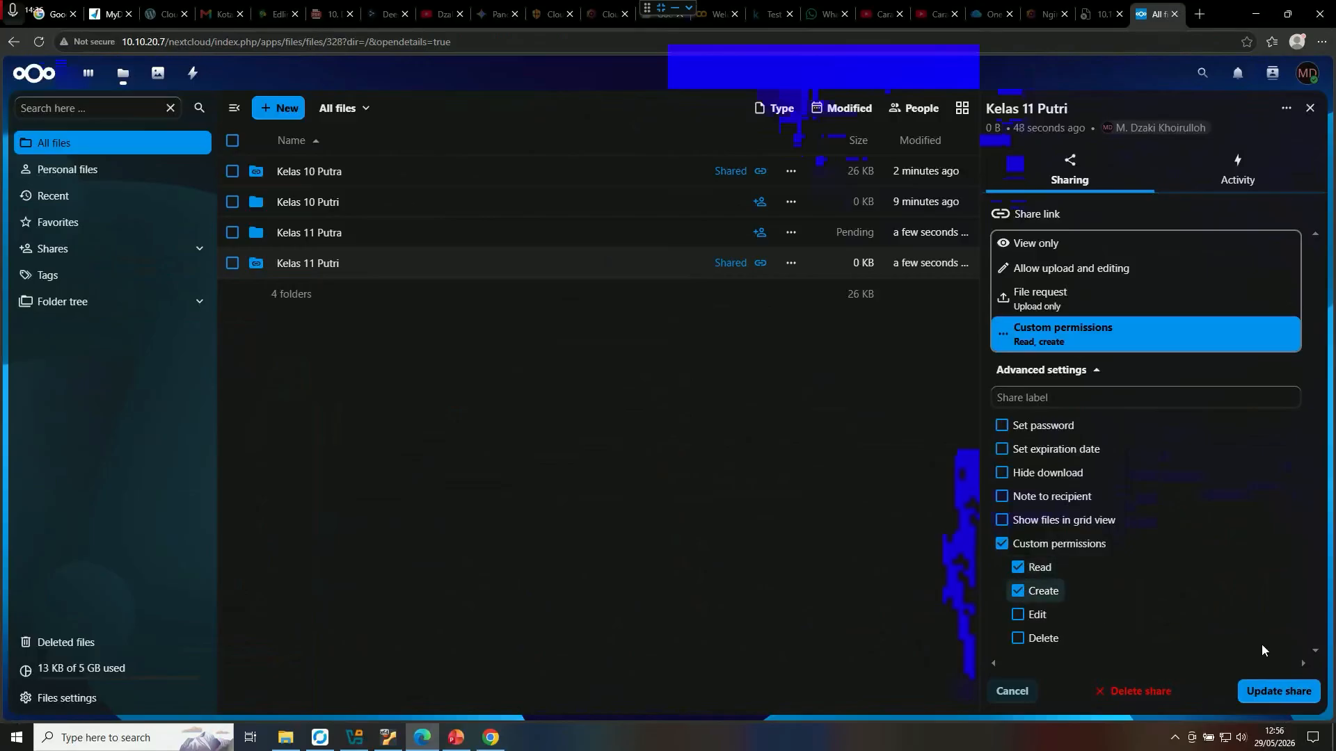
click(1287, 696)
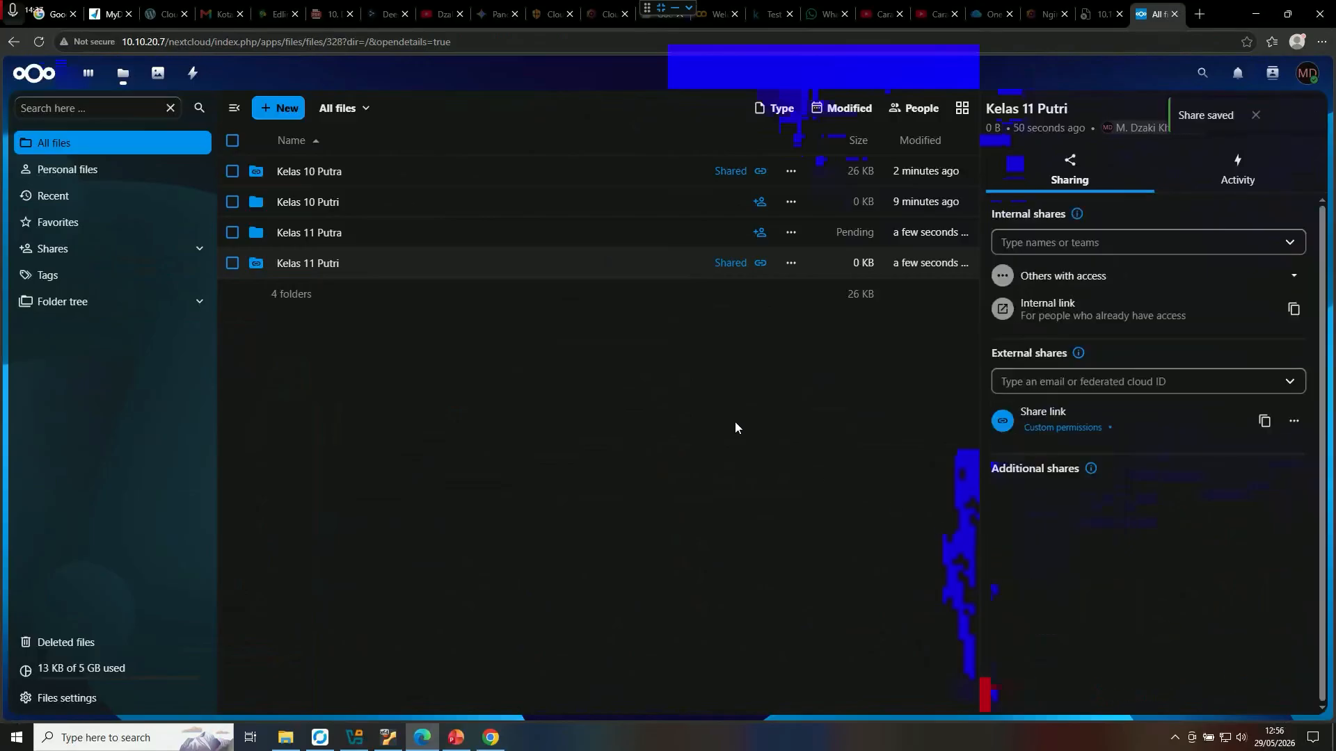
- Open the "Kelas 11 Putri" folder and copy its public share link from the sharing details
click(300, 262)
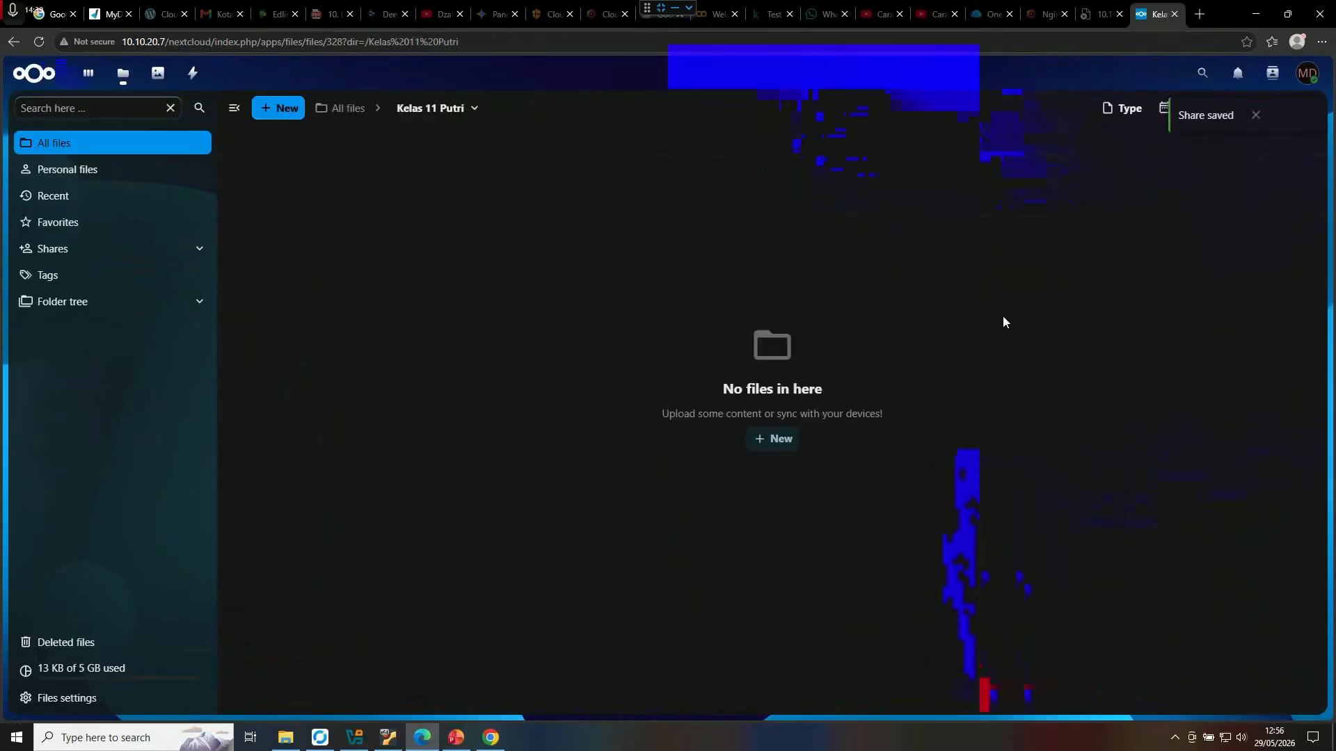
click(472, 117)
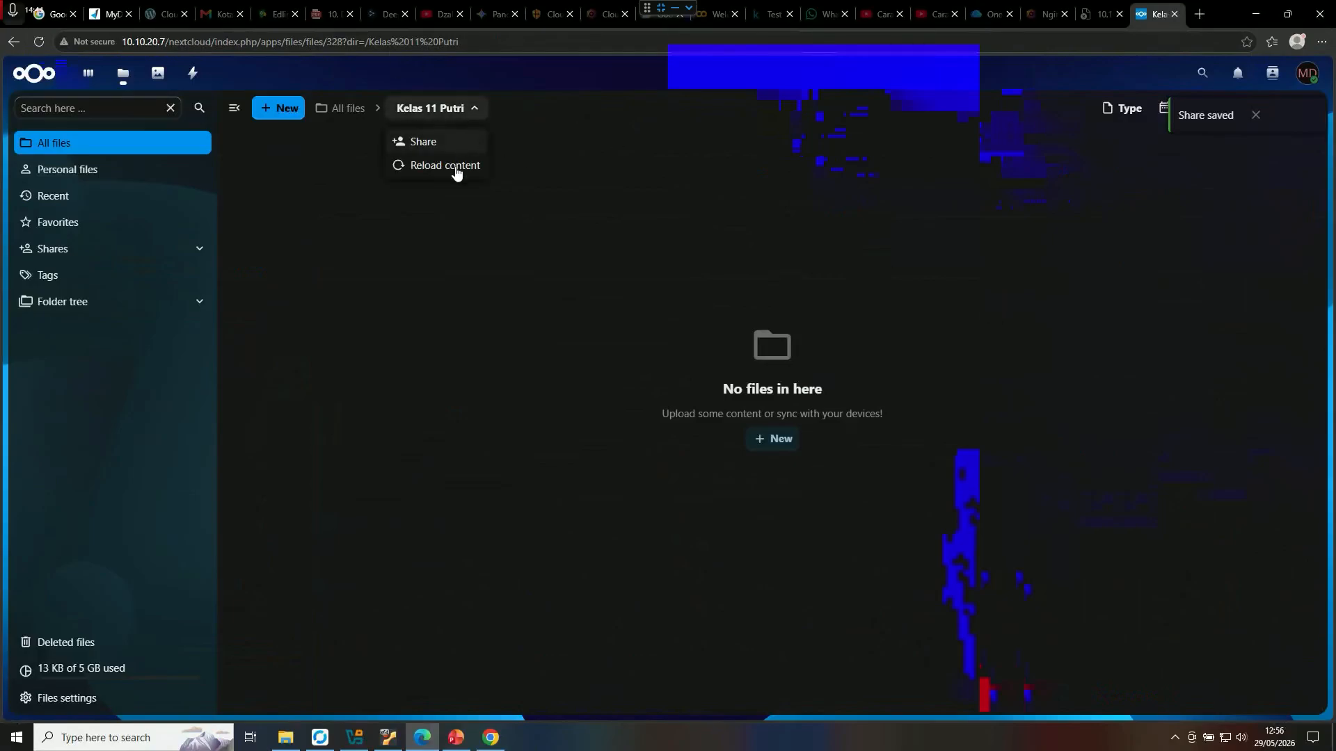
click(447, 143)
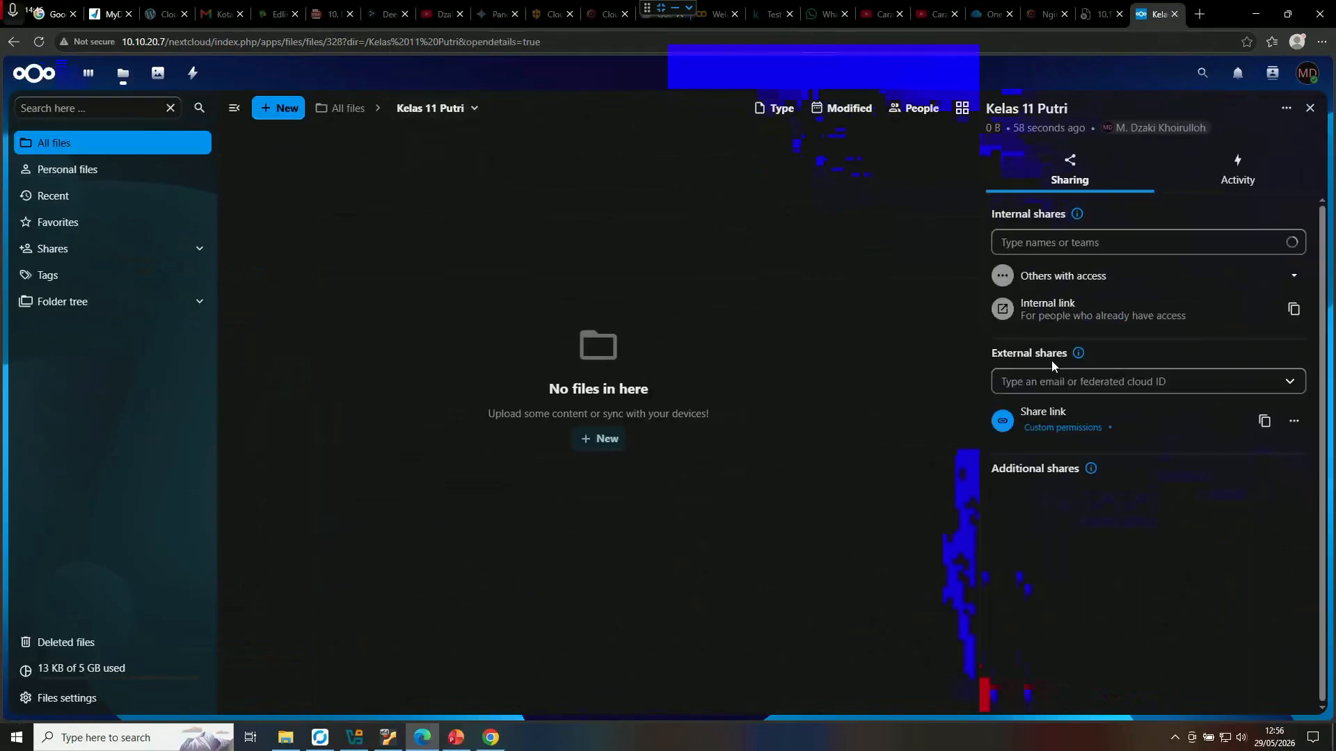
click(1266, 423)
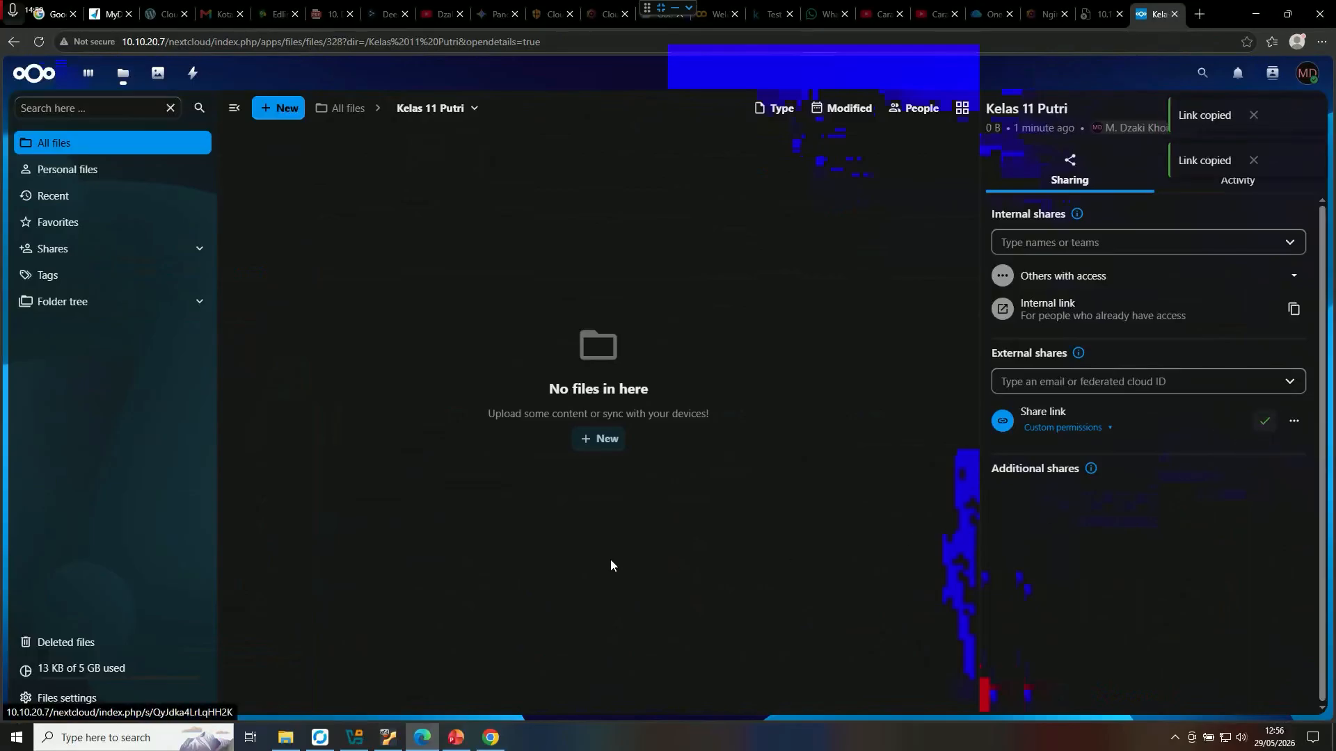
- Switch to Chrome and open the copied "Kelas 11 Putri" share link in a new tab, dismissing the translation prompt
click(490, 737)
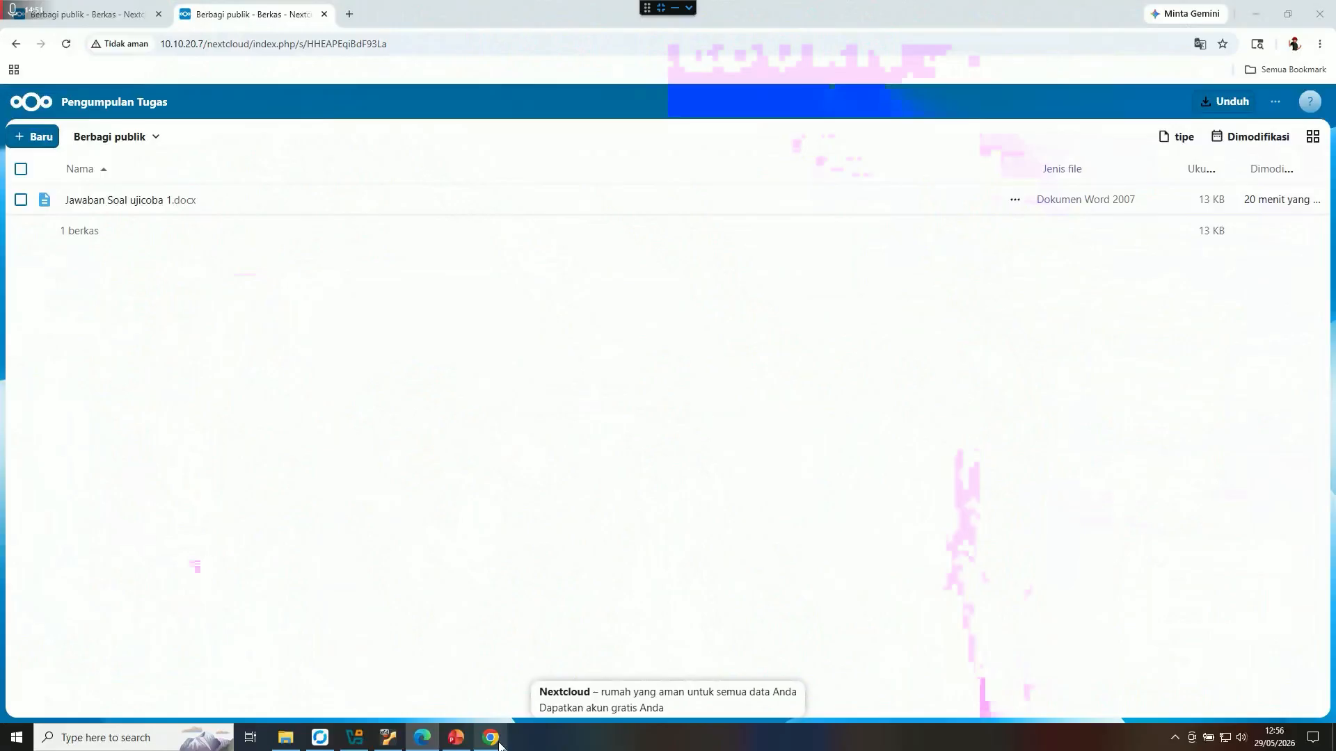
click(349, 14)
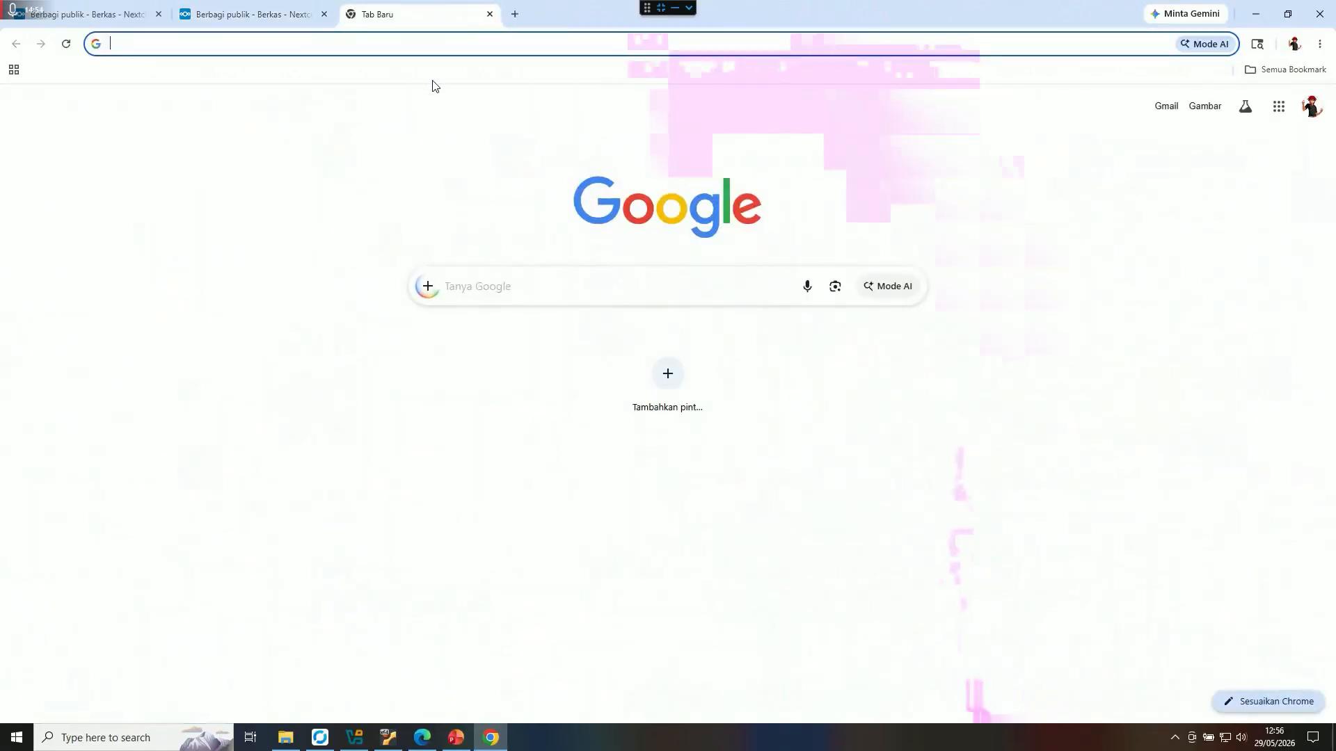
key(ctrl+v)
key(Return)
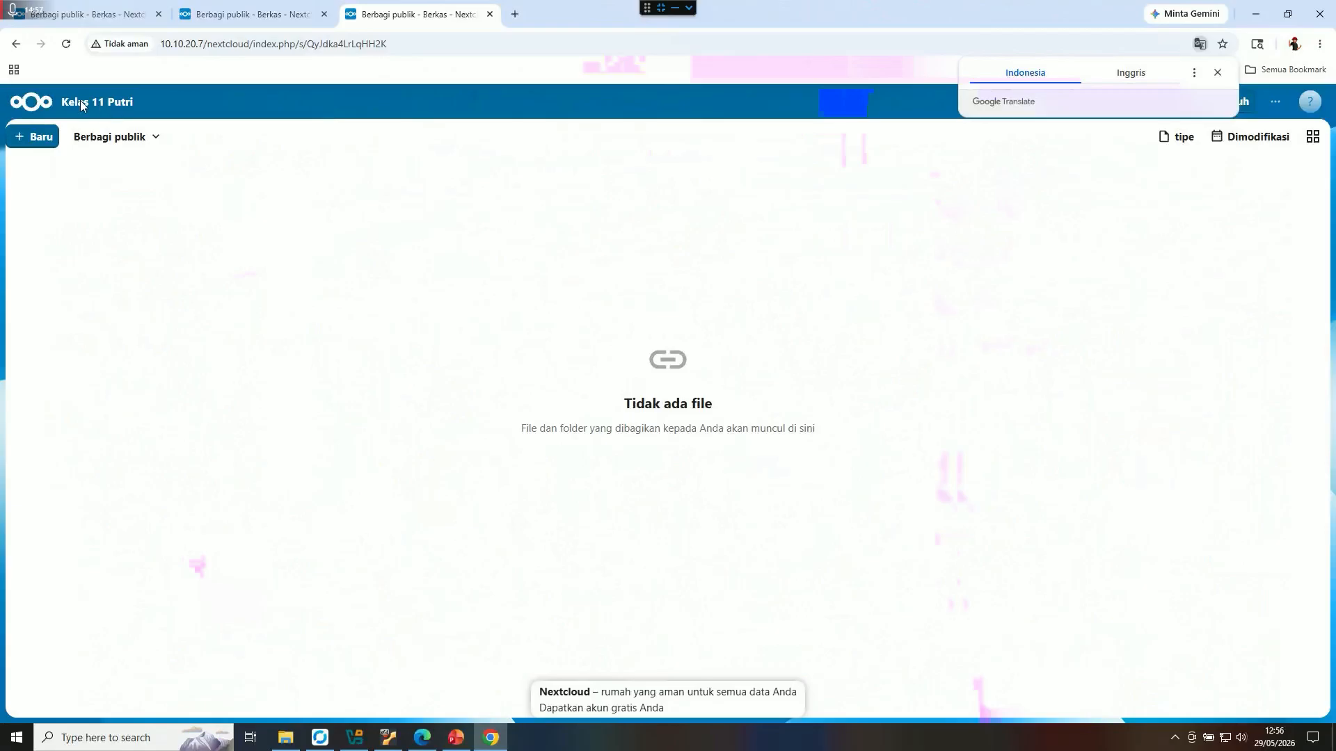
click(135, 101)
- Copy the path of "foto_profil.png" from the Pictures folder in File Explorer and return to the public share
click(295, 744)
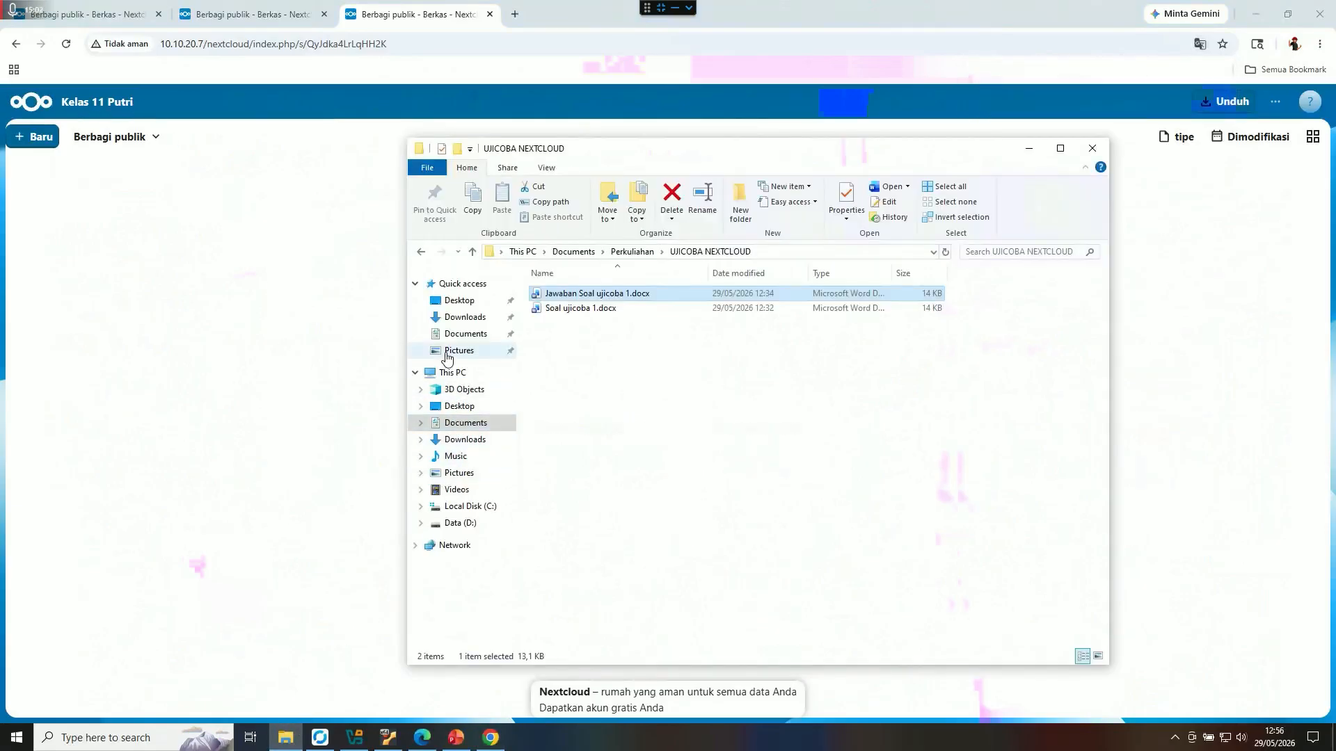
click(448, 351)
scroll(567, 370, down, 3)
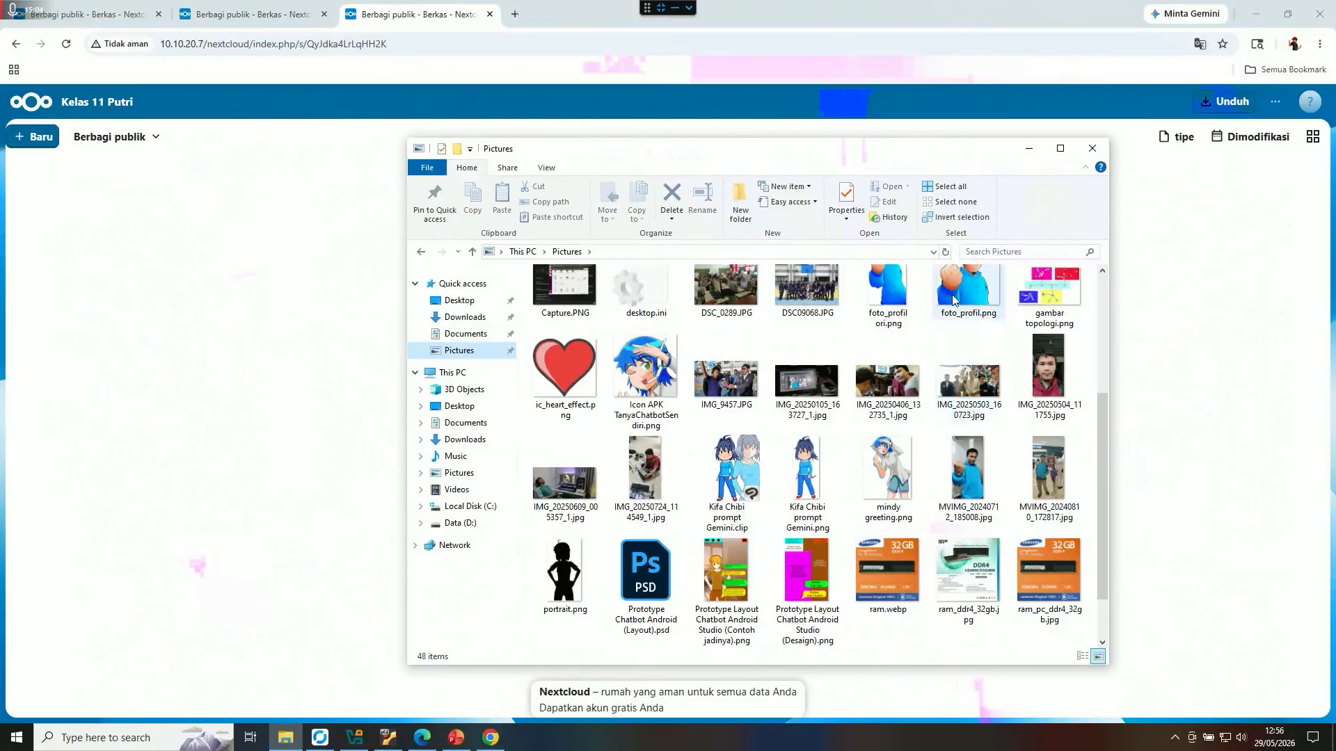
click(949, 298)
scroll(967, 417, up, 5)
click(158, 258)
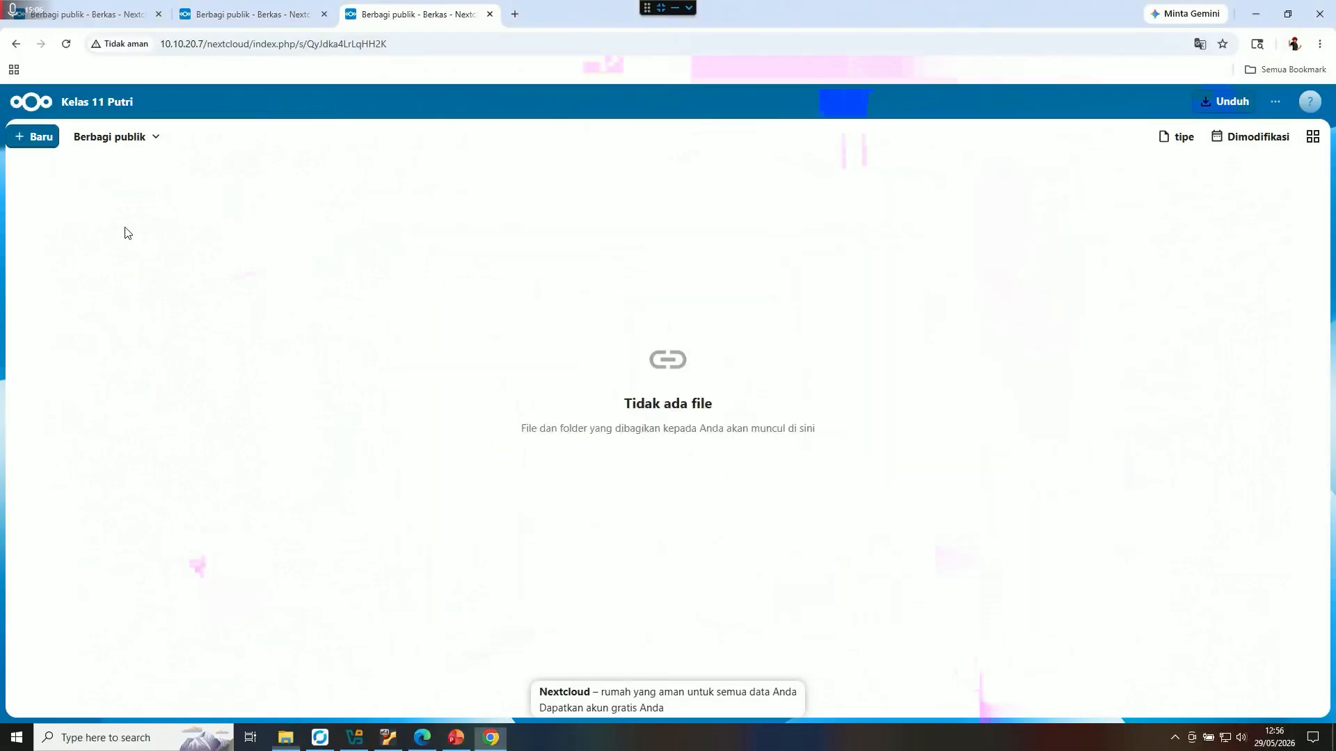
- Upload "foto_profil.png" to the public "Kelas 11 Putri" share using the copied file path
click(24, 137)
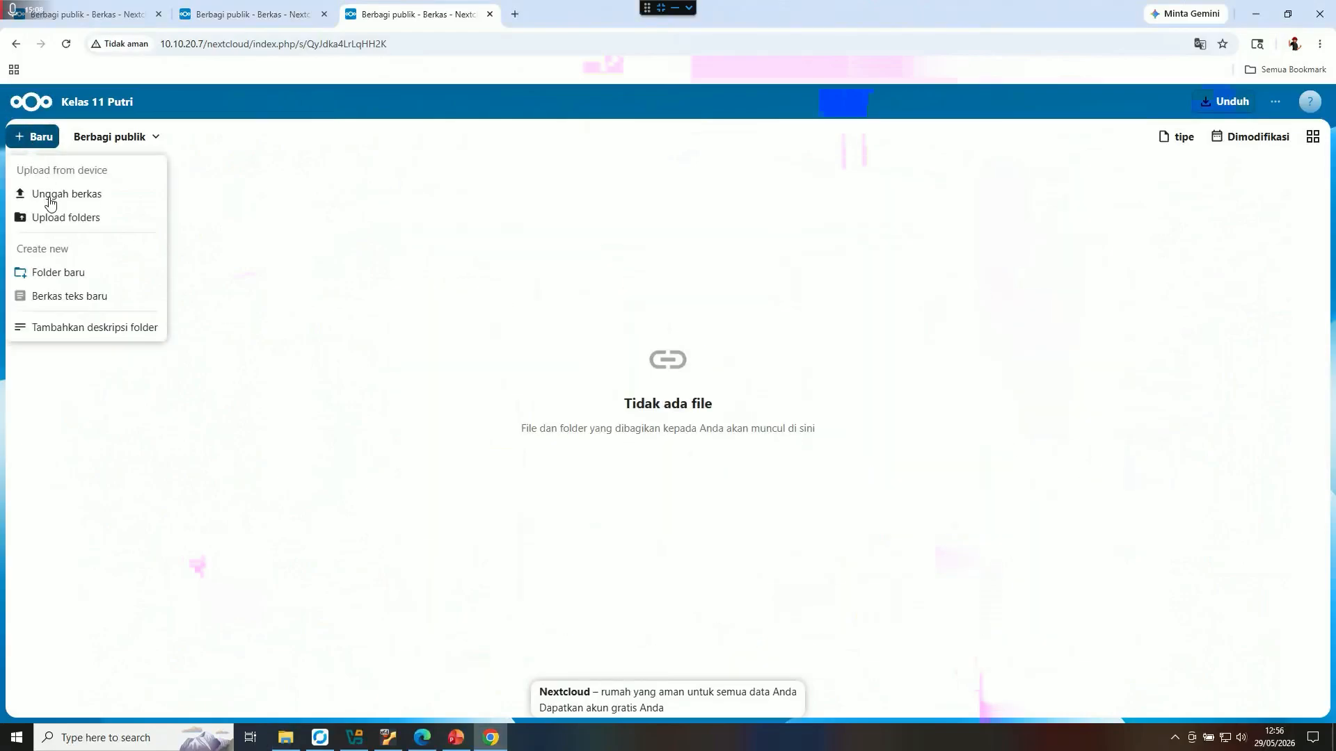
click(46, 199)
key(ctrl+v)
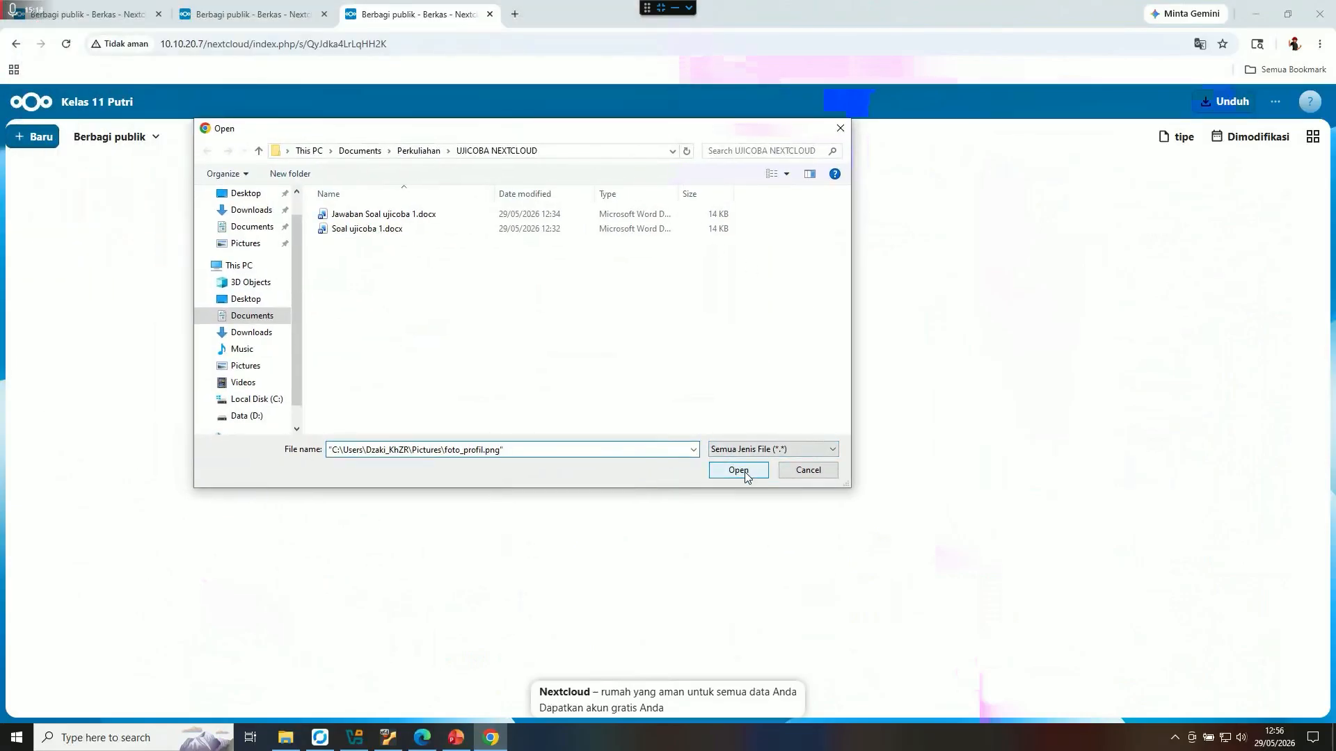
click(738, 471)
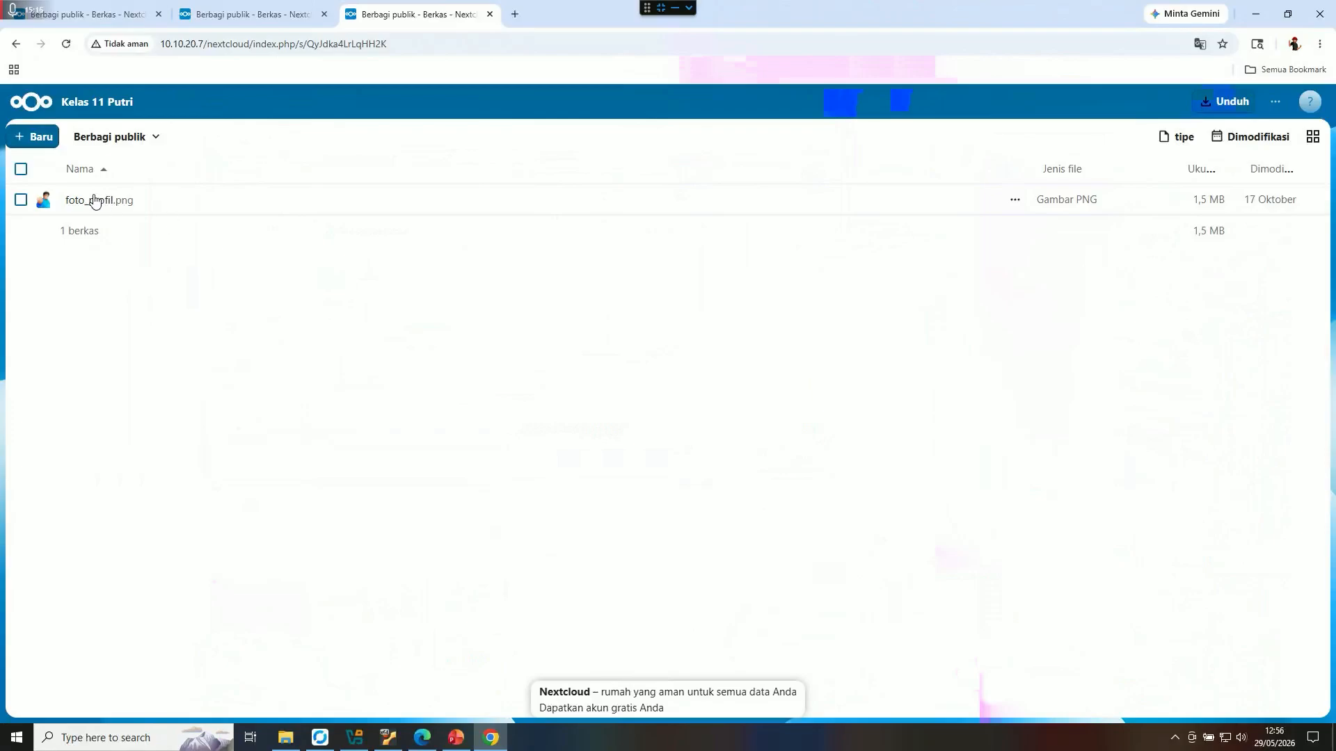
- Check the visitor identity options of the public share and the Chrome profile details, and close them
click(1310, 102)
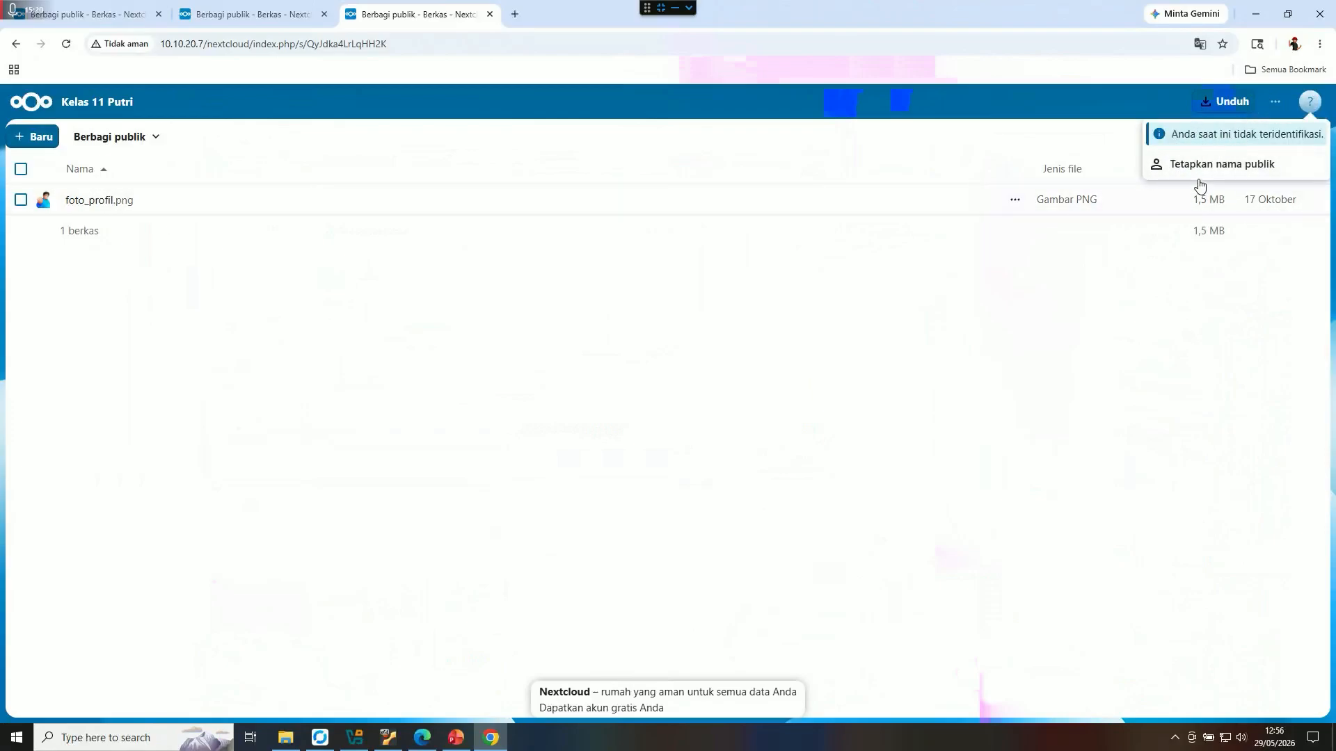
click(1294, 47)
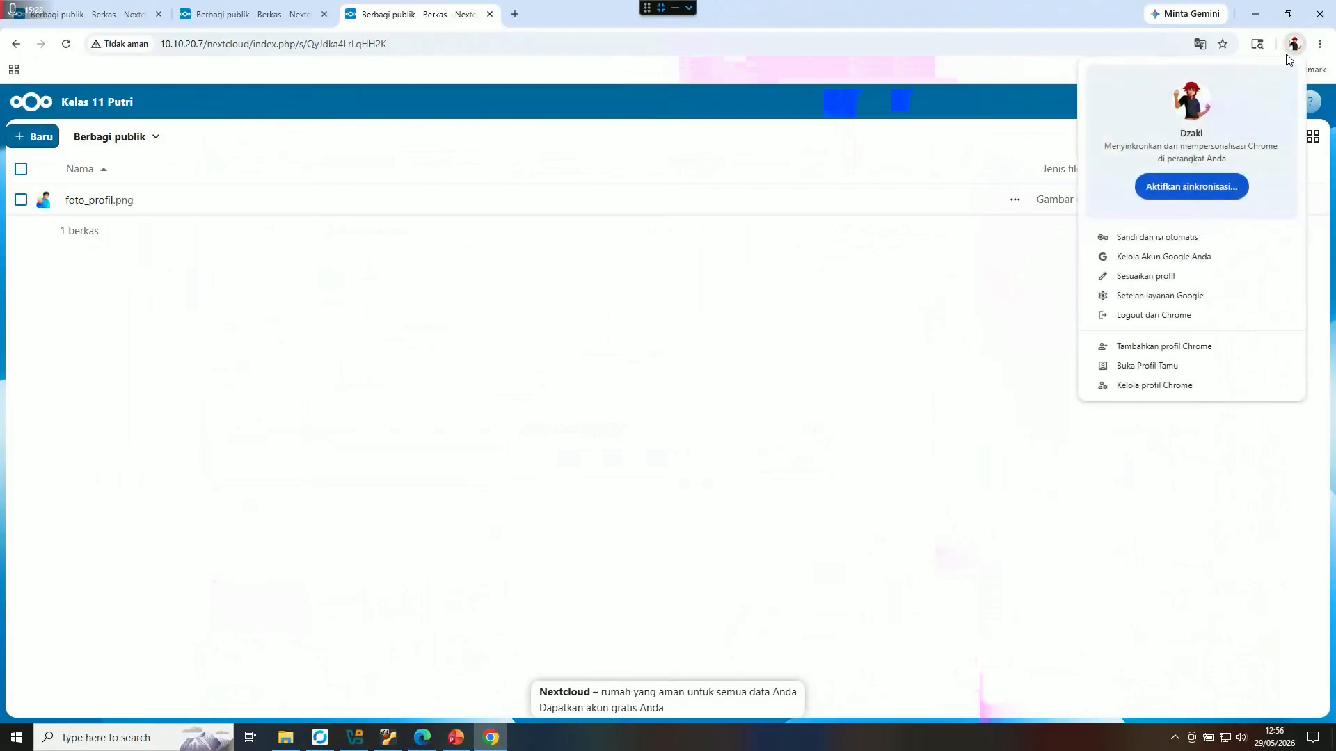
key(Escape)
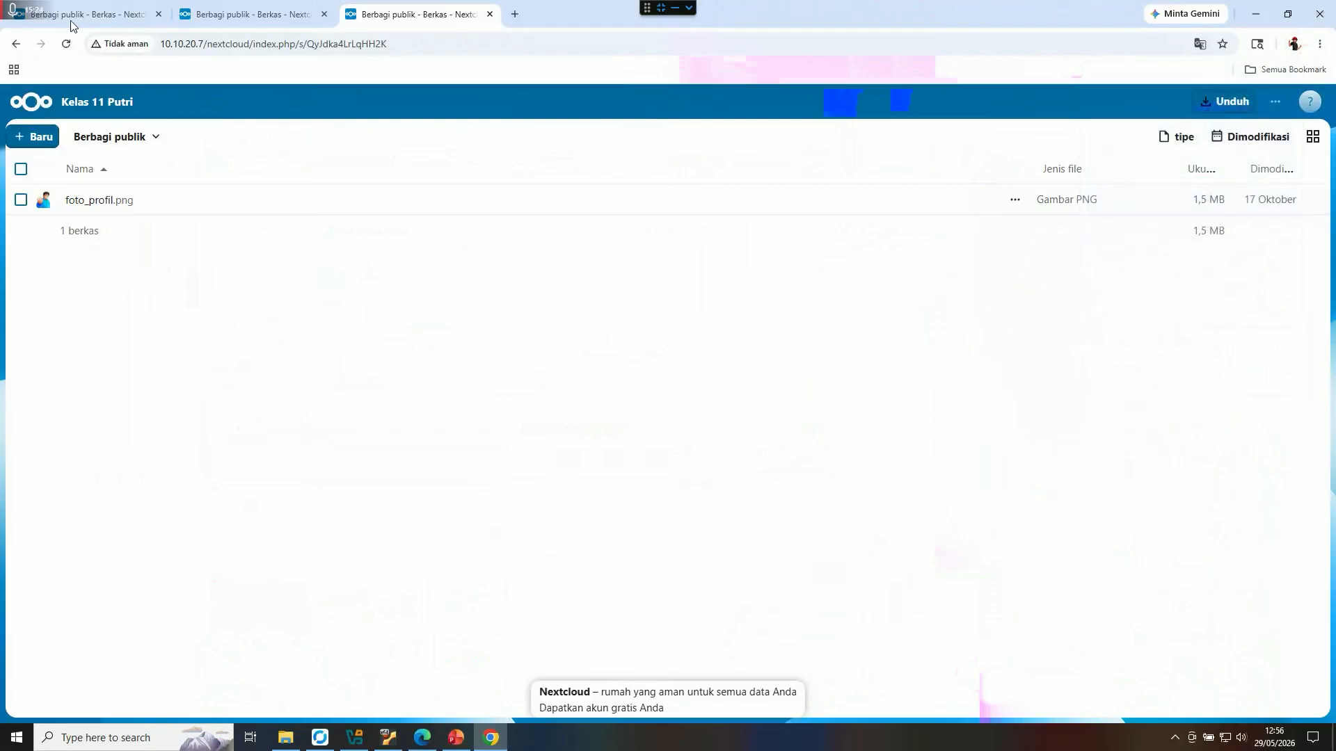
- Examine the share link's address, highlighting the server IP 10.10.20.7 and the full link without changing it
drag(206, 42, 160, 44)
click(186, 44)
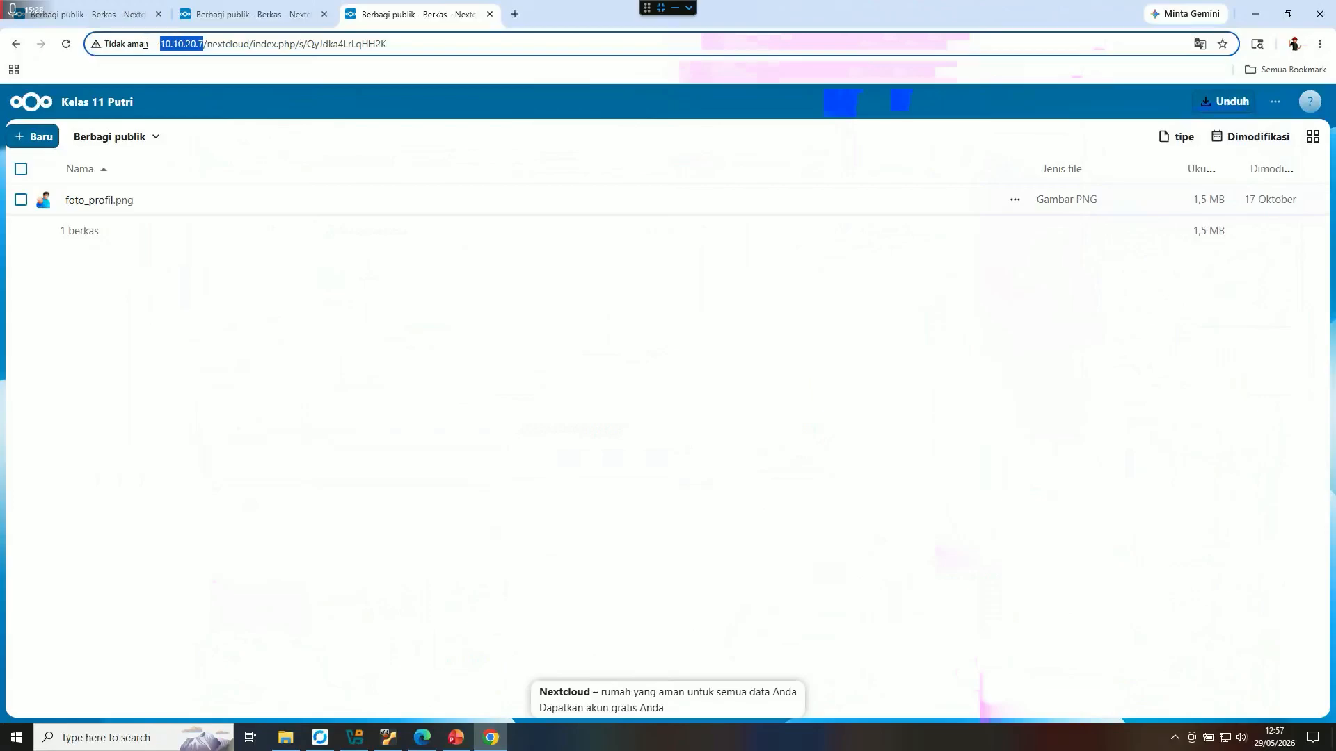
click(507, 48)
drag(446, 44, 159, 44)
click(245, 326)
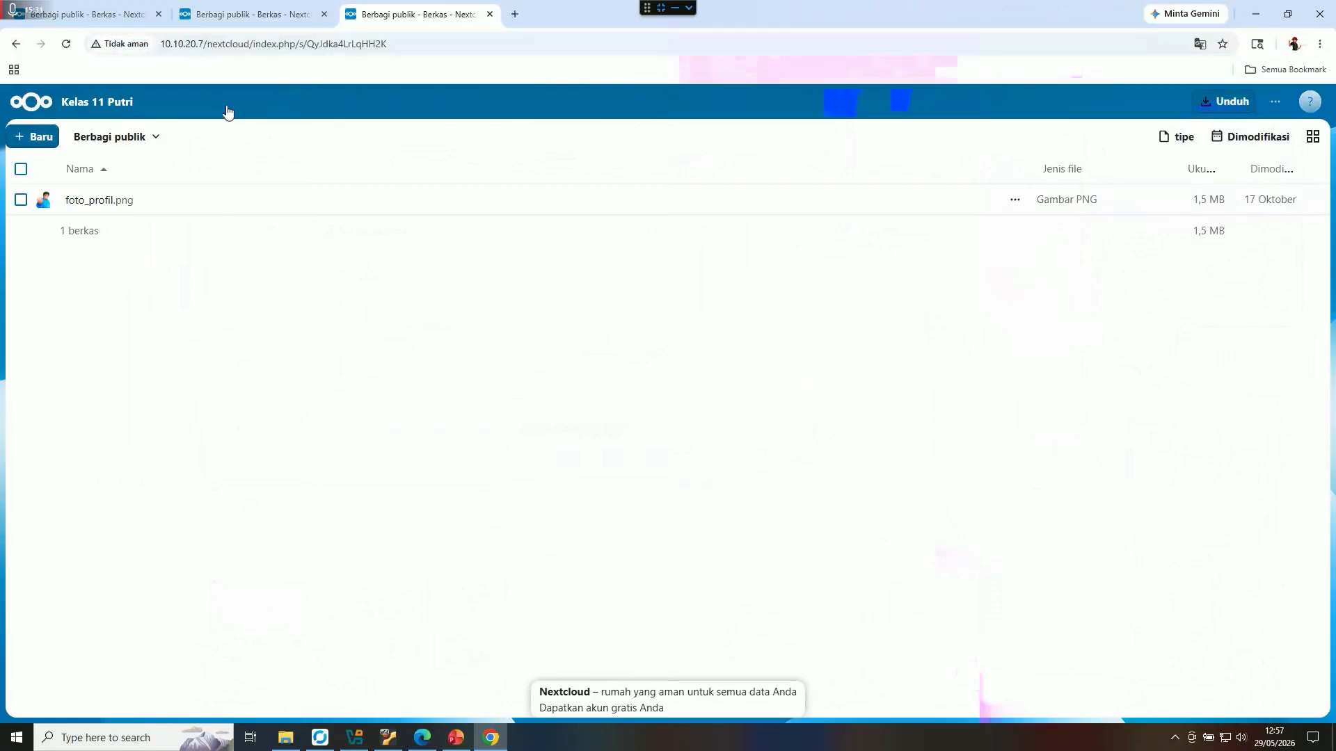
click(380, 47)
click(167, 340)
click(196, 40)
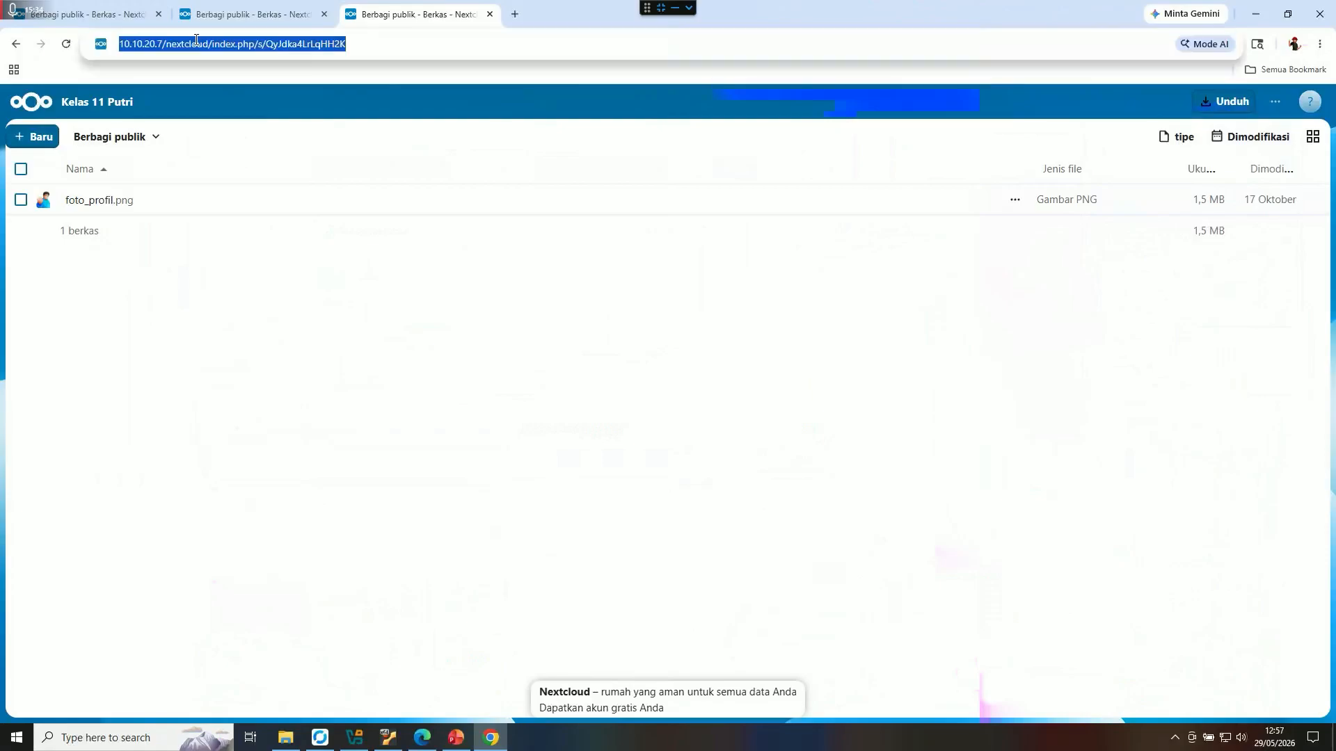
click(160, 44)
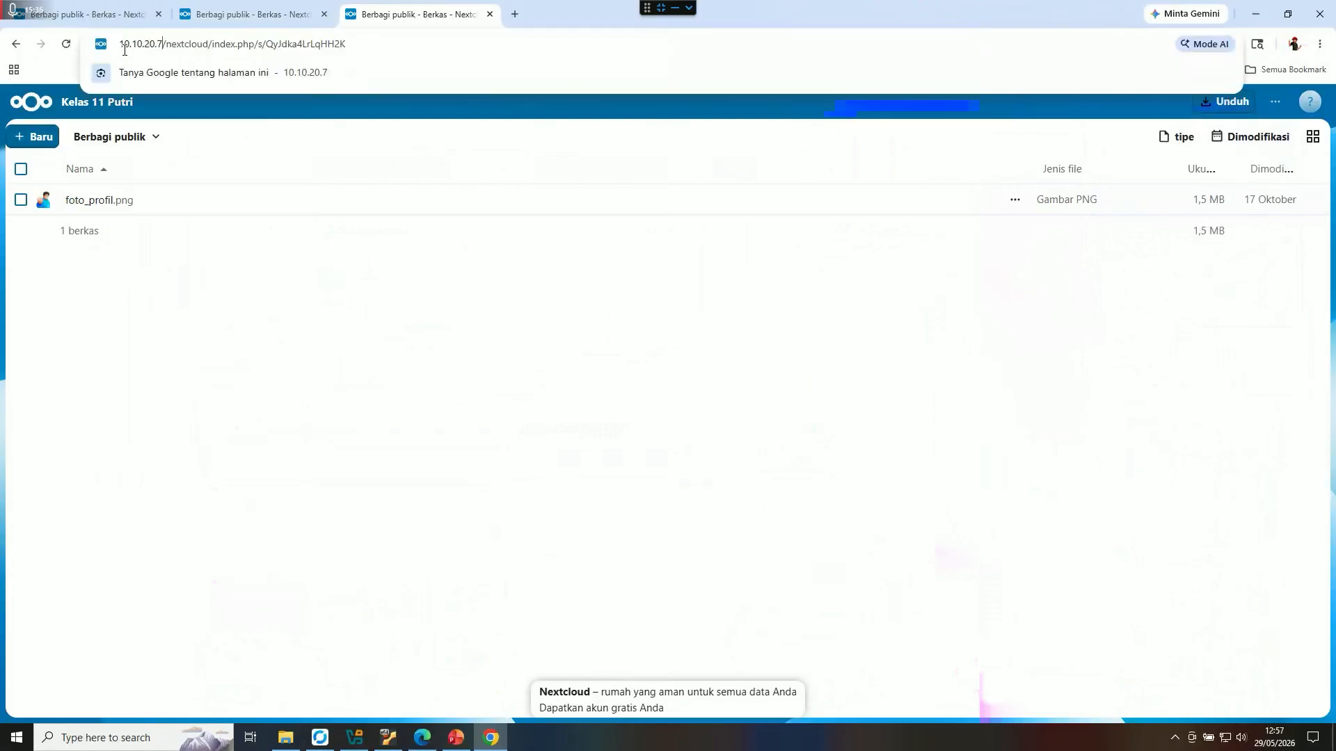
double_click(137, 49)
click(257, 359)
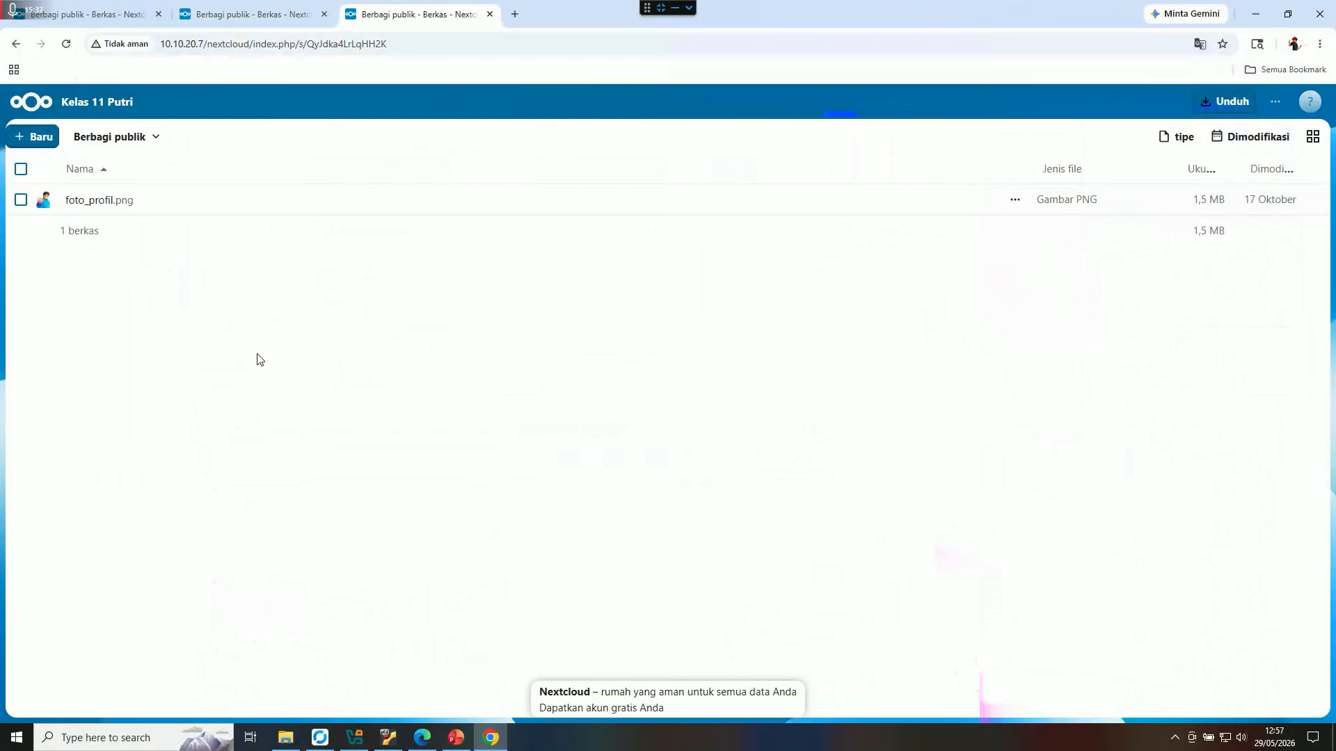
- Switch to the "Struktur jaringan" slide in PowerPoint and nudge the server picture slightly right and up
click(453, 736)
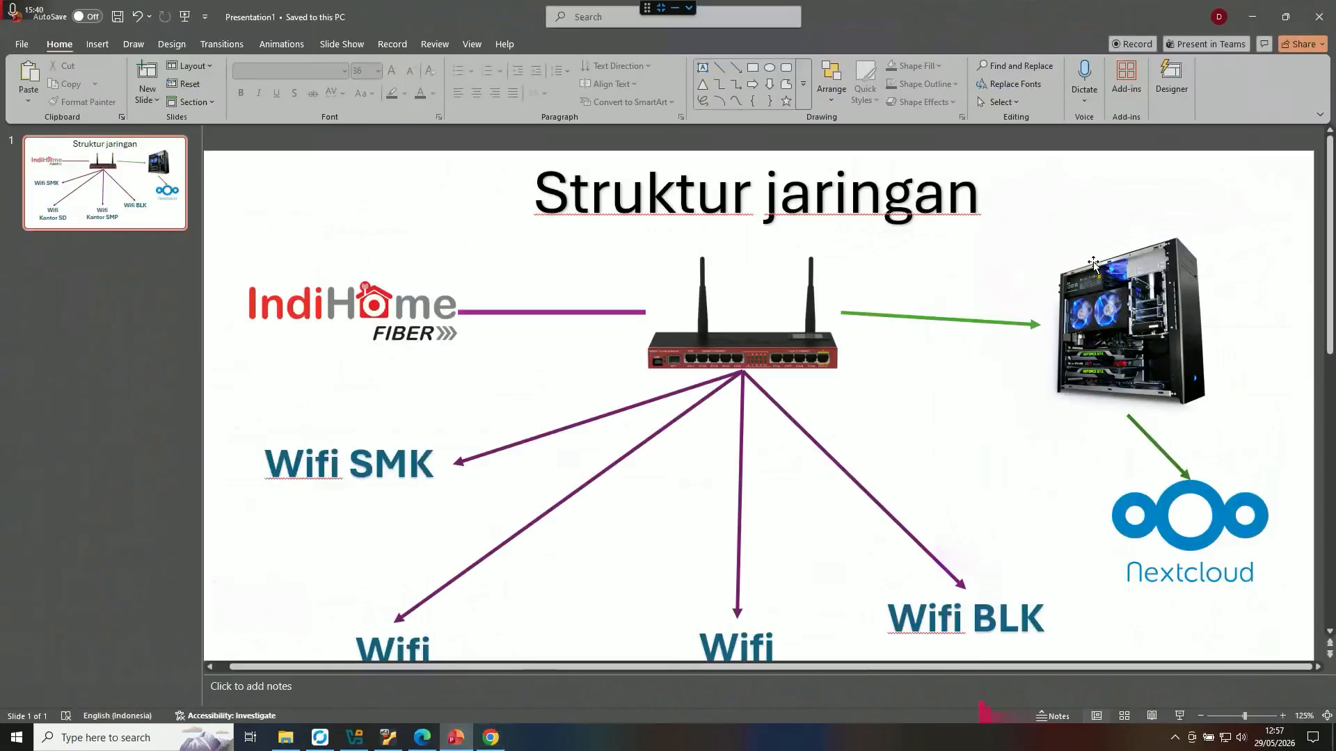
click(1140, 336)
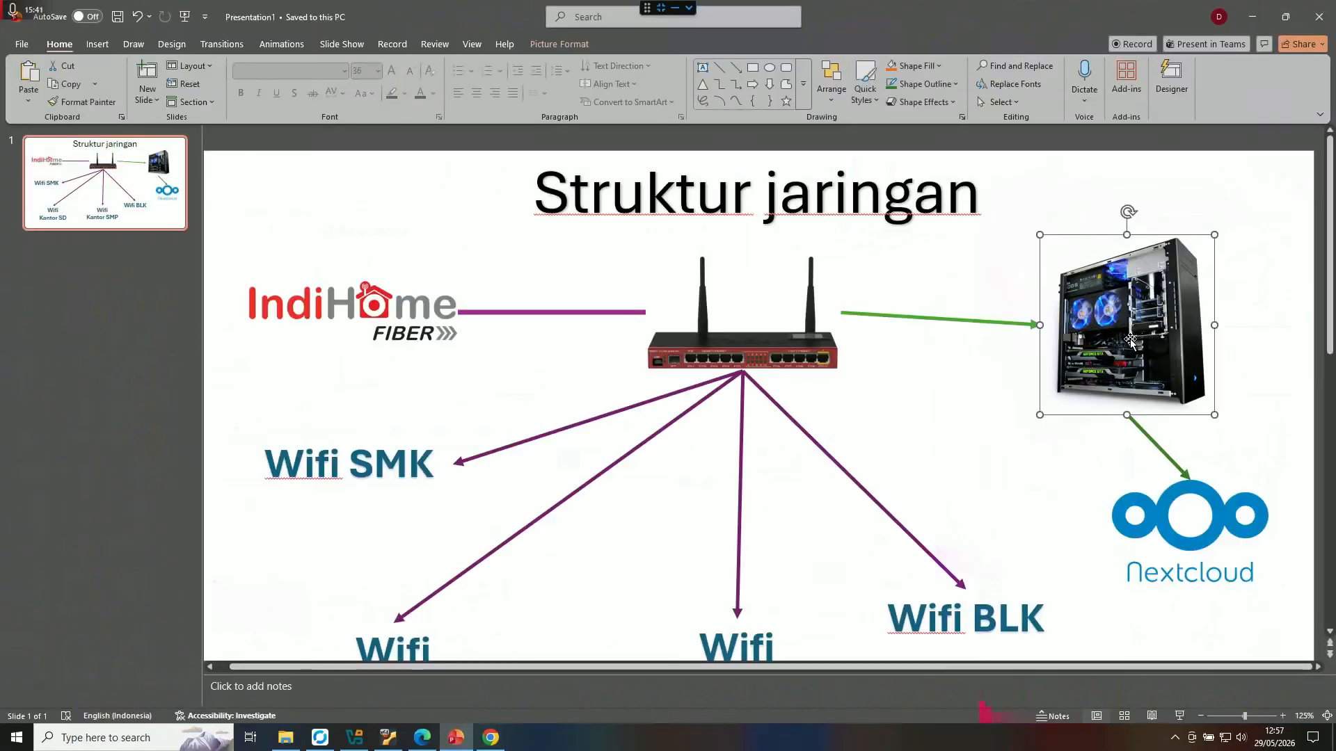
drag(1124, 345, 1132, 342)
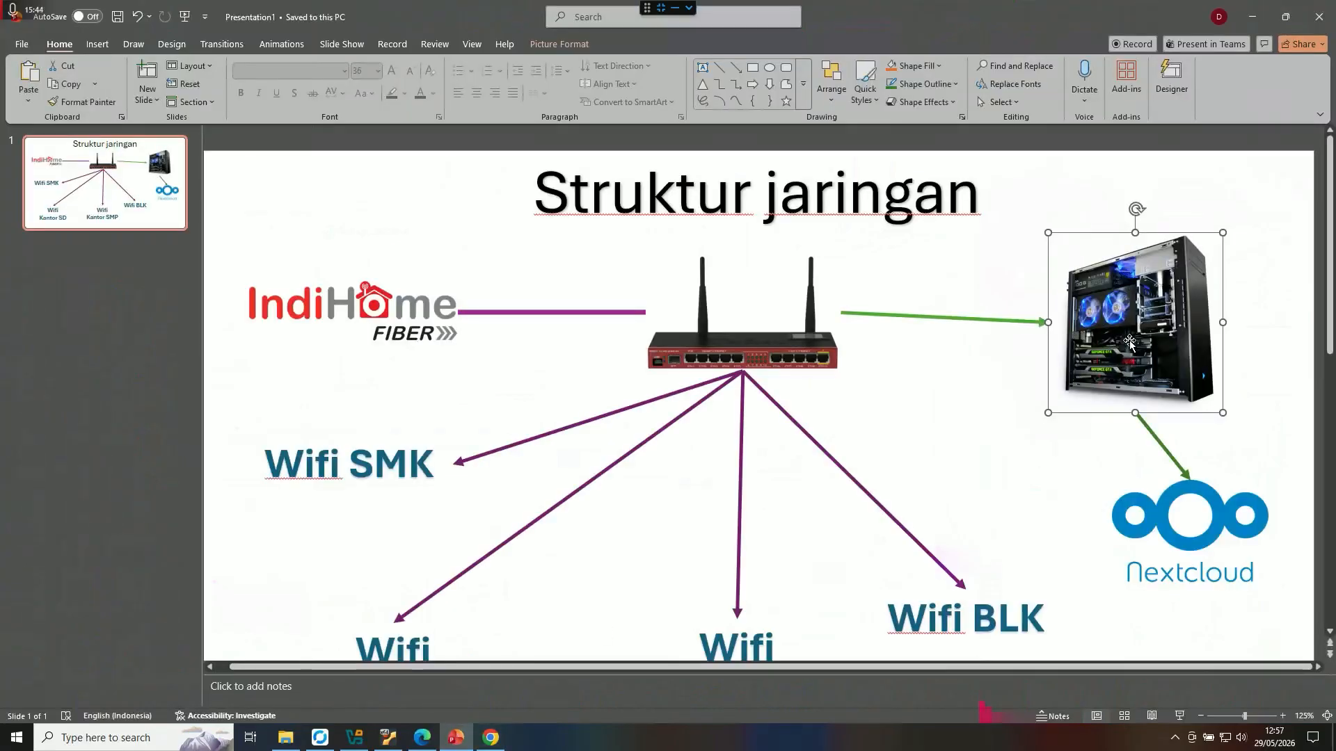
click(1028, 356)
click(1121, 342)
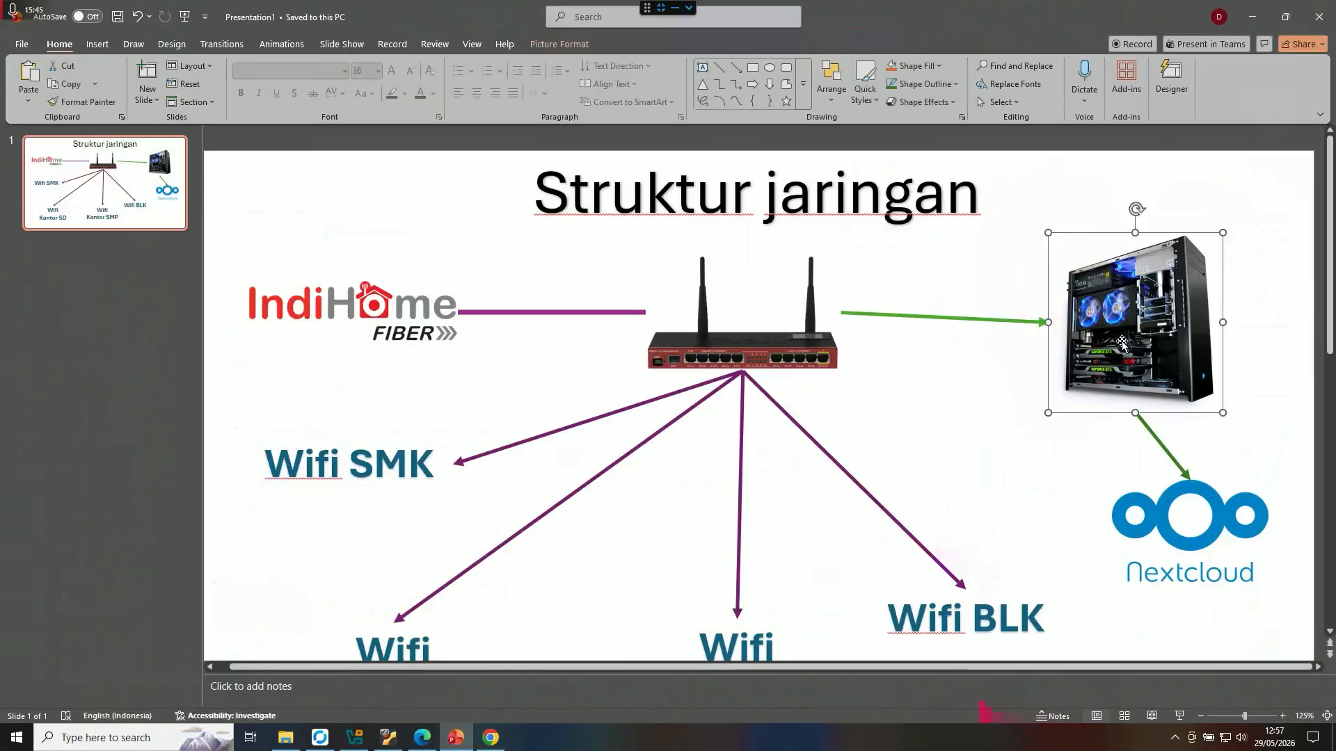
- Nudge the router picture slightly down in the network diagram and deselect it
click(974, 375)
mouse_move(754, 347)
mouse_down()
mouse_move(764, 353)
mouse_move(757, 336)
mouse_move(782, 368)
mouse_move(758, 368)
mouse_move(744, 442)
mouse_move(763, 346)
mouse_move(763, 363)
mouse_up()
click(930, 388)
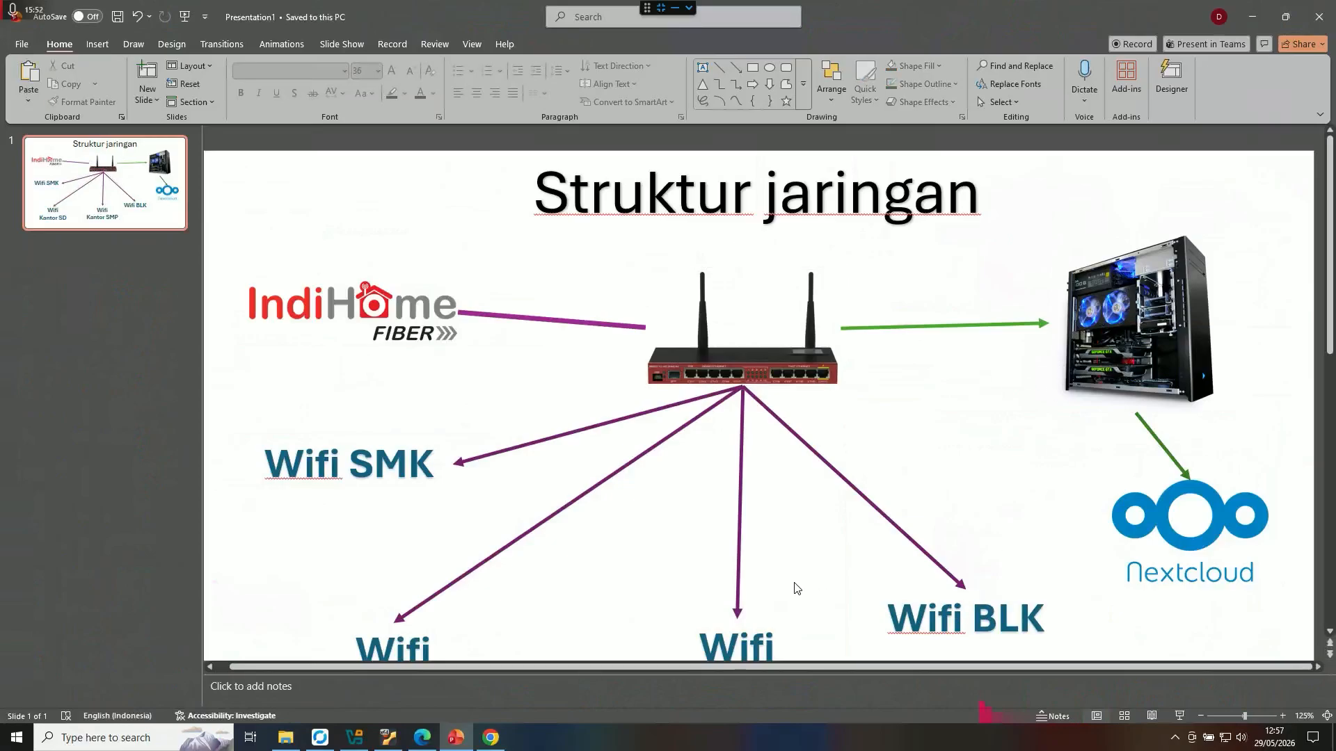
- Examine the Wifi SMK, Wifi Kantor SD, Wifi Kantor SMP and Wifi BLK labels branching from the router
scroll(793, 587, down, 3)
click(369, 374)
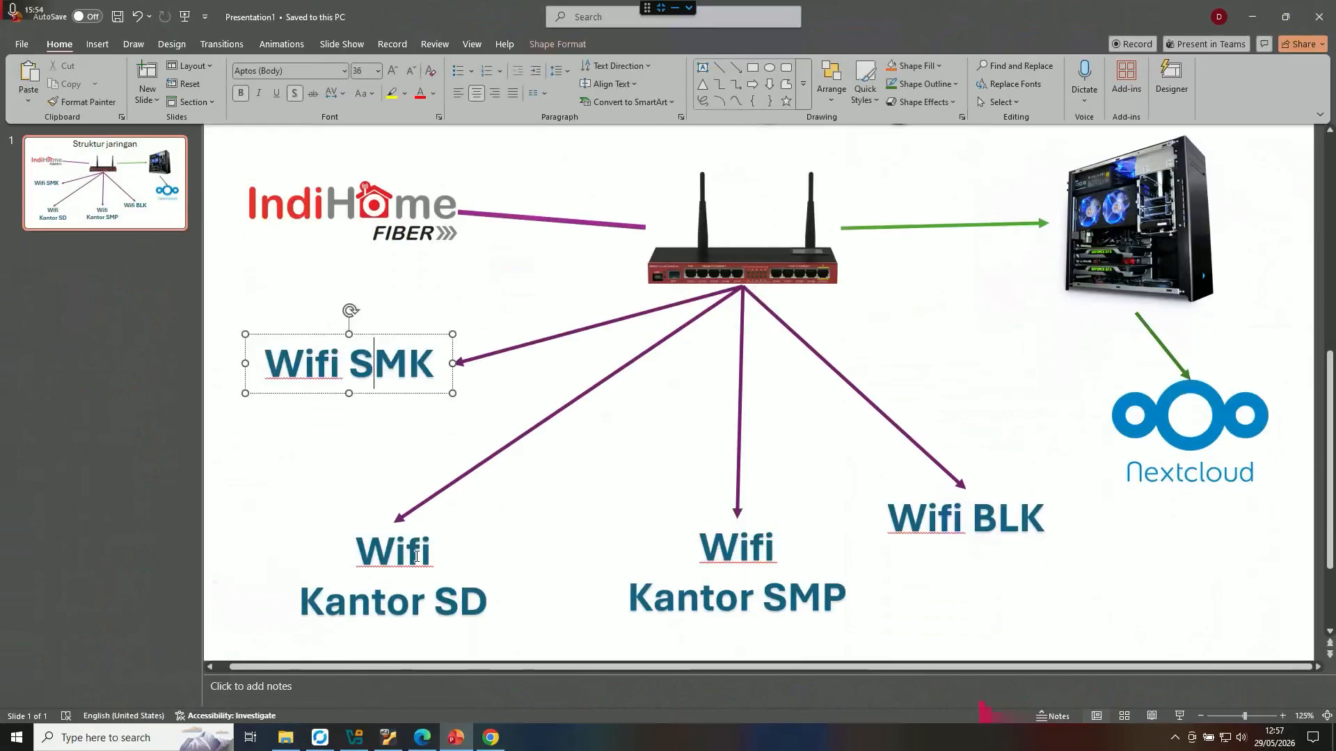
click(413, 555)
click(738, 553)
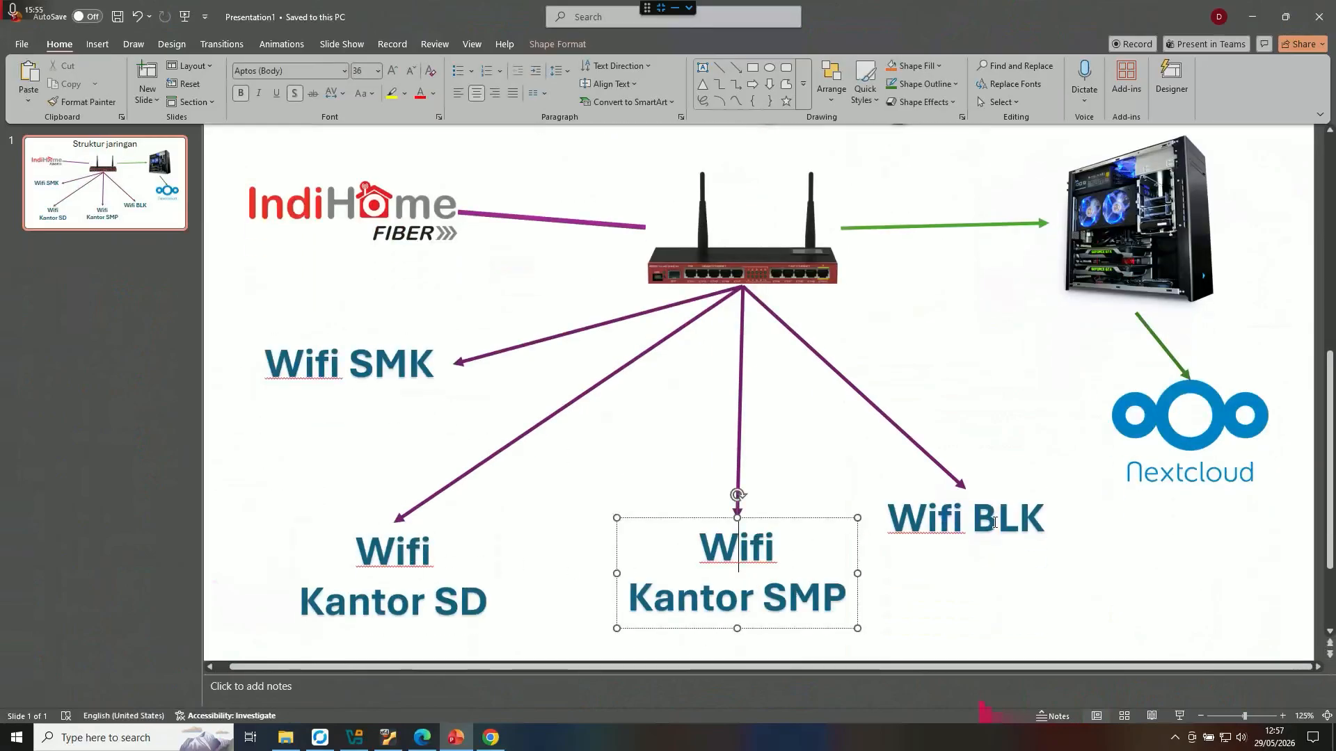
click(993, 523)
- Move the Nextcloud logo slightly down and right beneath the server picture, and return to the public "Kelas 11 Putri" share in Chrome
scroll(963, 373, up, 3)
click(1121, 372)
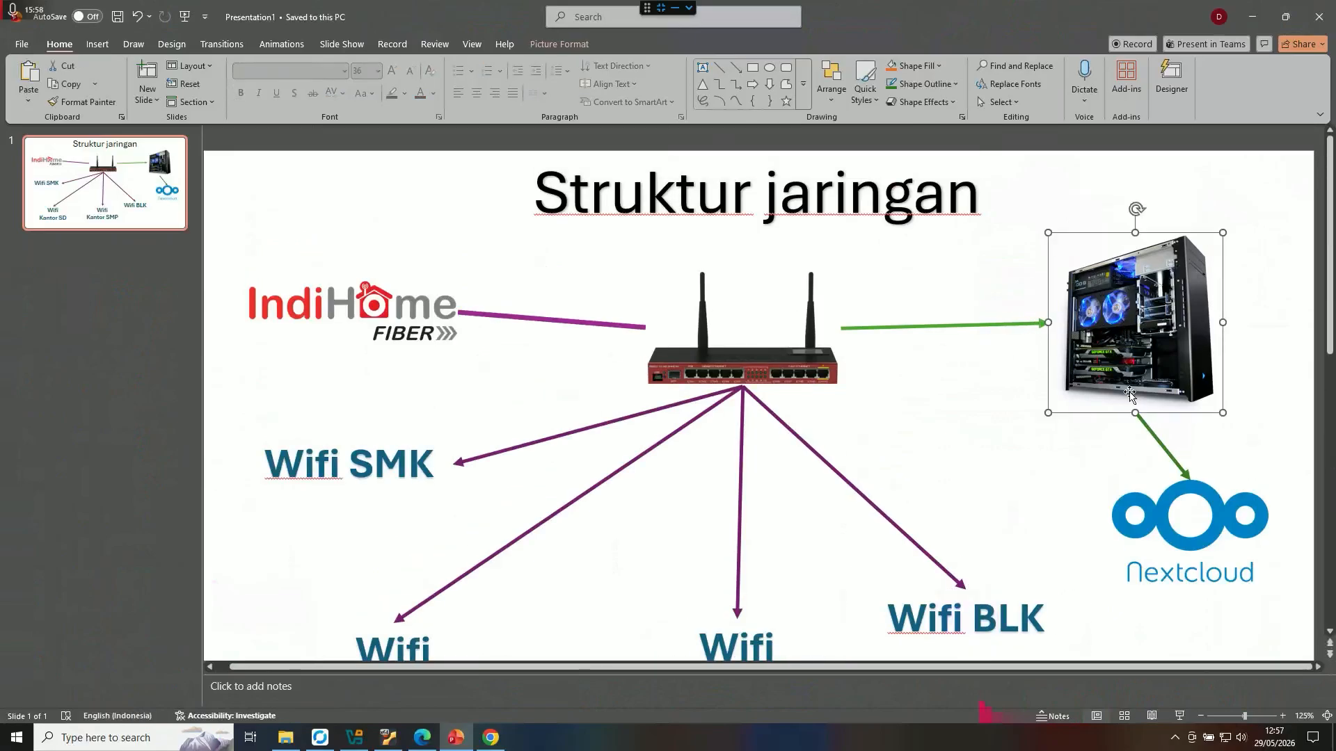
click(1168, 572)
click(1061, 491)
drag(1166, 525, 1174, 551)
click(1067, 453)
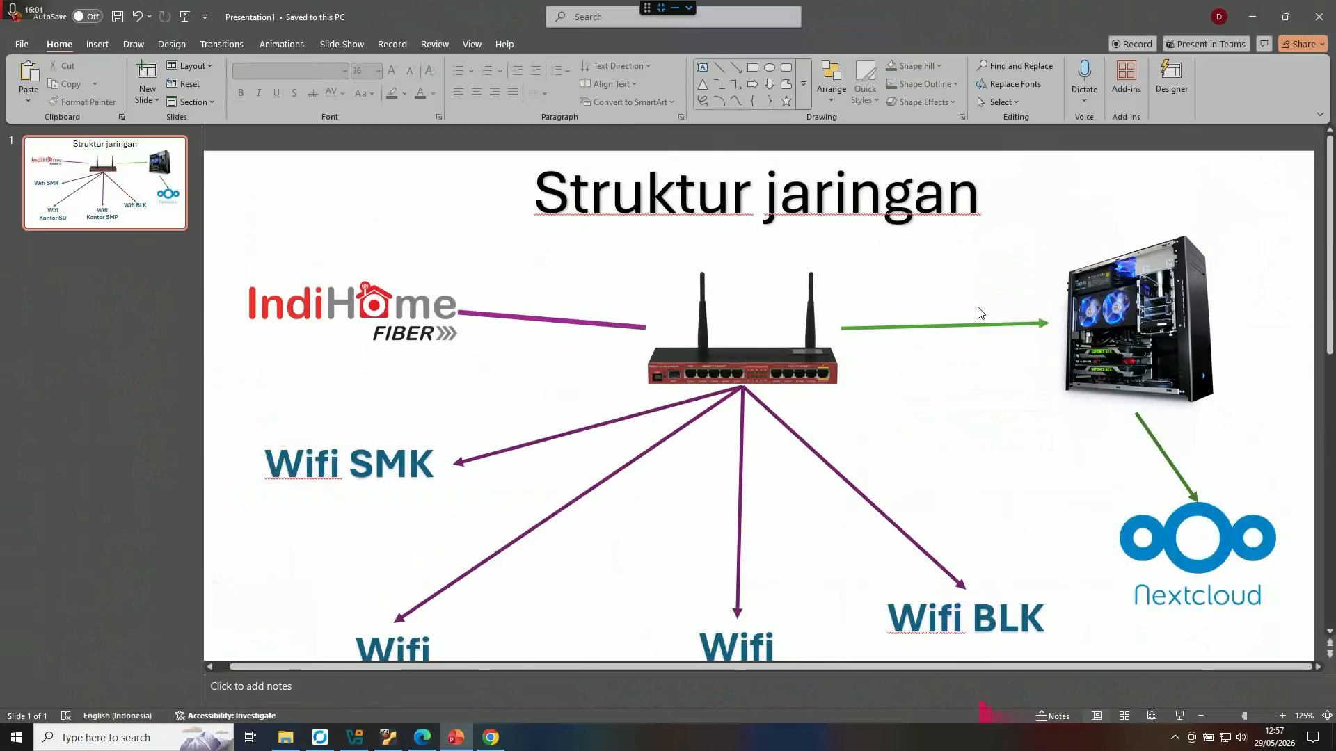
click(1261, 23)
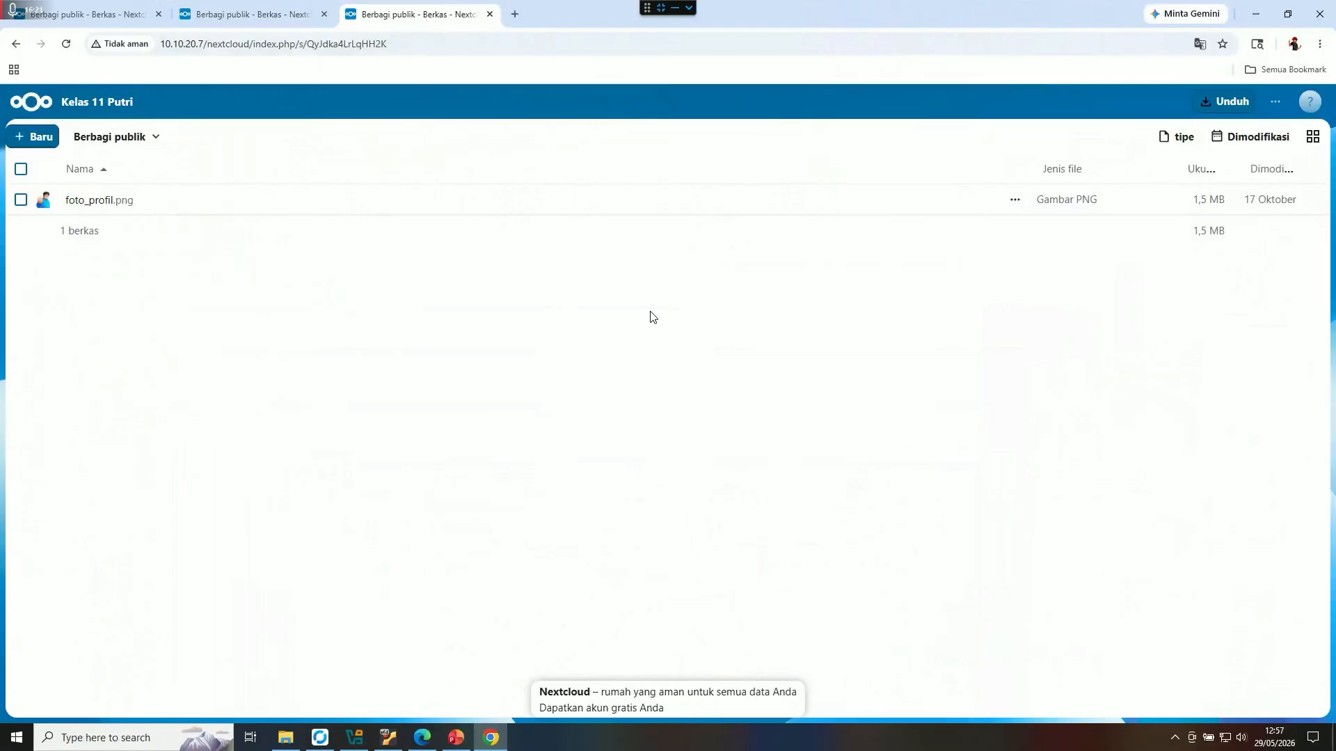
click(688, 7)
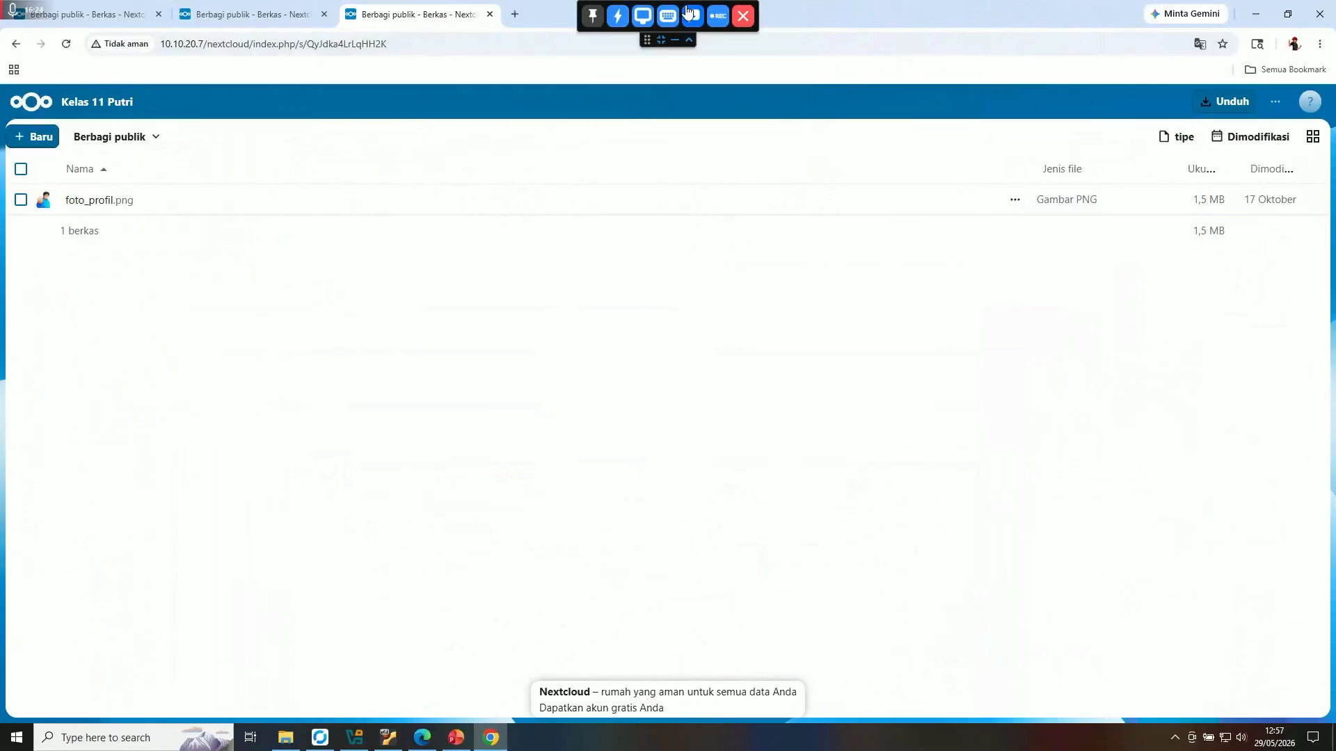
click(678, 41)
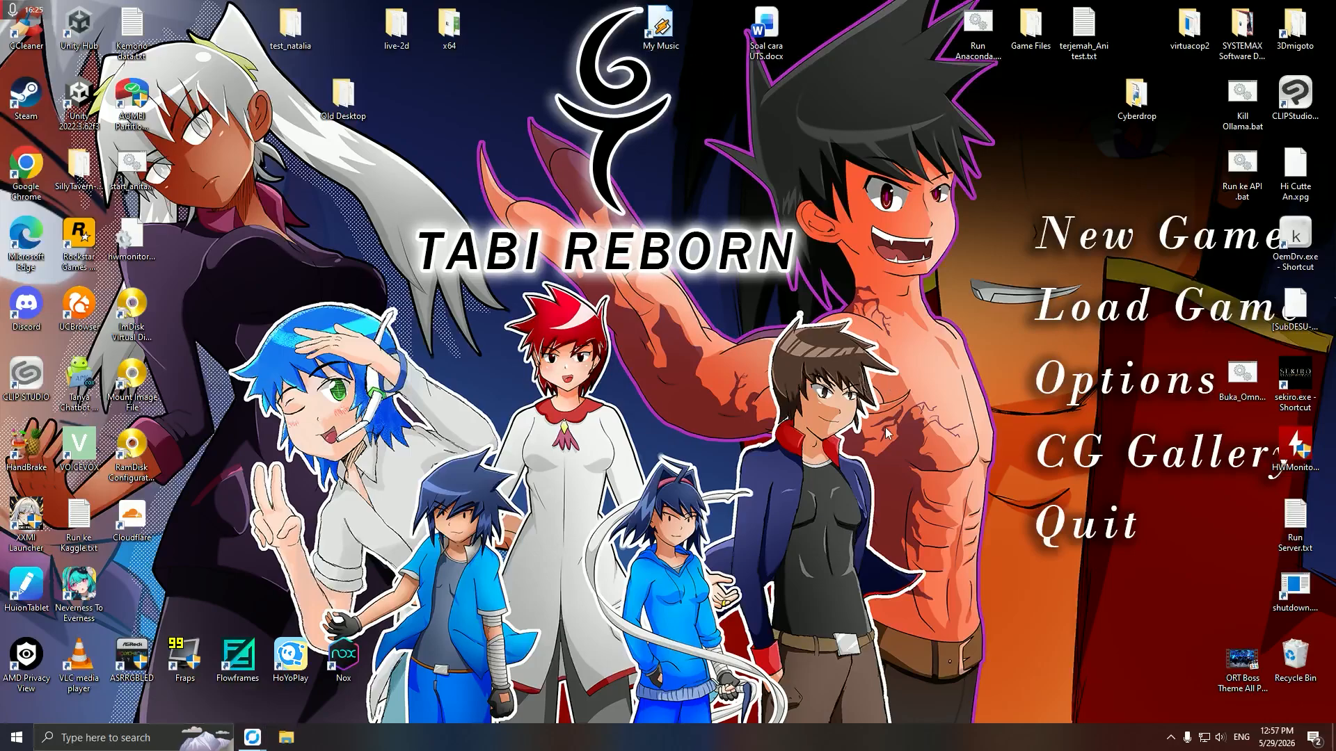